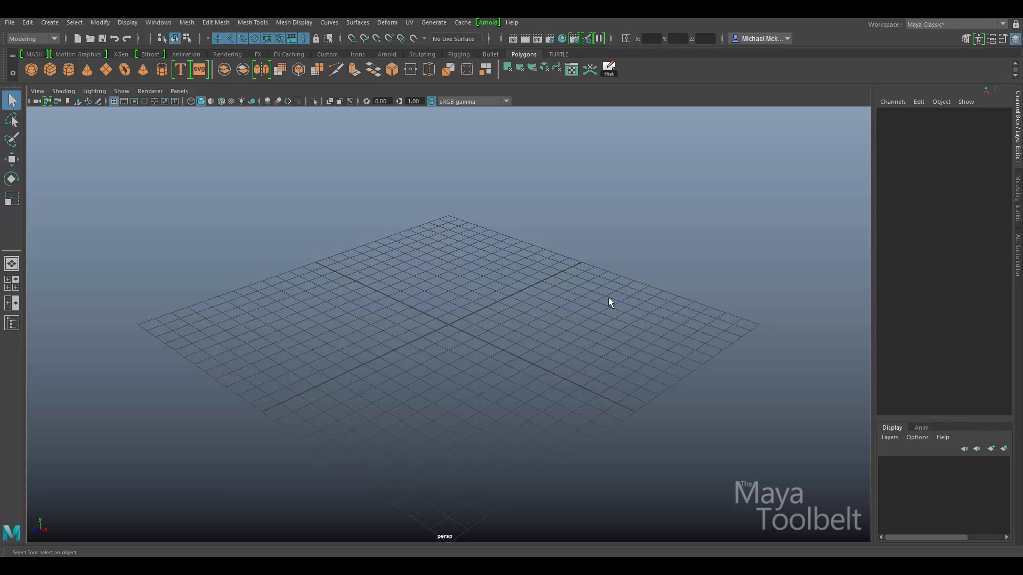
Open the Hypershade as a floating window, reposition it, then close it again.
click(158, 23)
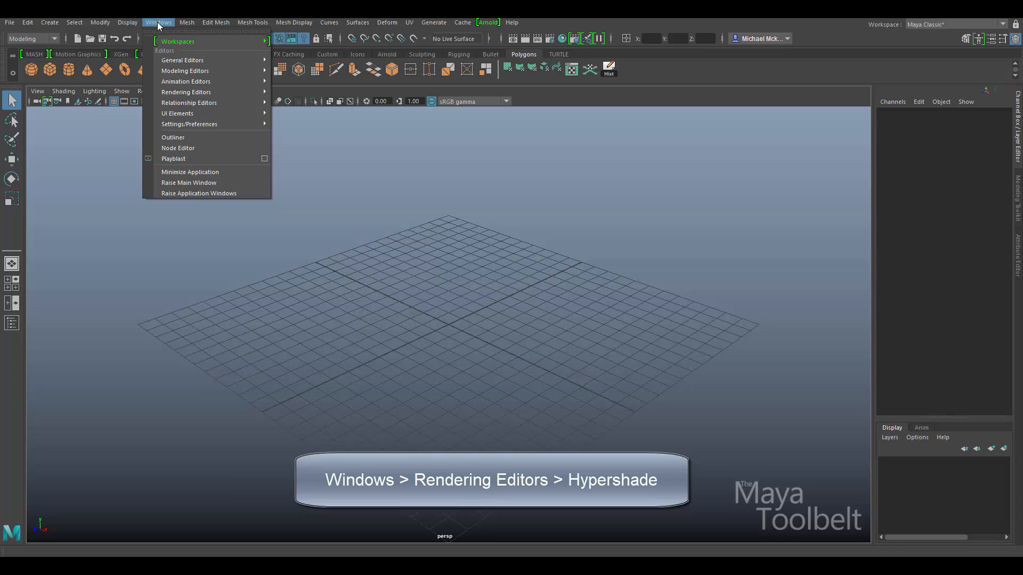
mouse_move(215, 93)
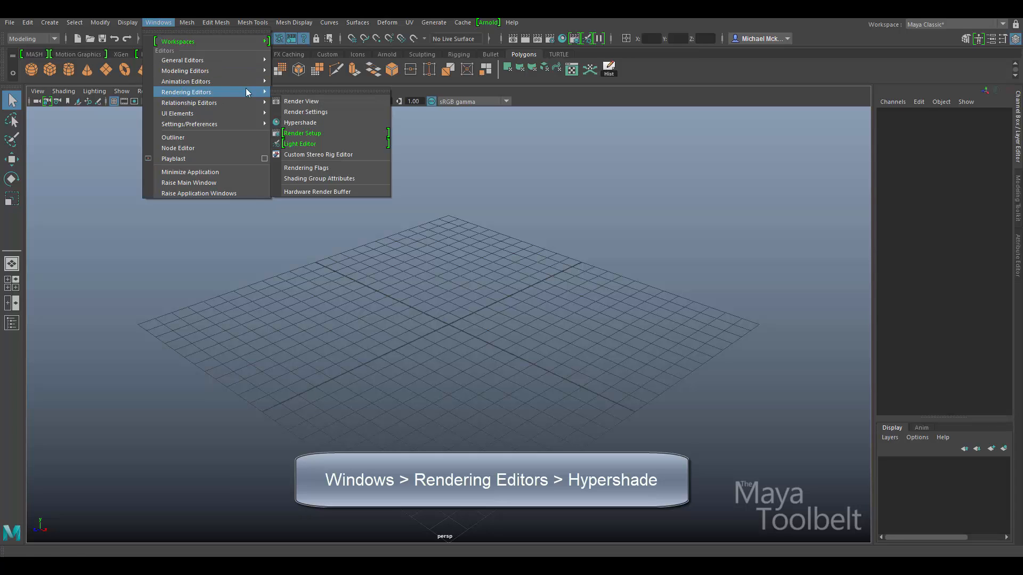
click(331, 123)
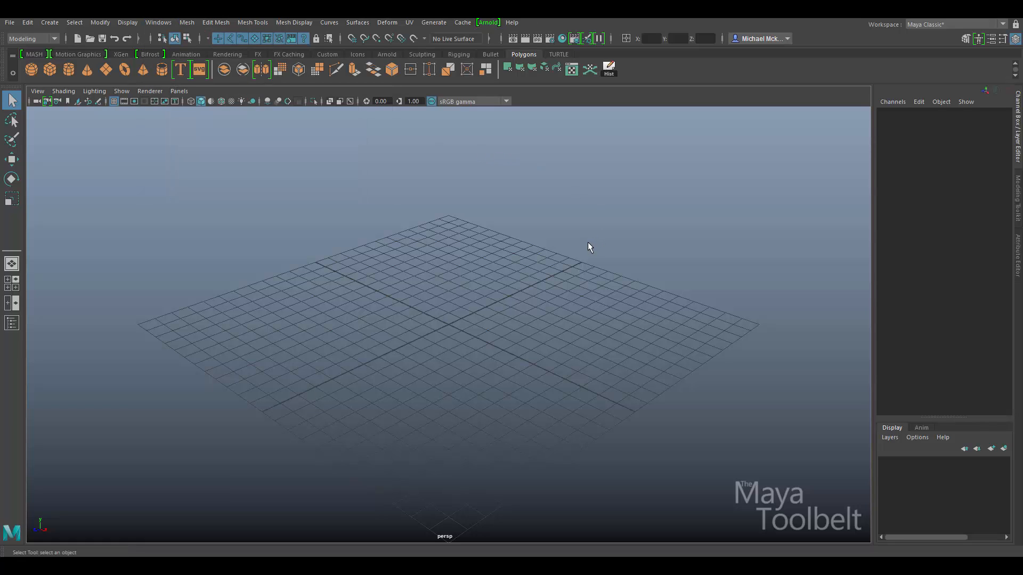
click(562, 38)
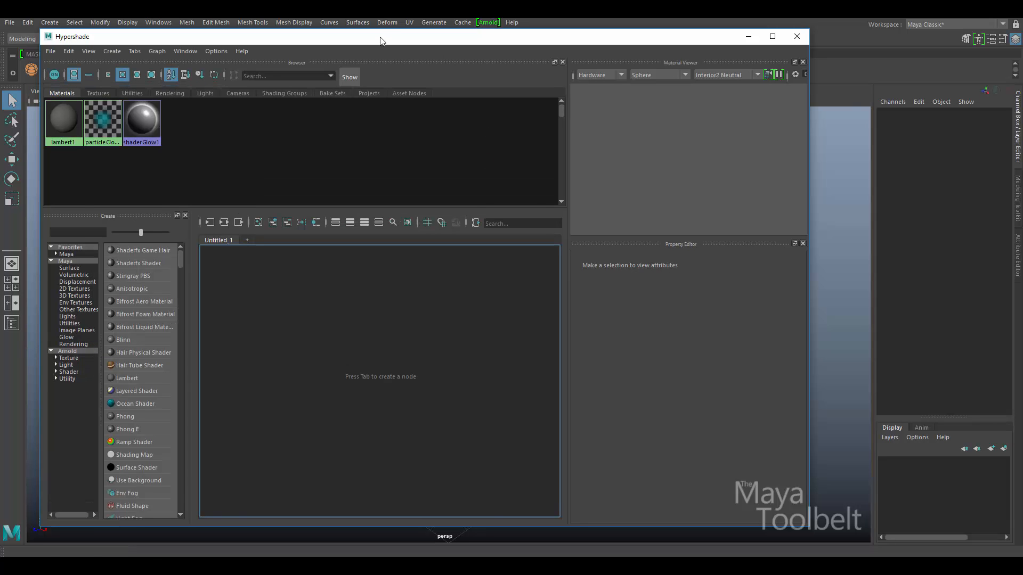
drag(381, 40, 422, 66)
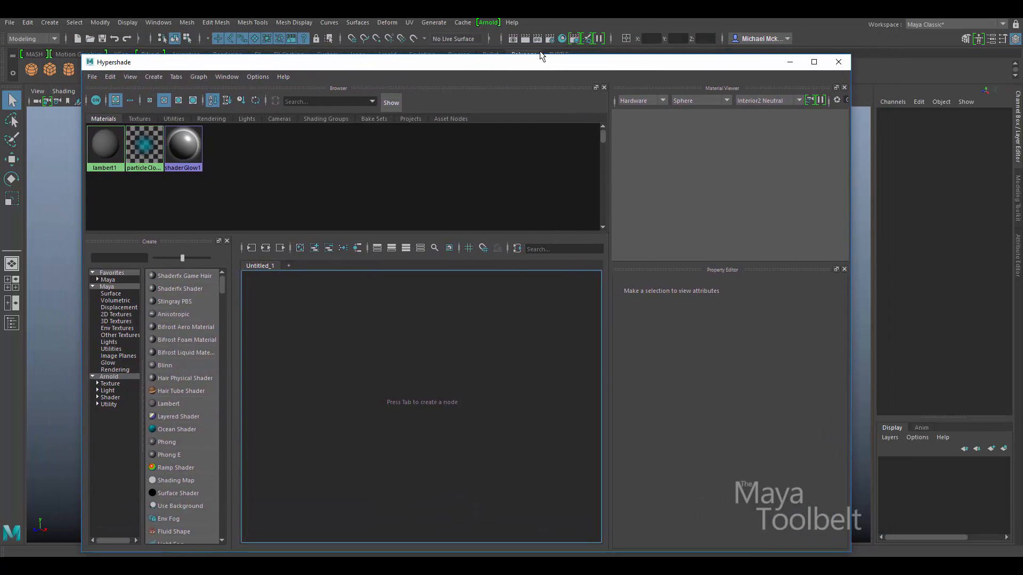
drag(548, 67, 522, 57)
click(812, 52)
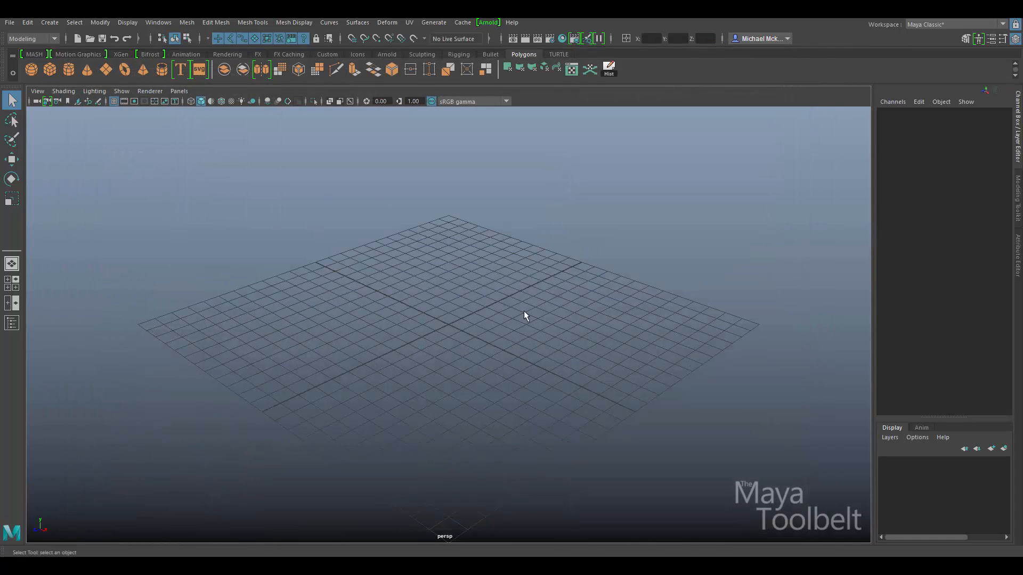
Turn the viewport panel into the Hypershade and collapse the Channel Box for full width.
click(179, 91)
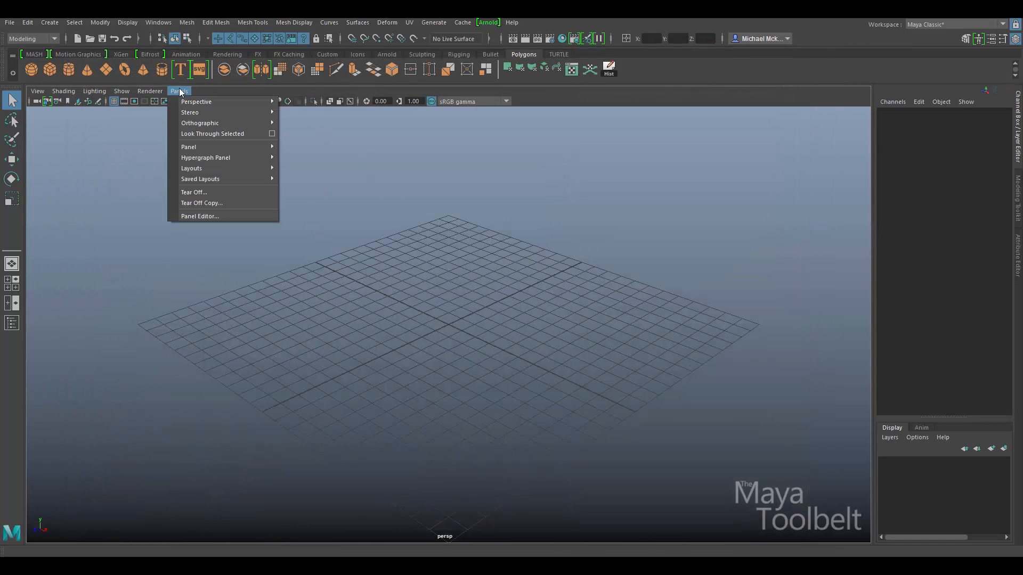
mouse_move(215, 148)
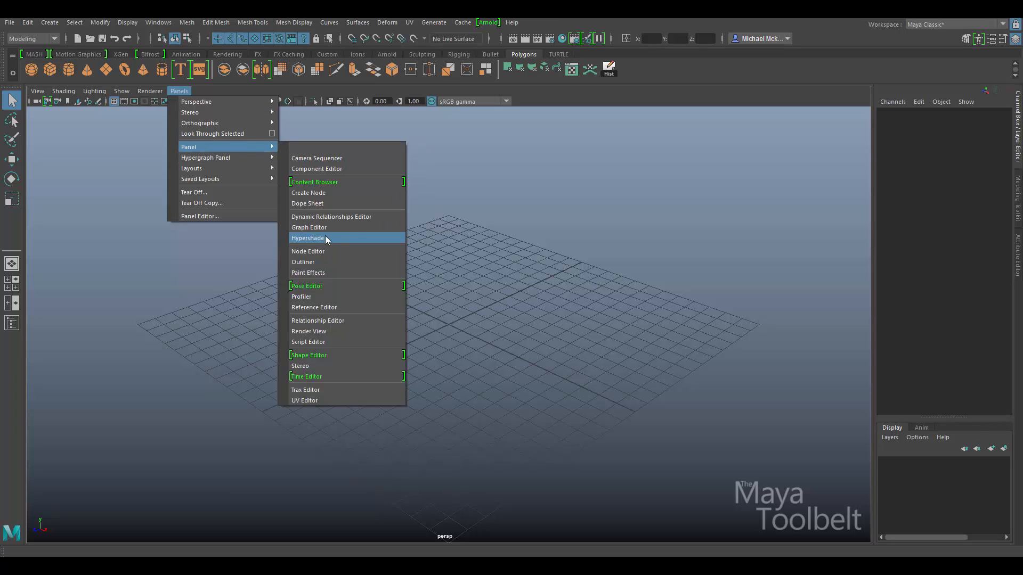
click(341, 237)
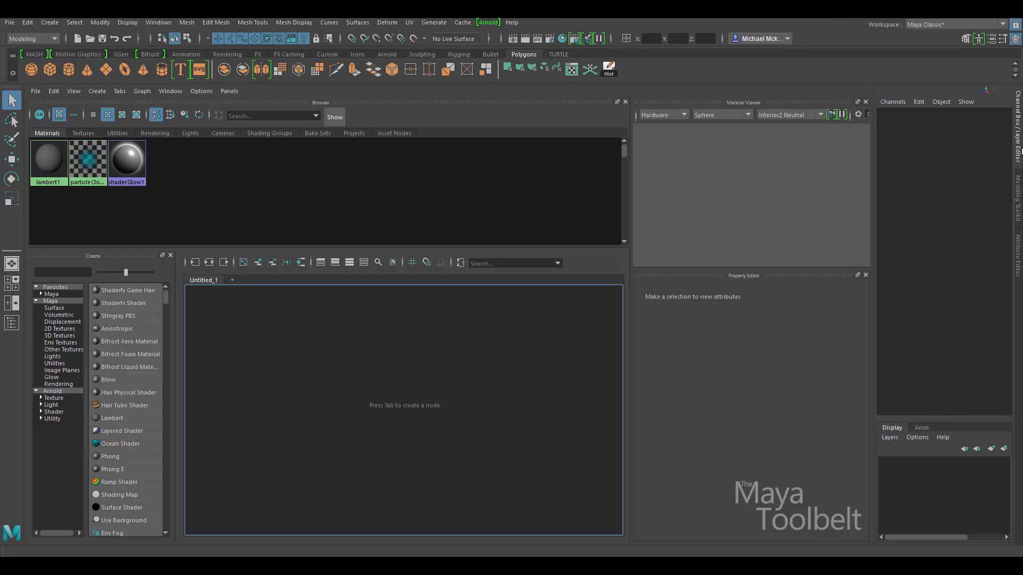
click(1019, 141)
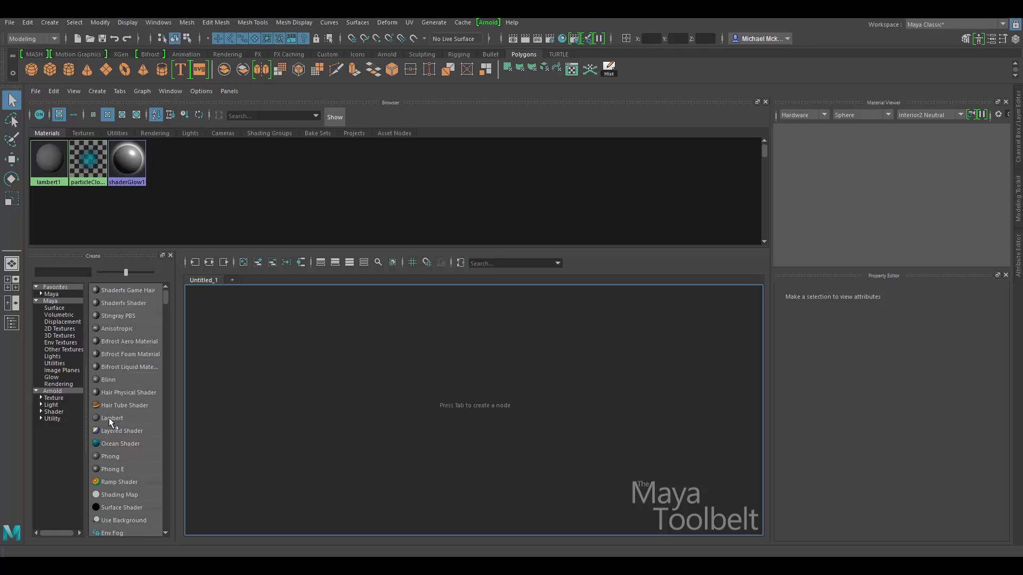
Create a Lambert material (lambert2 with lambert2SG) and frame its nodes in the graph.
click(129, 417)
key(f)
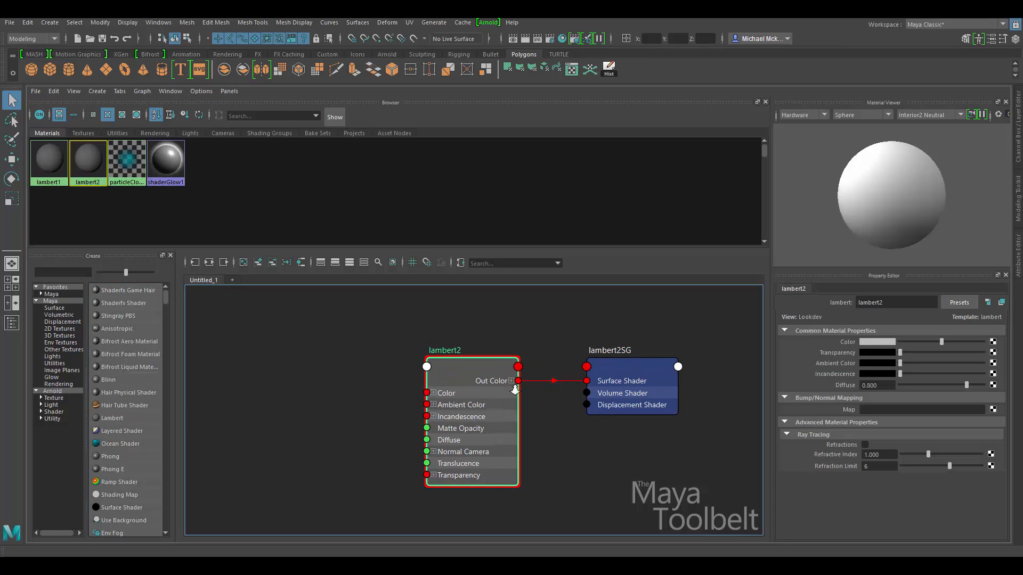
alt+right_drag(520, 390, 490, 394)
alt+middle_drag(572, 461, 545, 436)
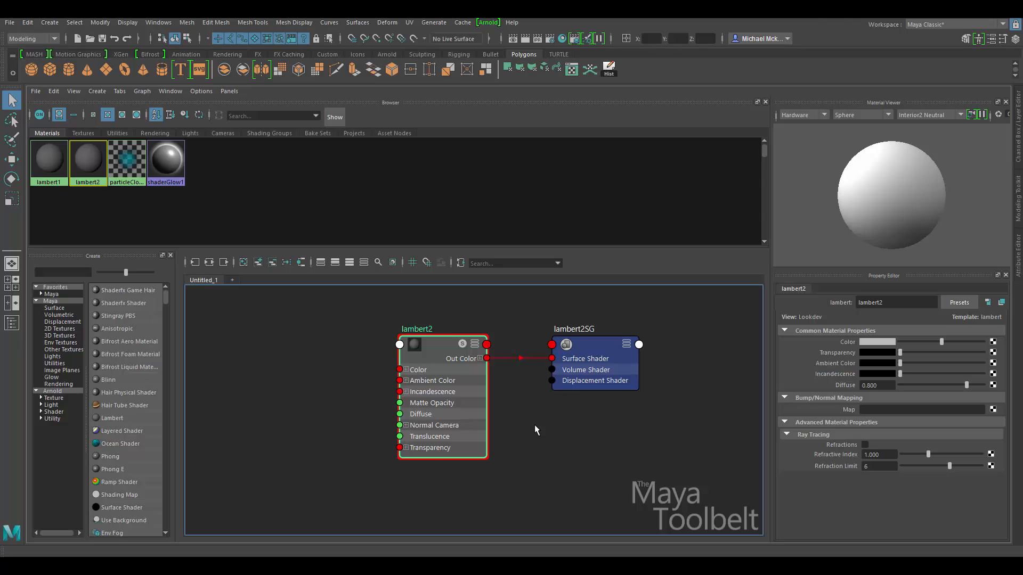
mouse_move(436, 344)
mouse_down()
mouse_move(437, 353)
mouse_move(448, 335)
mouse_up()
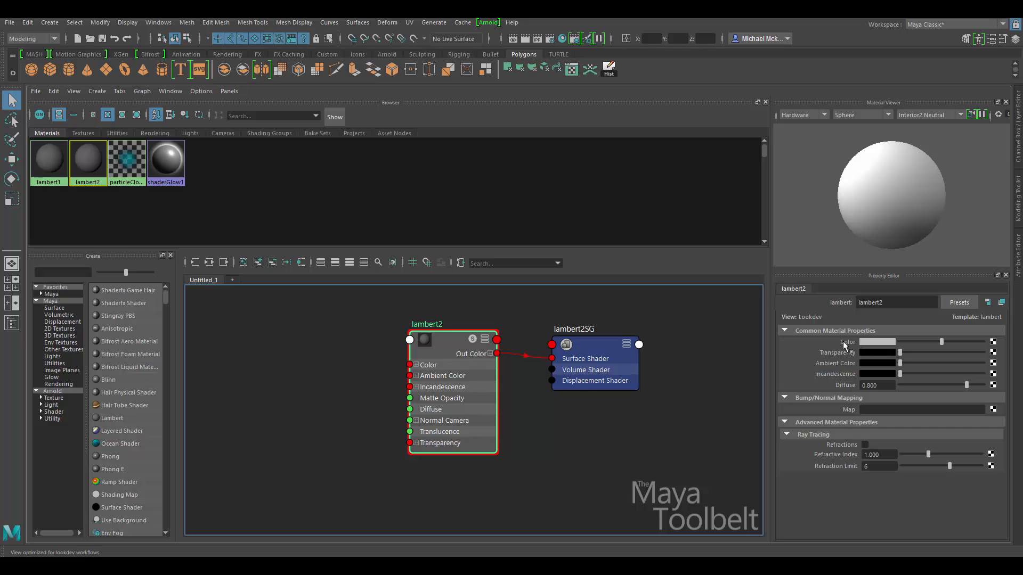
Connect a File texture (file1 with place2dTexture1) to lambert2's Color attribute.
click(993, 342)
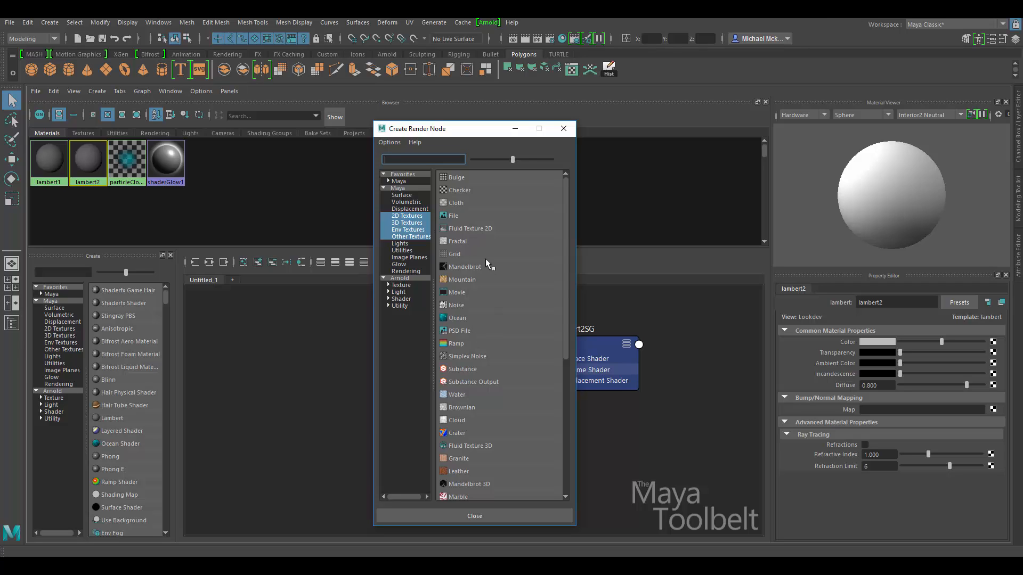
scroll(494, 291, down, 3)
drag(568, 282, 567, 195)
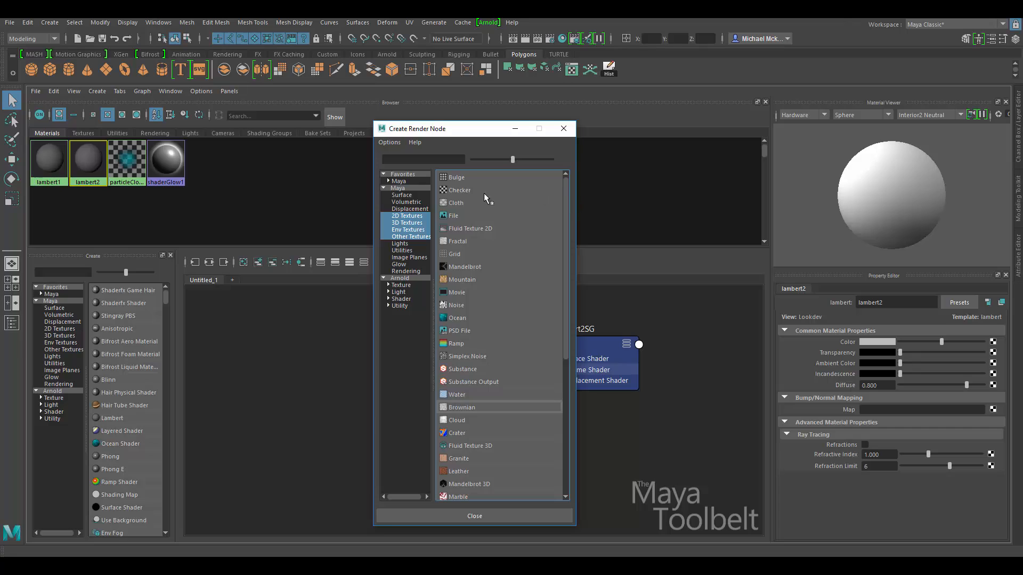
click(460, 214)
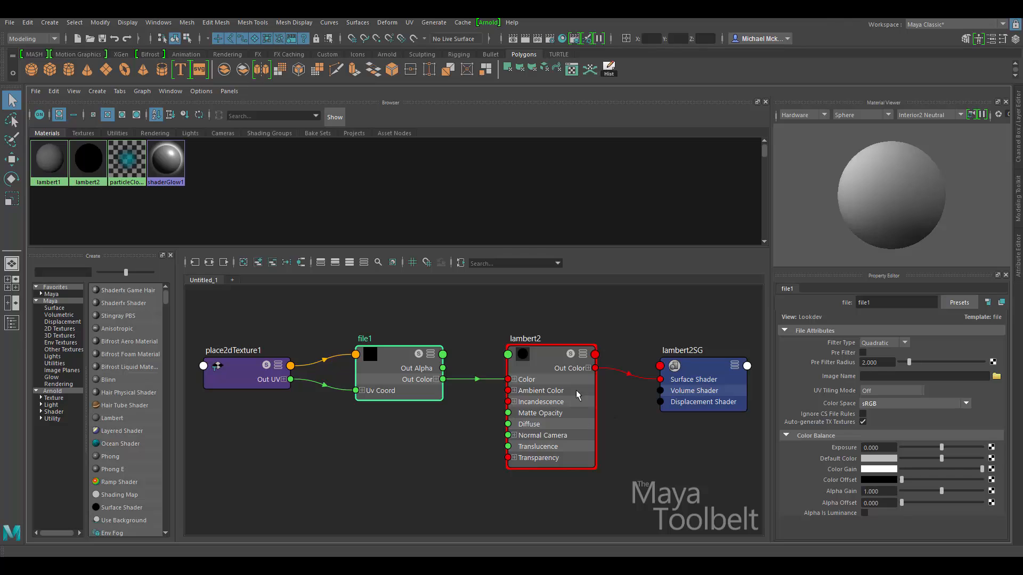
Reposition file1 and lambert2 so place2dTexture1, file1, lambert2 and lambert2SG line up left to right.
drag(418, 372, 417, 362)
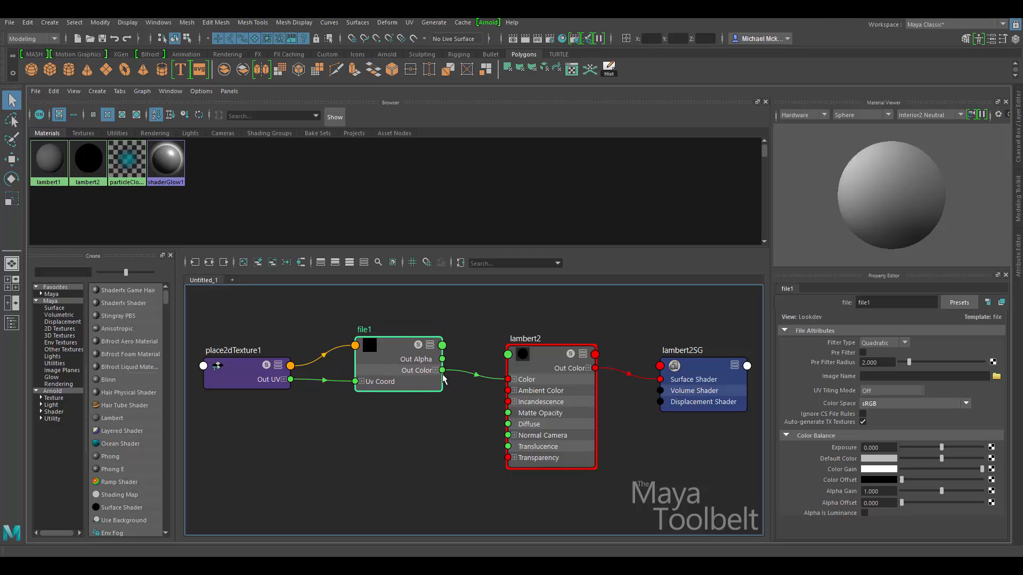
mouse_move(535, 397)
mouse_down()
mouse_move(536, 364)
mouse_move(536, 381)
mouse_up()
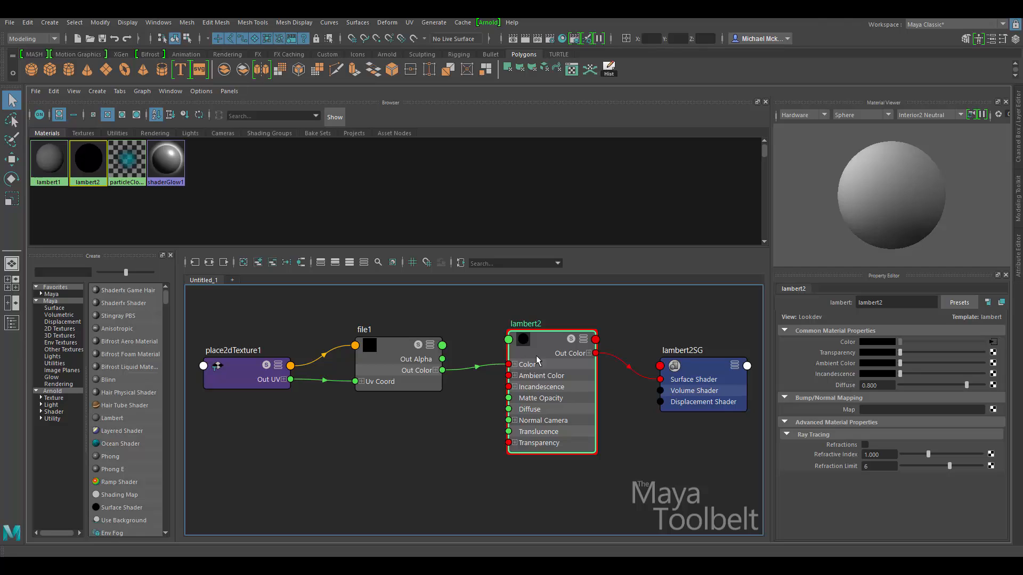
drag(533, 347, 545, 342)
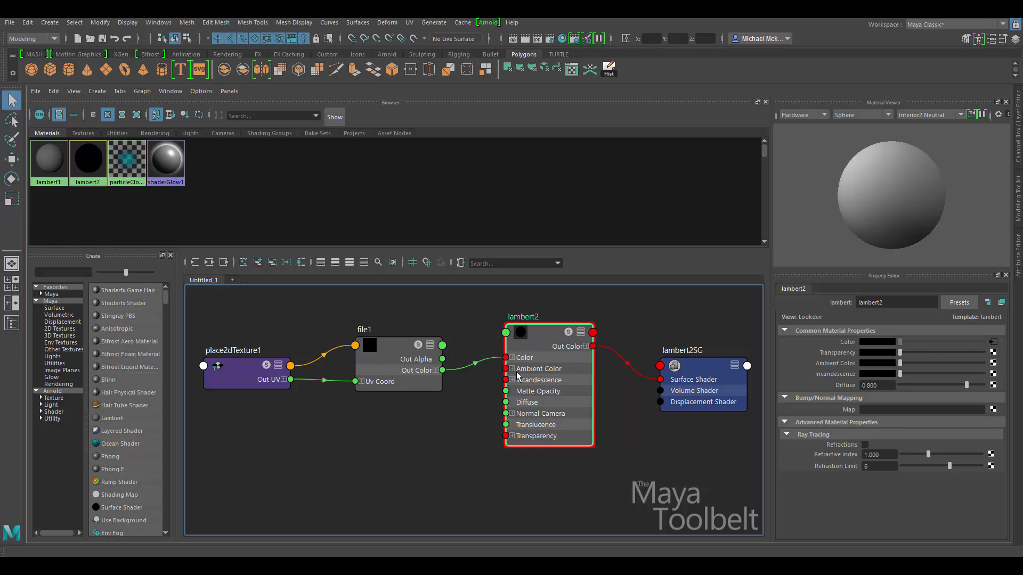
drag(535, 362, 531, 364)
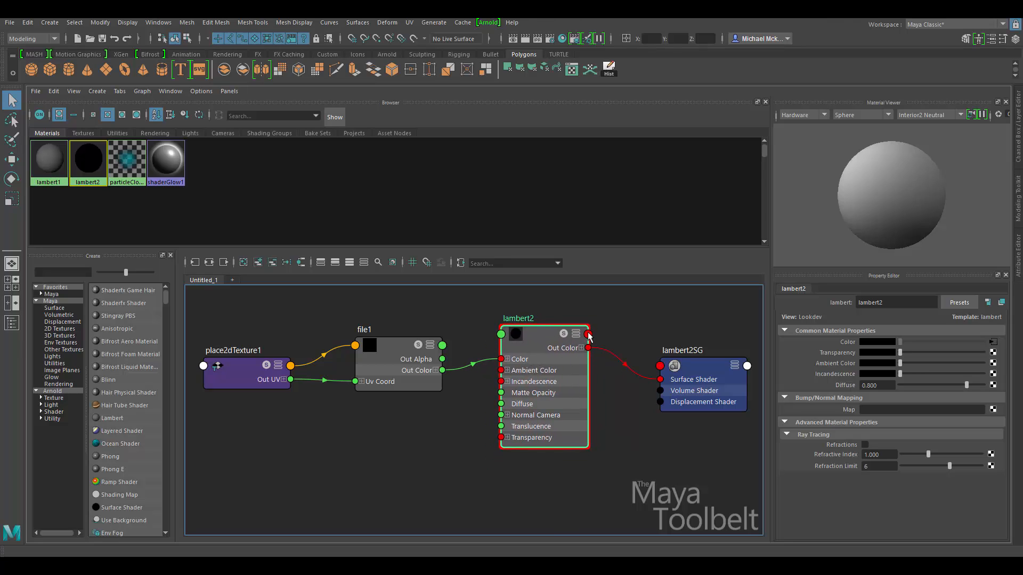
drag(400, 359, 401, 370)
mouse_move(403, 354)
mouse_down()
mouse_move(382, 353)
mouse_move(393, 350)
mouse_up()
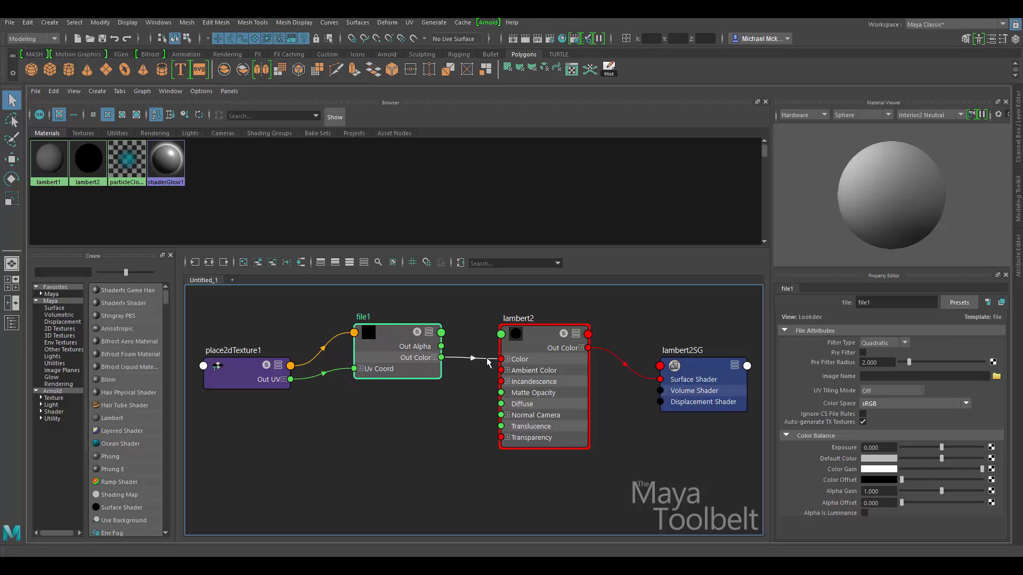
drag(497, 408, 500, 400)
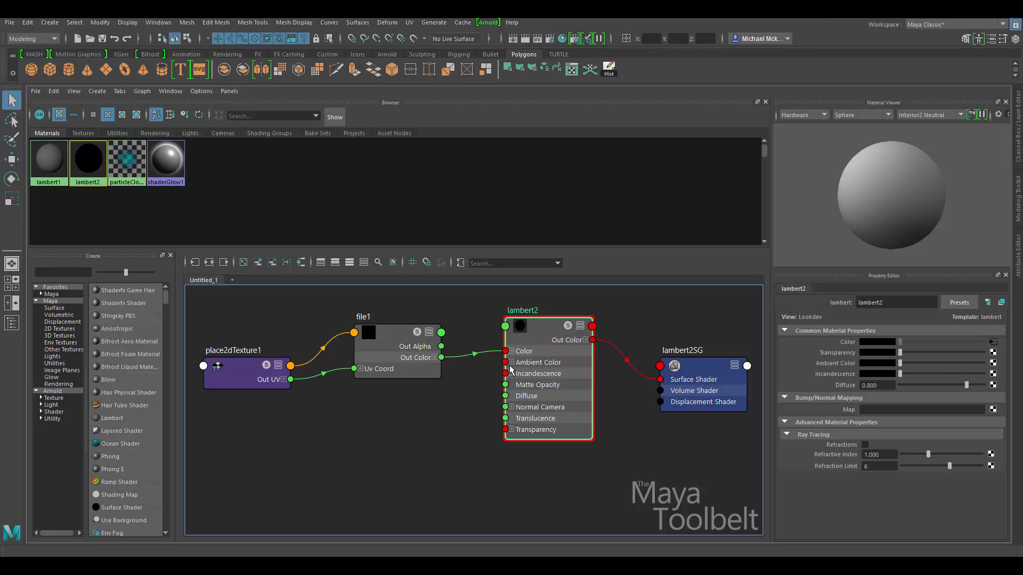
click(400, 347)
drag(401, 346, 398, 330)
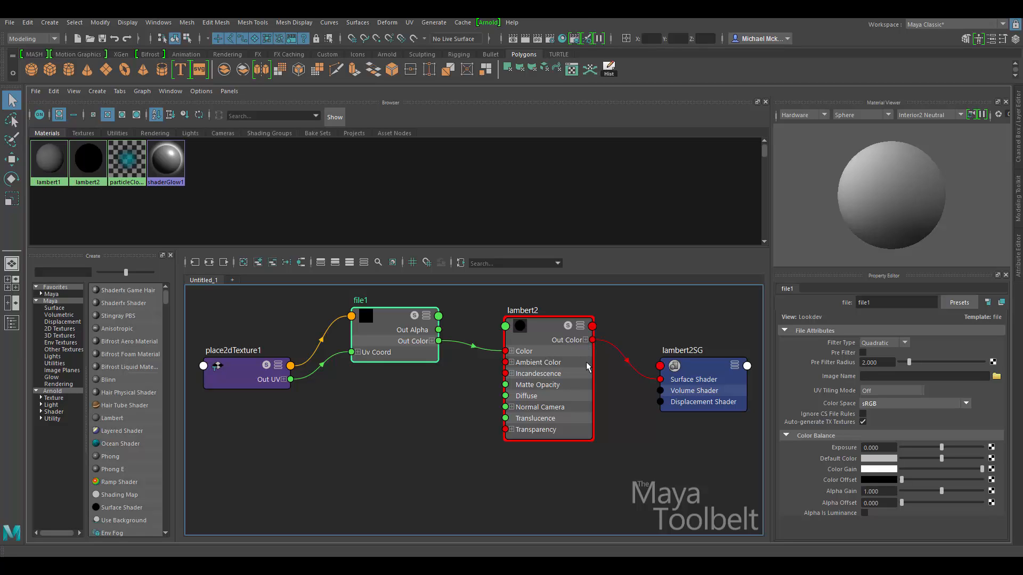
drag(383, 341, 380, 354)
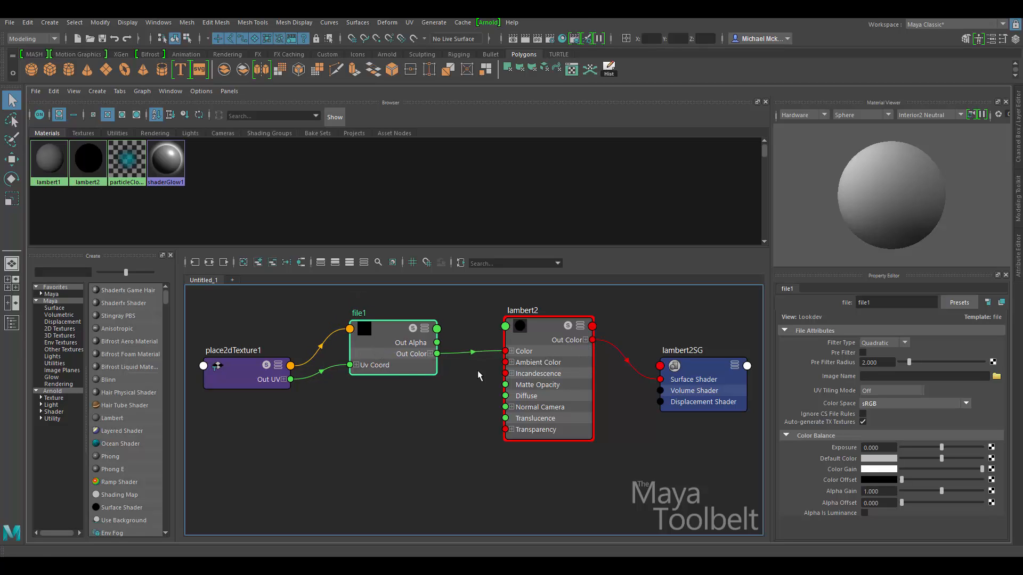
Load BrickSmallBrown0270_1_S.jpg as file1's image.
click(996, 377)
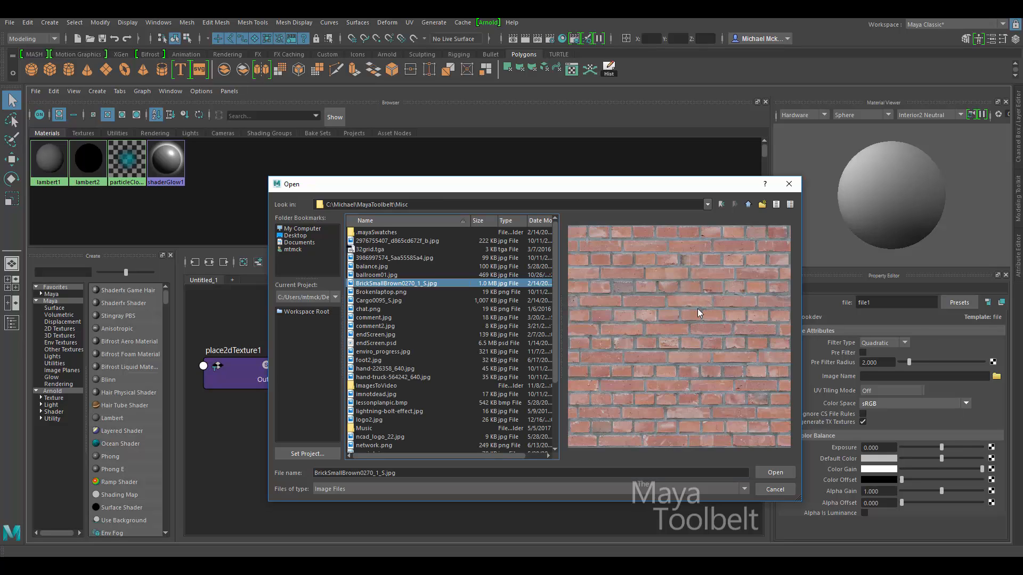
click(775, 473)
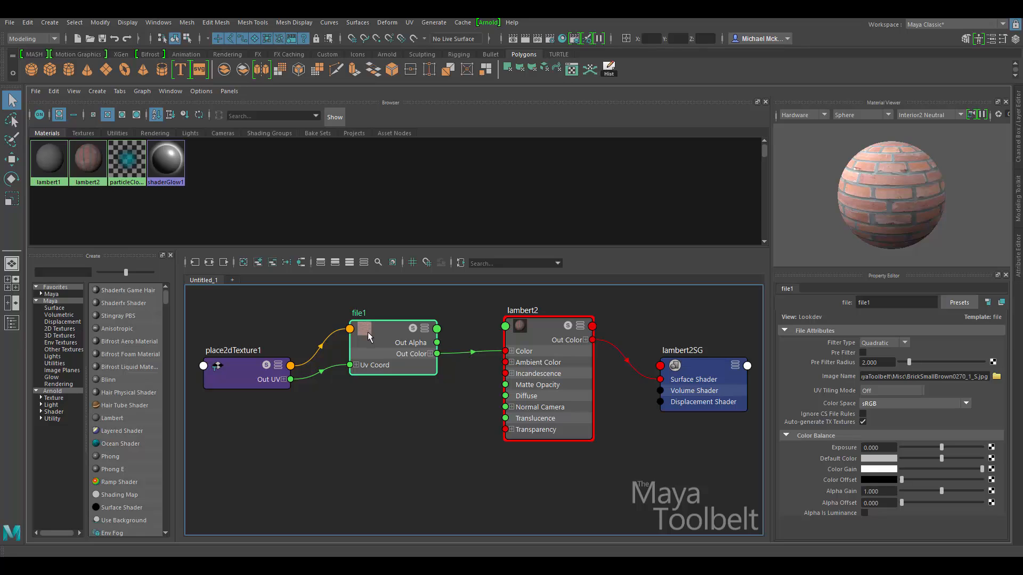
click(946, 215)
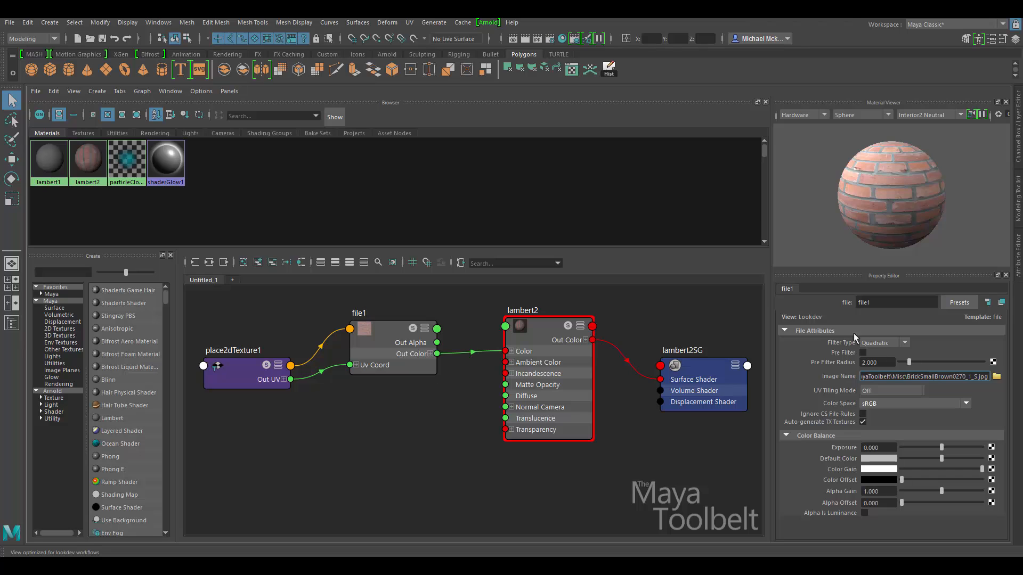
Nudge the file1 and lambert2 nodes down so their connection lines up.
drag(374, 342, 373, 349)
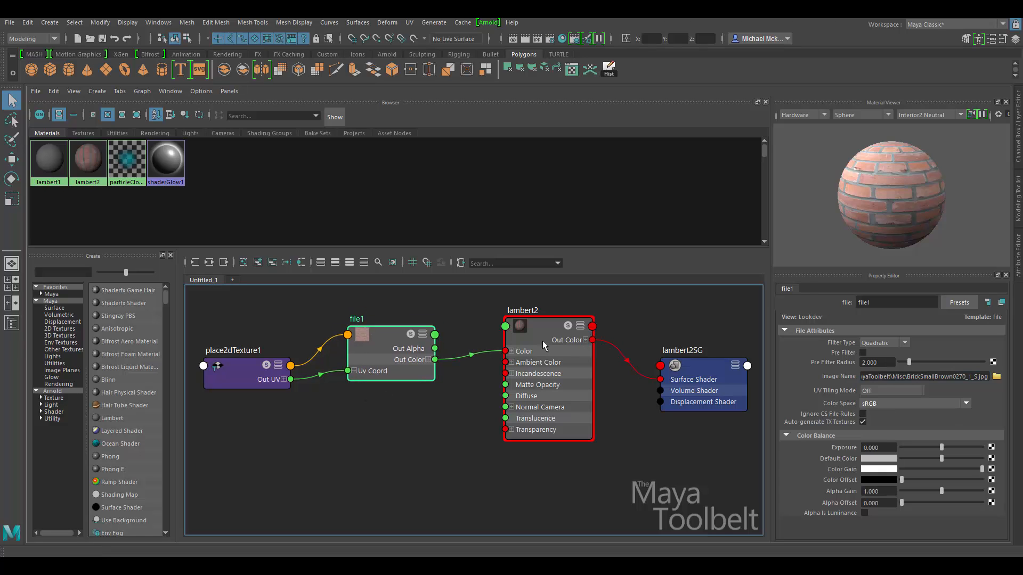
drag(544, 344, 542, 348)
drag(397, 351, 395, 358)
drag(538, 345, 537, 354)
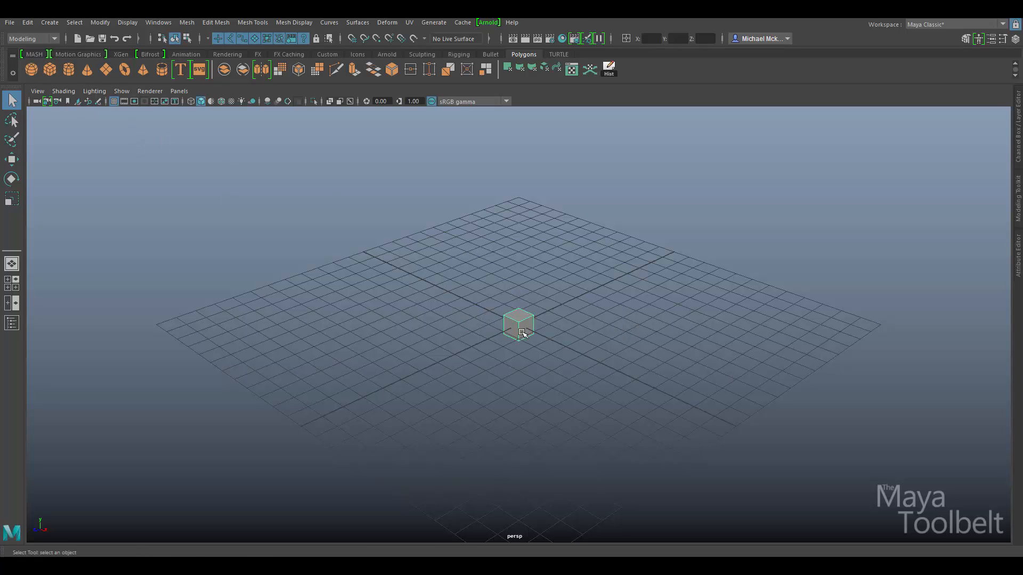
Create a polygon cube and scale it into a tall, thin slab stretched along Z.
click(509, 323)
key(r)
middle_drag(395, 396, 351, 403)
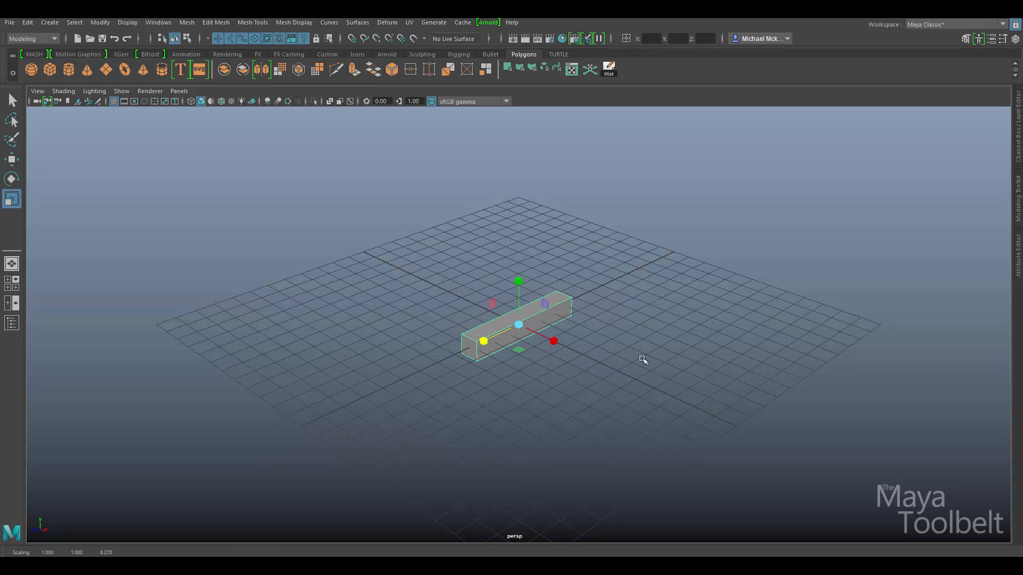
drag(519, 282, 523, 61)
middle_drag(642, 330, 680, 272)
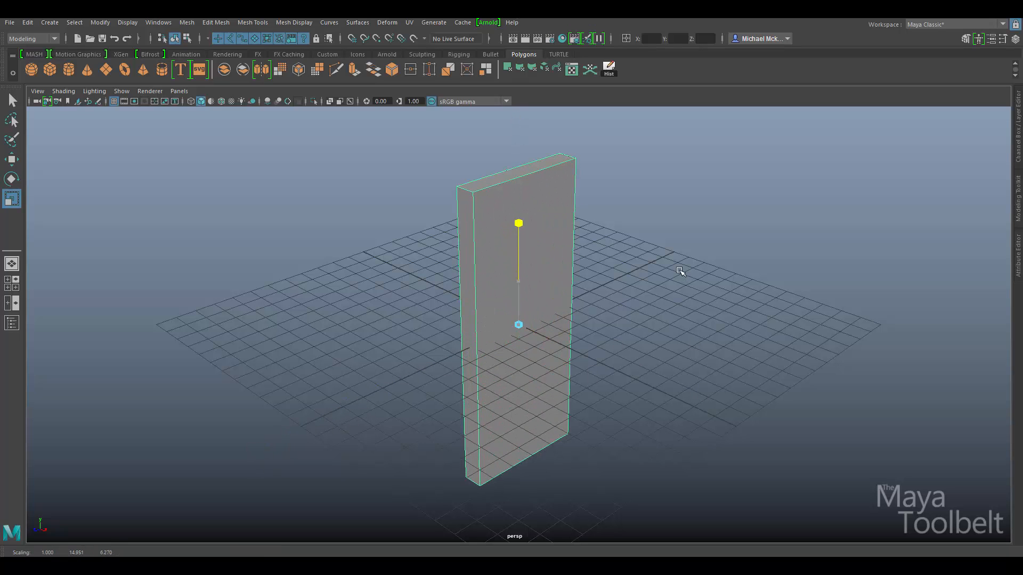
drag(483, 345, 393, 393)
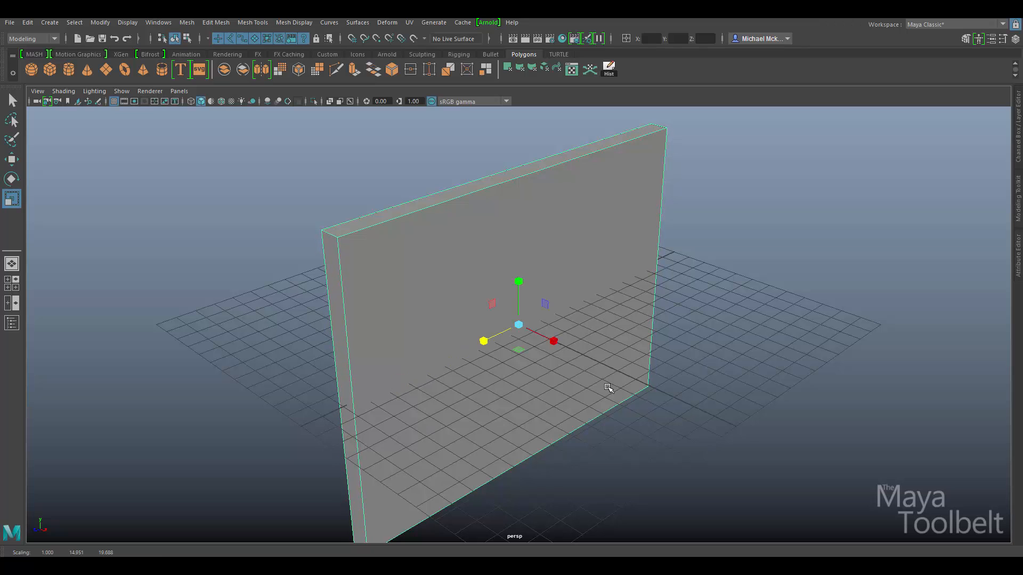
Move the slab up to rest on the grid and orbit to a higher view.
key(w)
drag(519, 277, 514, 109)
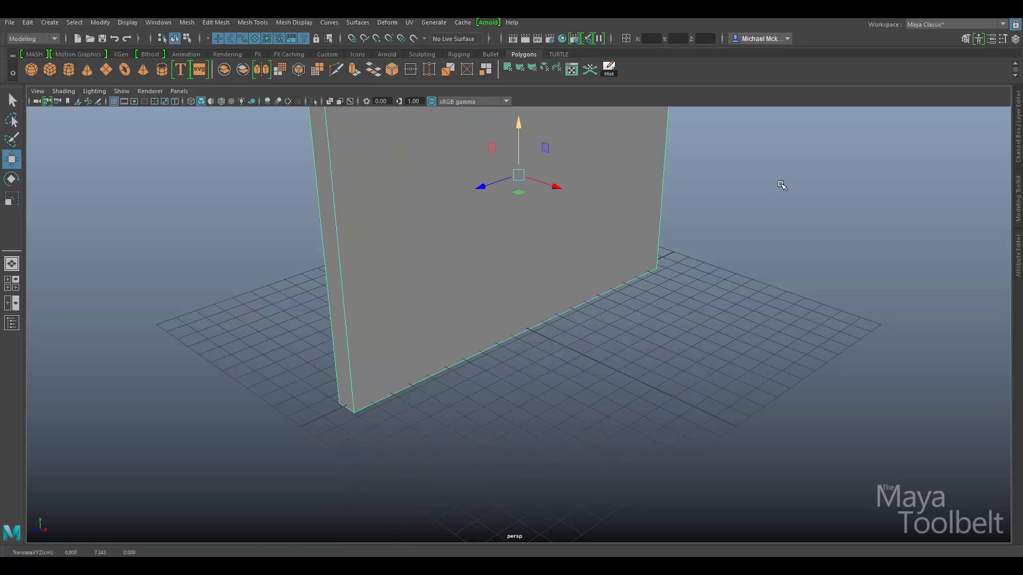
alt+drag(784, 183, 750, 264)
alt+right_drag(751, 264, 647, 263)
alt+drag(648, 262, 667, 268)
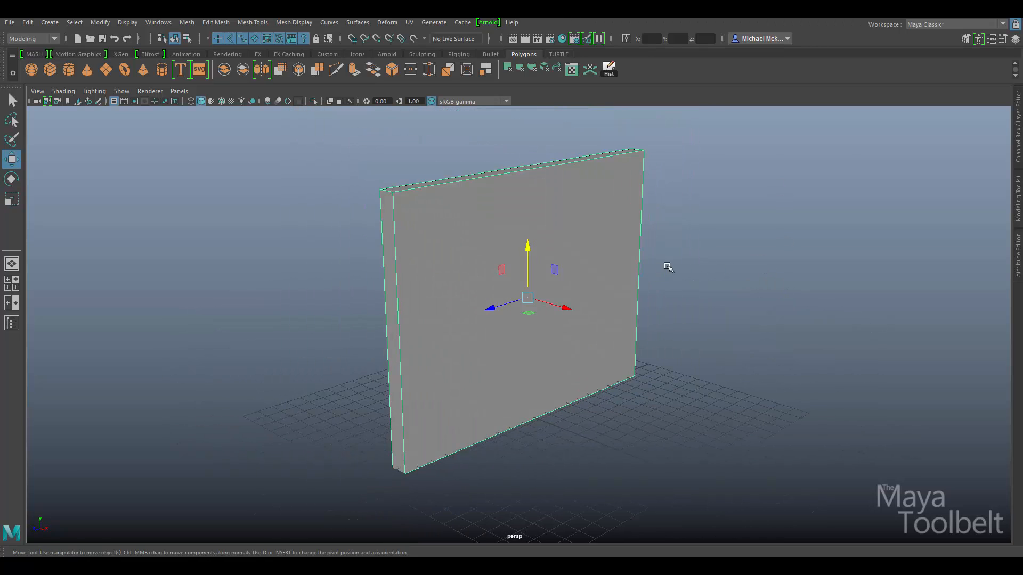
key(space)
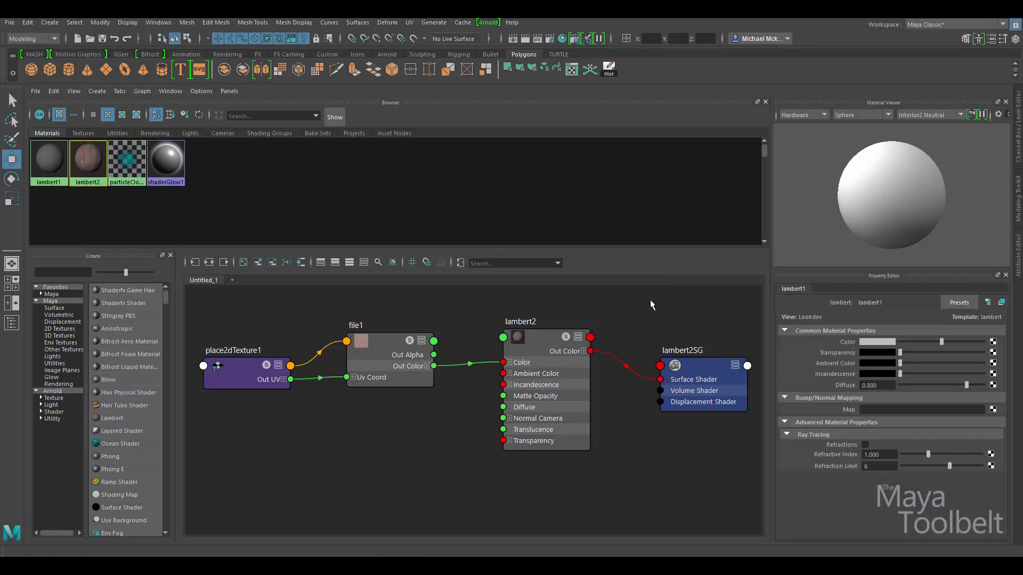
Rename lambert2 to BrickMaterial, then return to the perspective view of the wall.
double_click(519, 322)
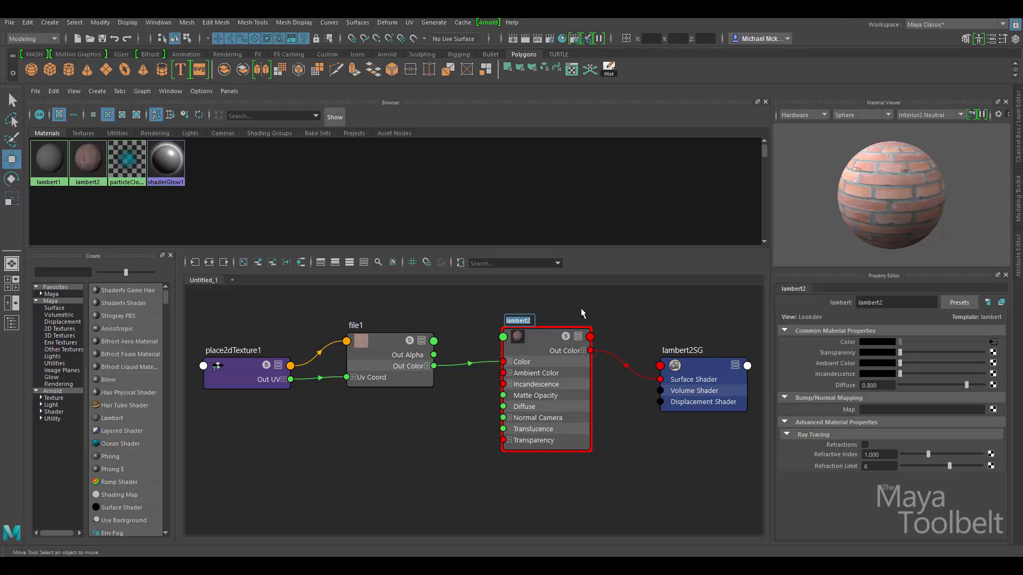
text(BrickMaterial)
key(Return)
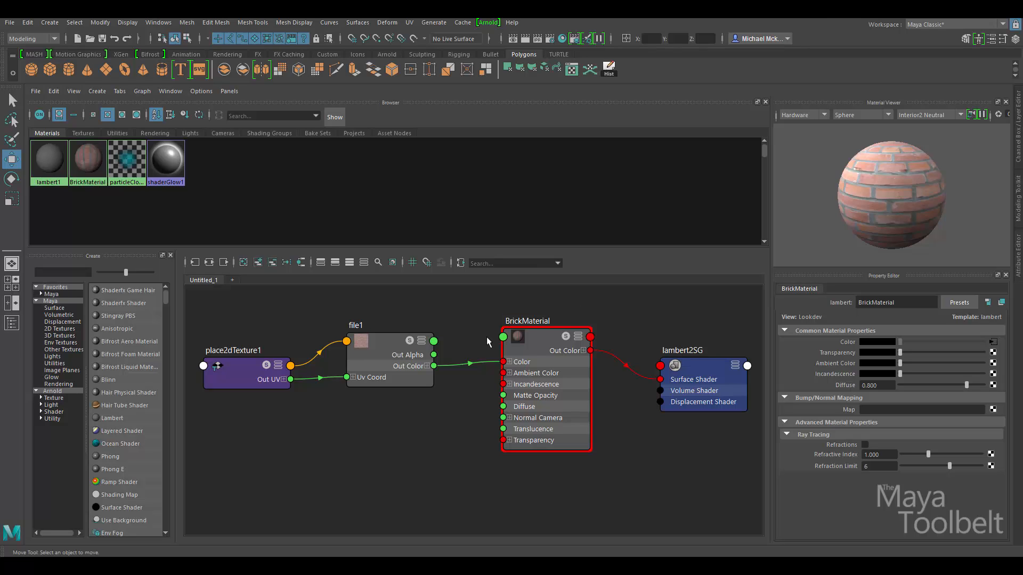
drag(550, 344, 546, 344)
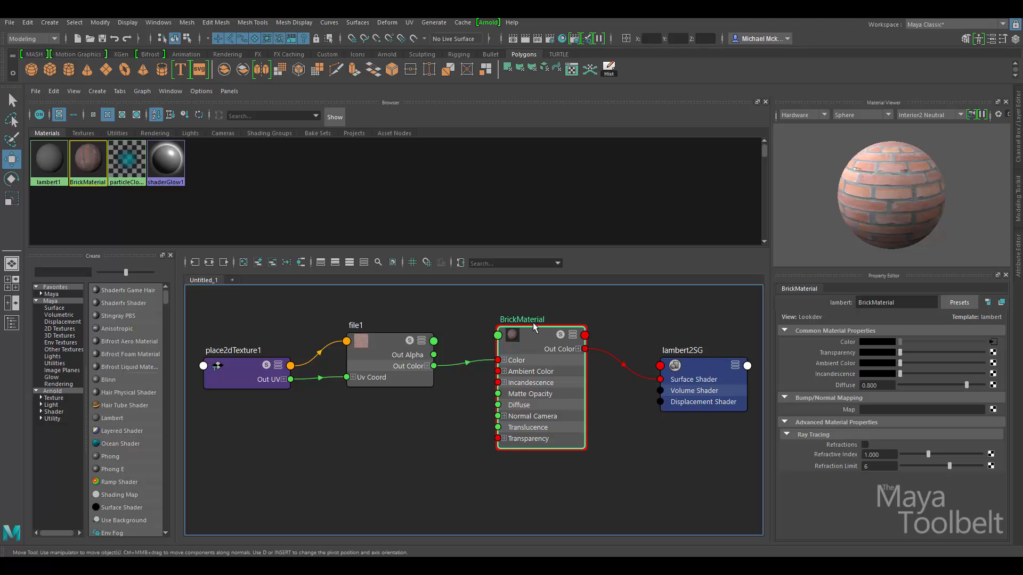
key(space)
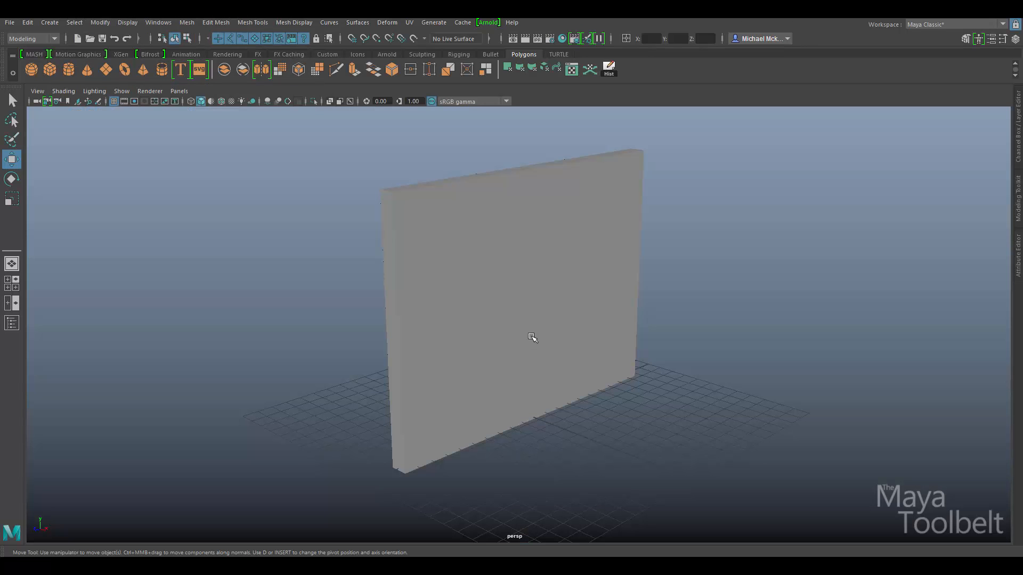
Assign the existing BrickMaterial to the selected wall slab via its right-click menu.
click(532, 276)
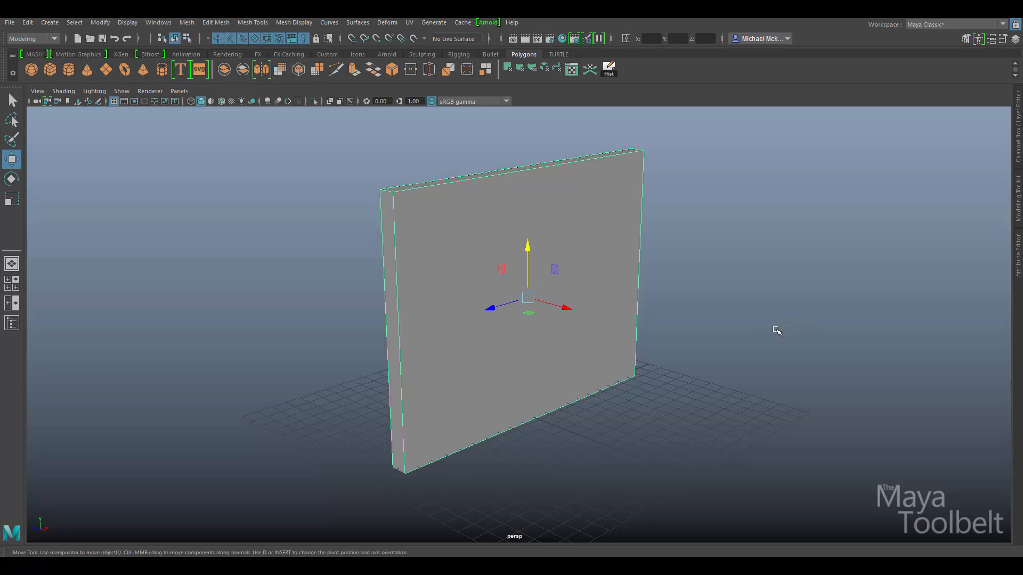
right_click(489, 213)
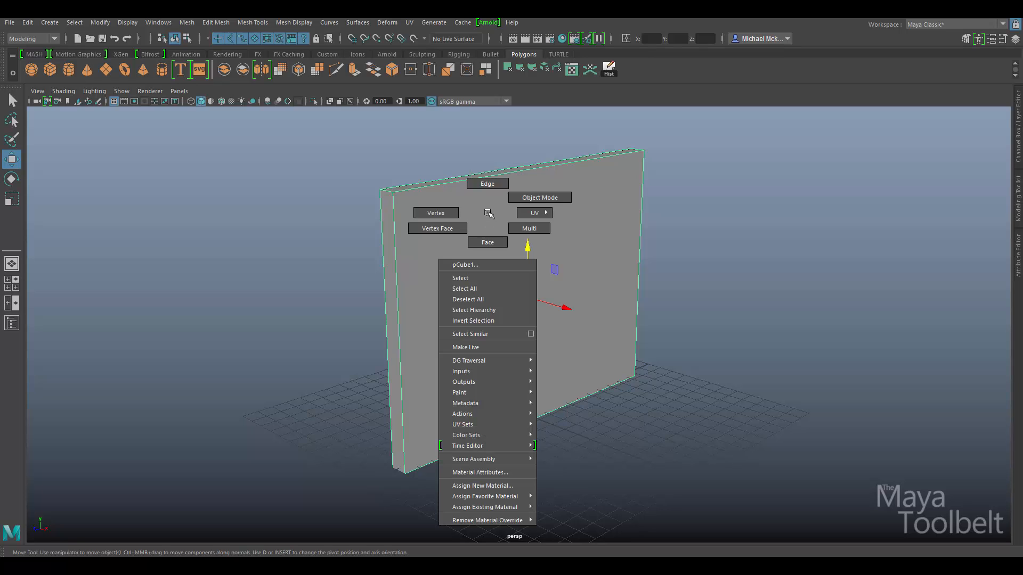
mouse_move(449, 511)
mouse_move(507, 508)
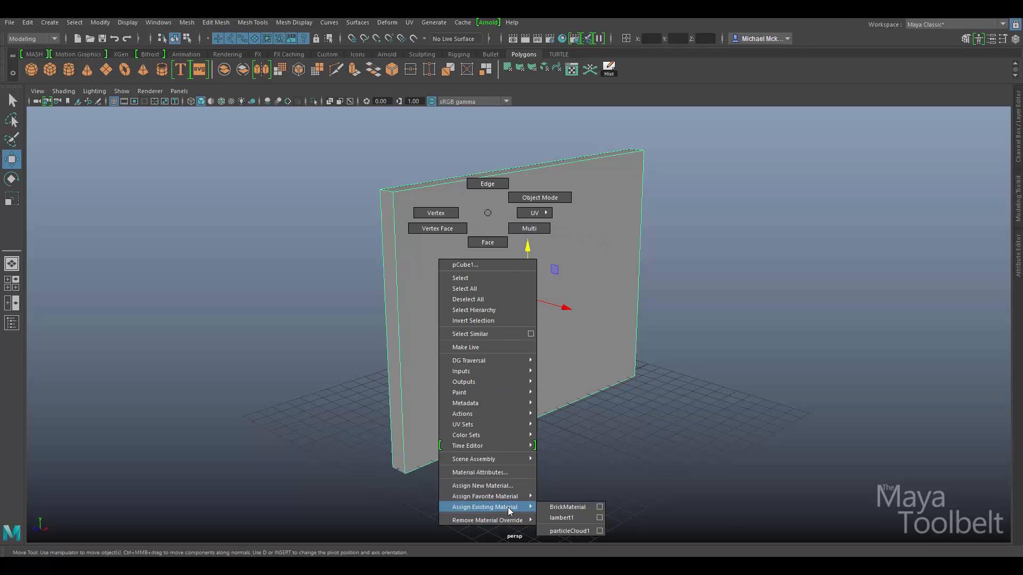
click(571, 508)
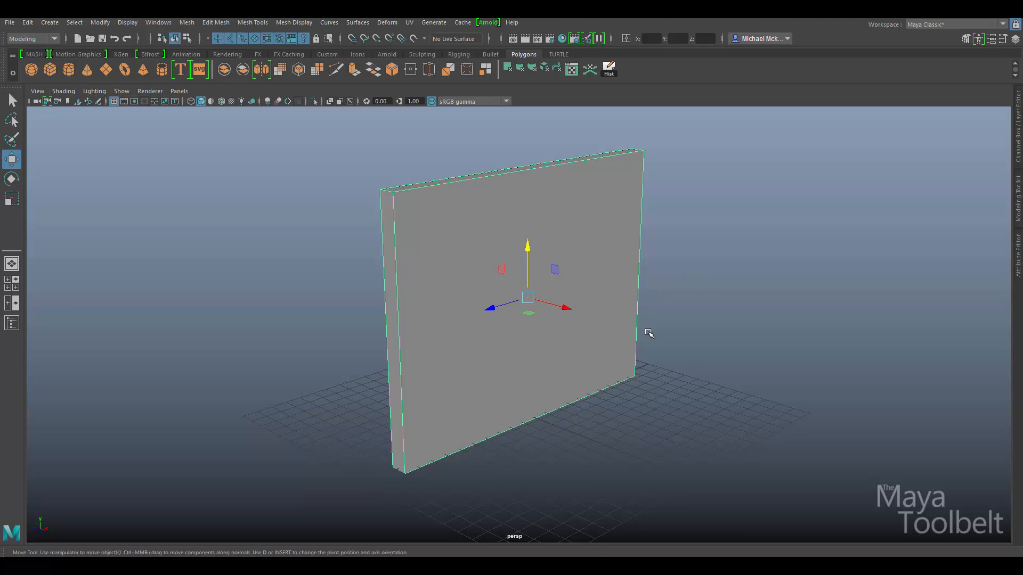
mouse_move(686, 368)
alt+mouse_down()
mouse_move(596, 363)
mouse_move(781, 361)
mouse_move(669, 368)
mouse_move(678, 368)
alt+mouse_up()
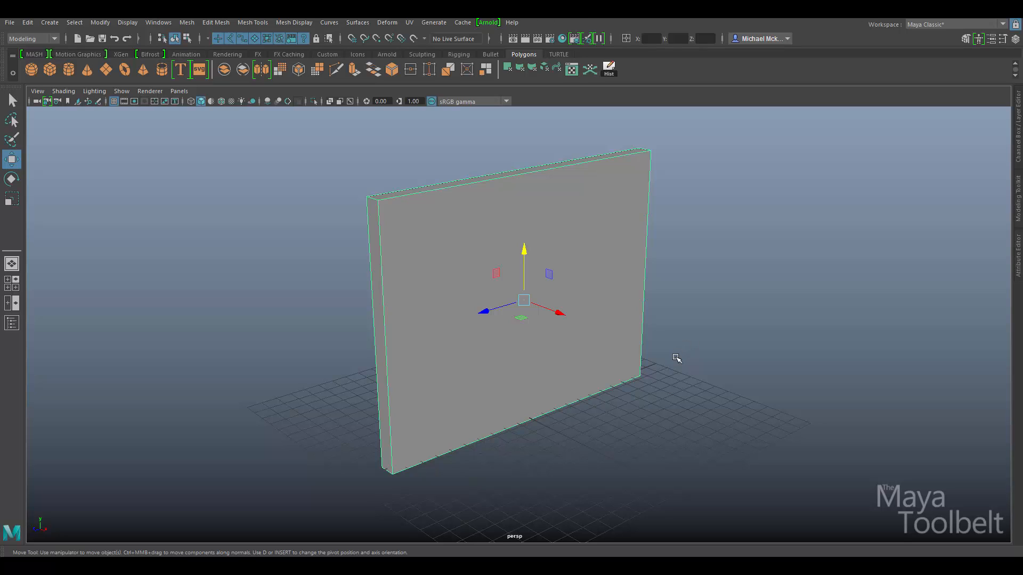
Cycle the wall through wireframe (4), shaded (5) and textured (6) display to reveal the bricks.
key(4)
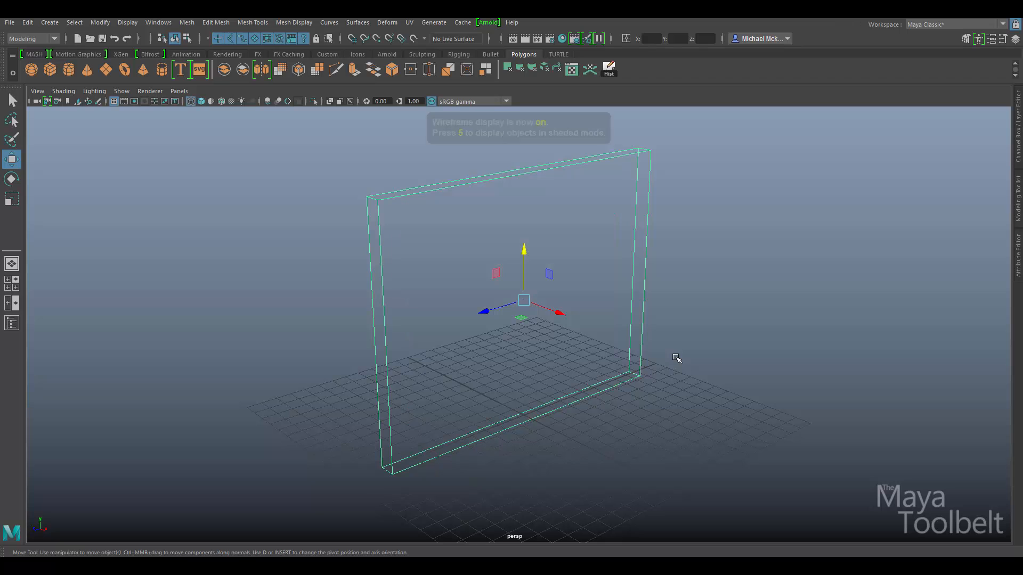
click(709, 368)
mouse_move(670, 395)
alt+mouse_down()
mouse_move(737, 405)
mouse_move(641, 411)
mouse_move(474, 397)
mouse_move(680, 392)
mouse_move(699, 406)
mouse_move(634, 399)
alt+mouse_up()
key(5)
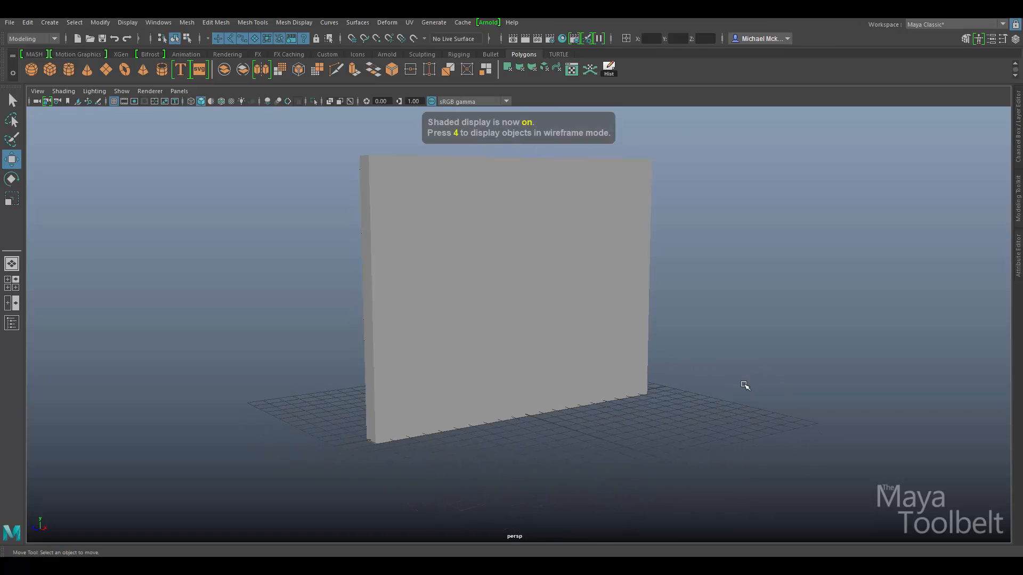
mouse_move(599, 349)
alt+mouse_down()
mouse_move(619, 356)
mouse_move(701, 342)
mouse_move(584, 355)
alt+mouse_up()
key(6)
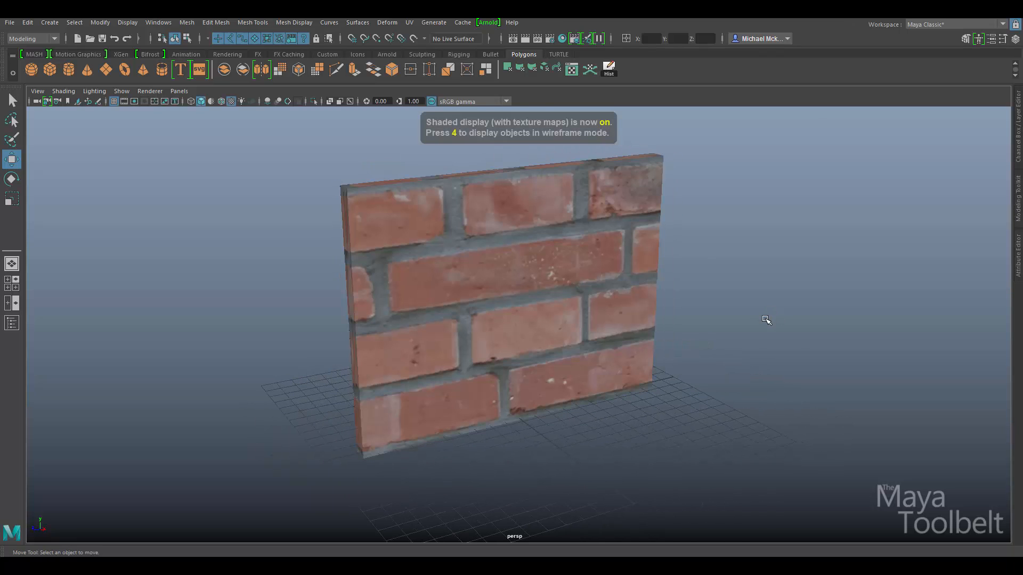
alt+drag(760, 327, 798, 318)
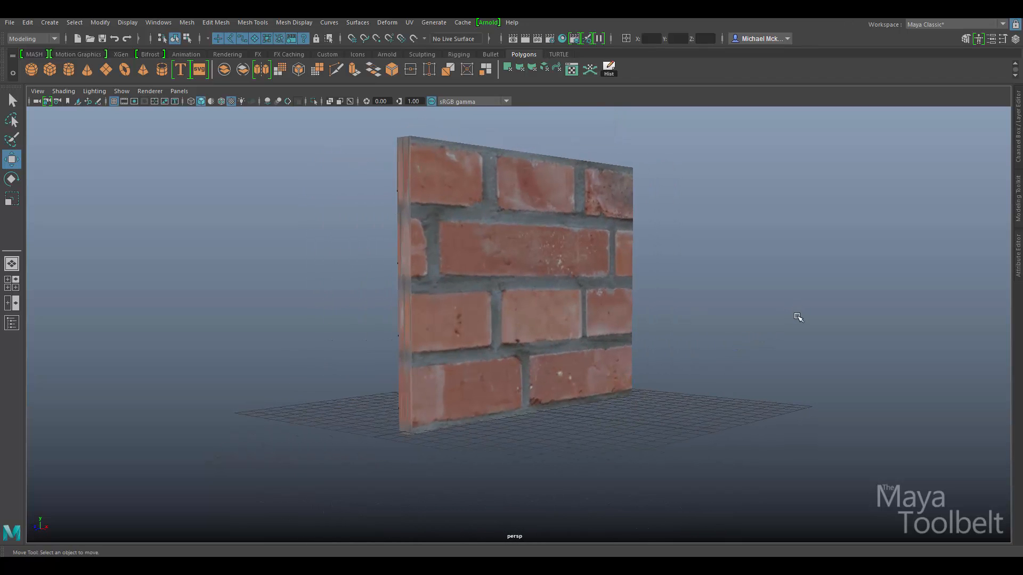
alt+drag(709, 305, 644, 378)
In the Hypershade, reposition the file1 and place2dTexture1 nodes beside BrickMaterial.
key(space)
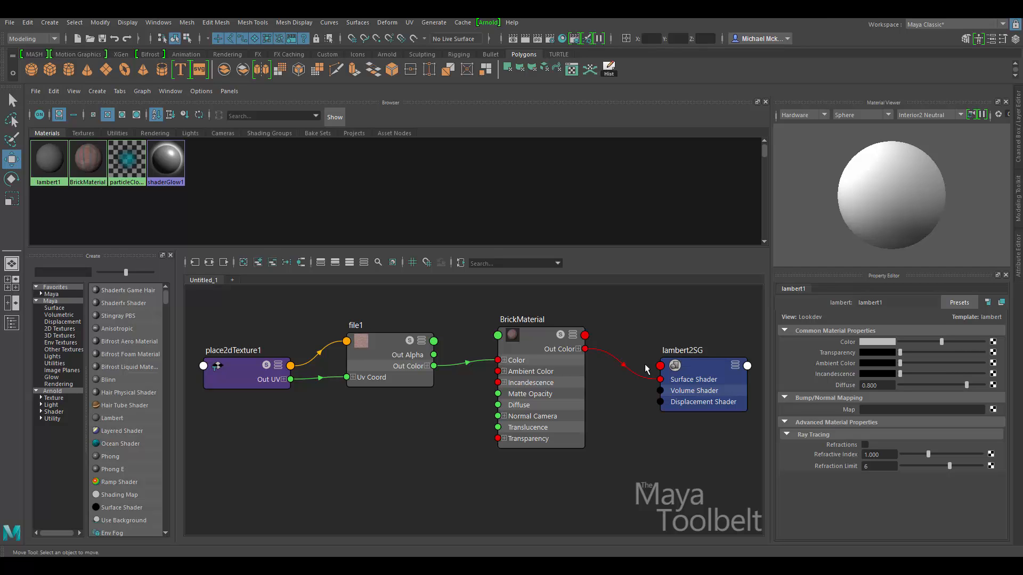
click(538, 376)
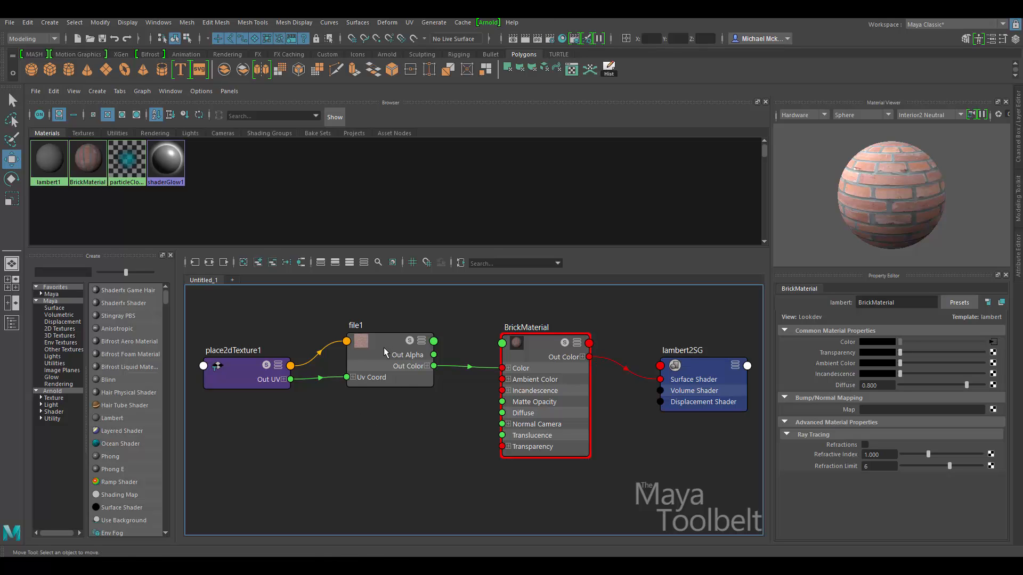
drag(387, 353, 392, 345)
drag(265, 368, 280, 342)
drag(354, 341, 351, 336)
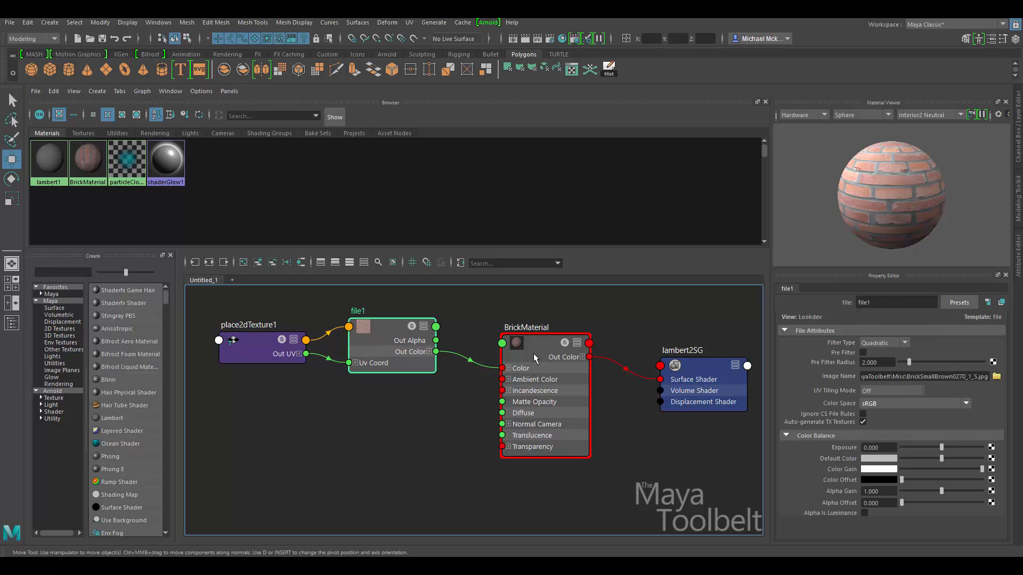
Add a second File texture, file2 with place2dTexture2, from the 2D Textures list.
click(381, 444)
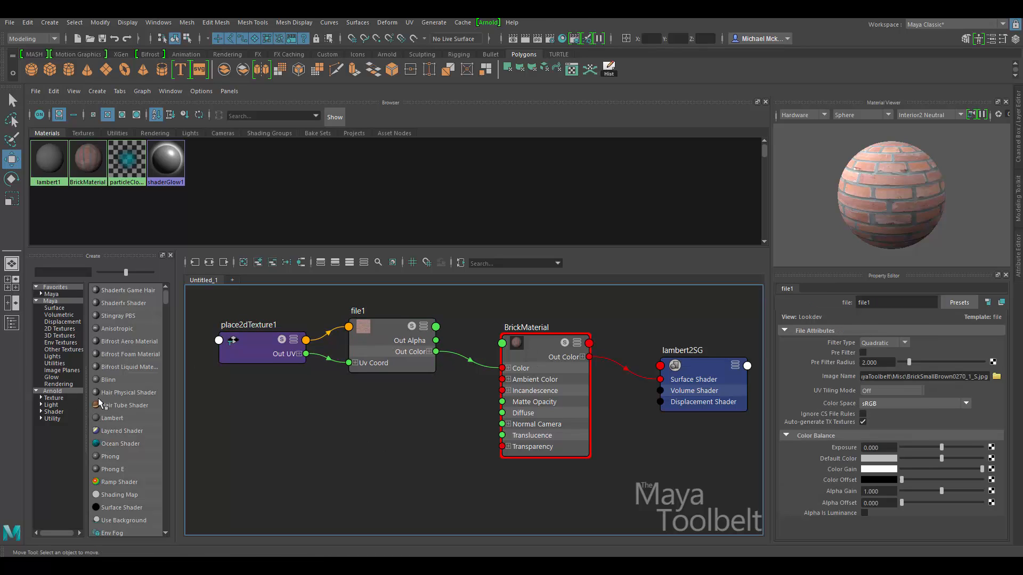
click(51, 329)
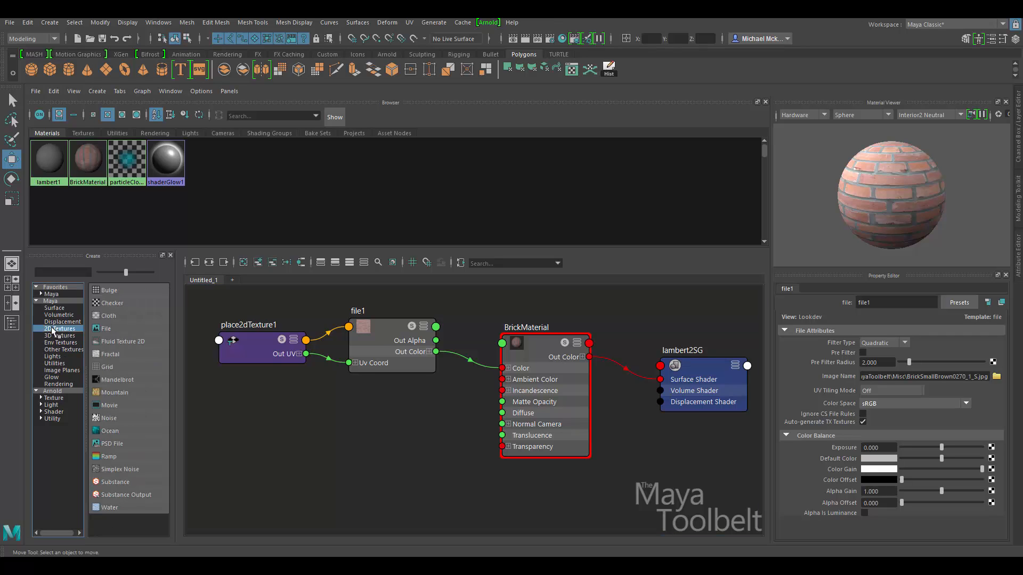
click(127, 328)
Move the new texture nodes beneath file1 and rename file1 to BrickImage.
drag(308, 414, 393, 440)
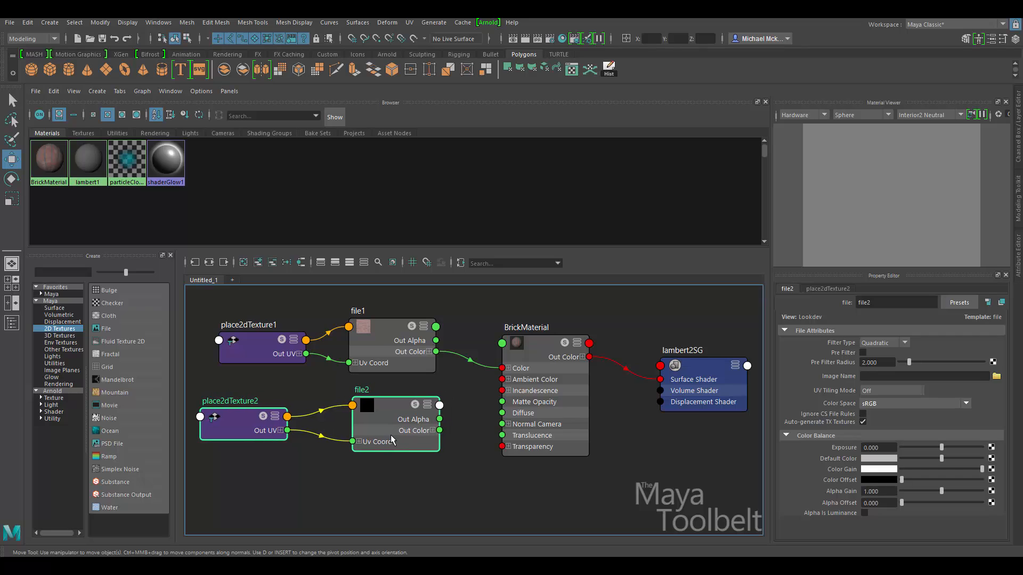
click(400, 419)
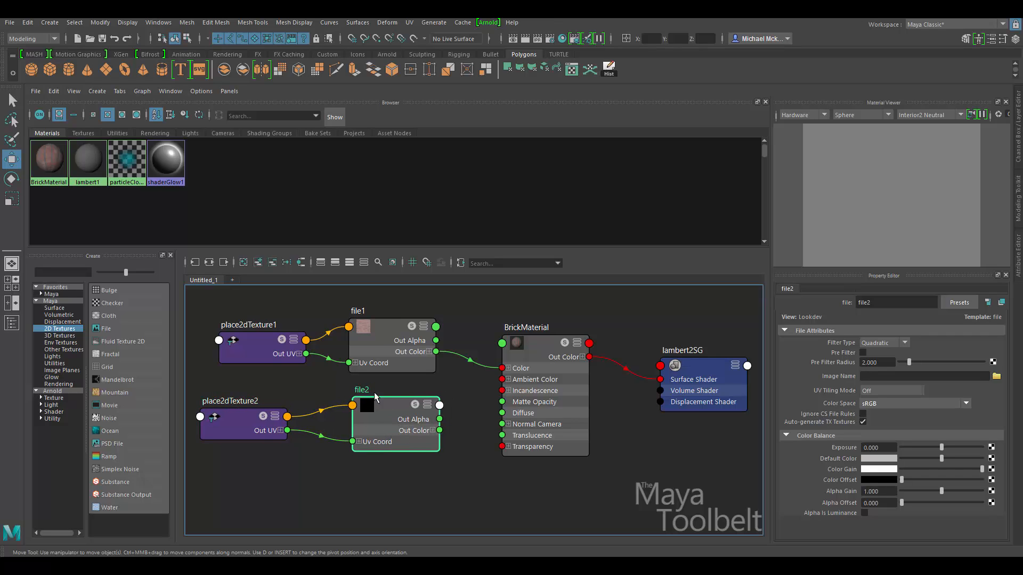
double_click(357, 311)
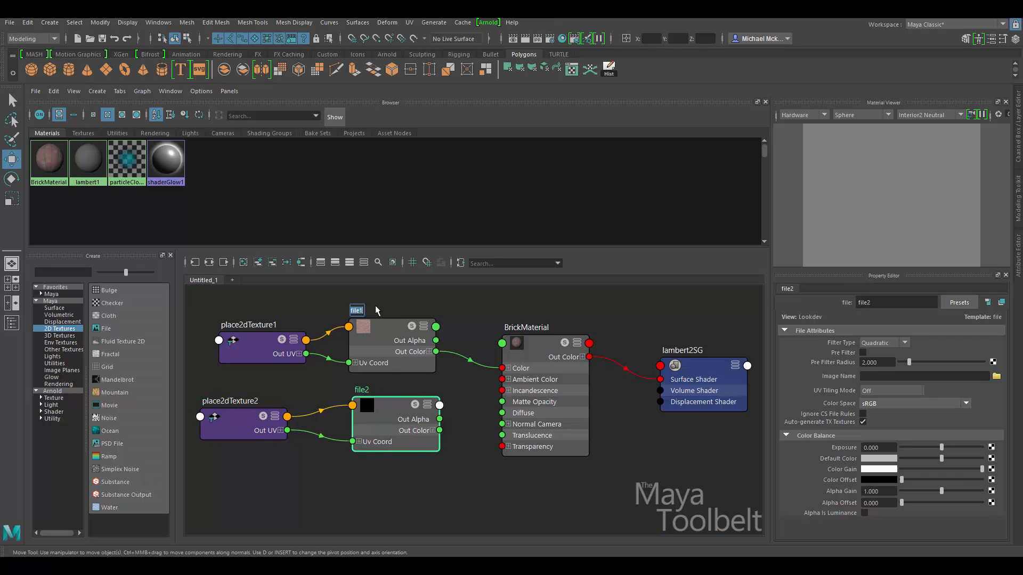
text(BrickImage)
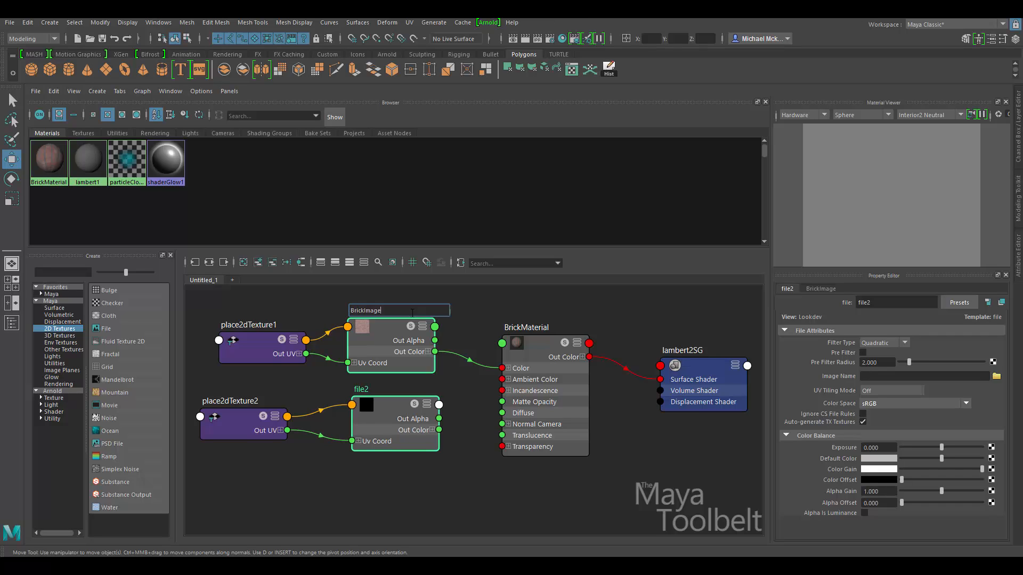
key(Return)
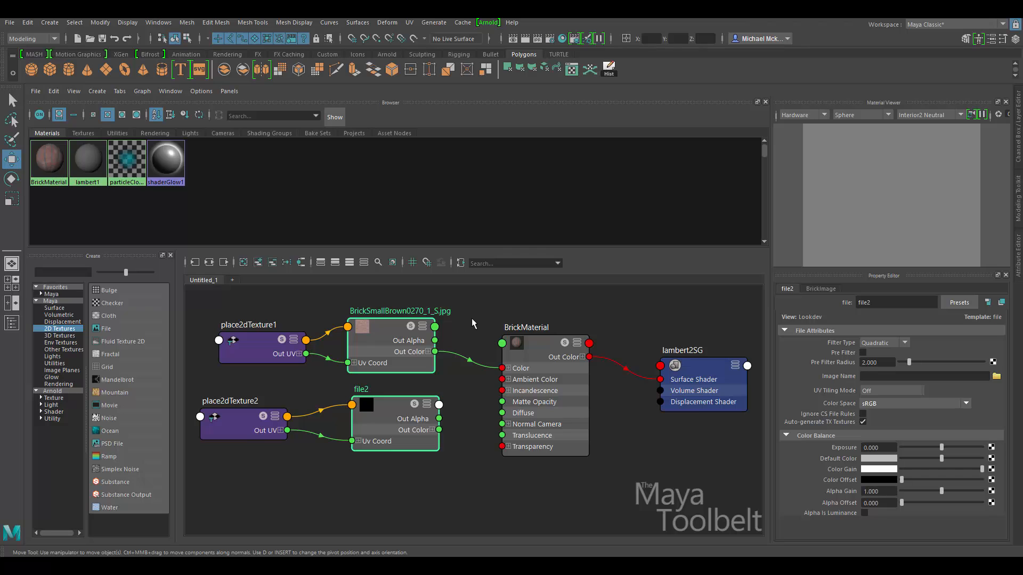
Load Cargo0095_S.jpg into file2 and rename that node WoodCrate.
click(392, 408)
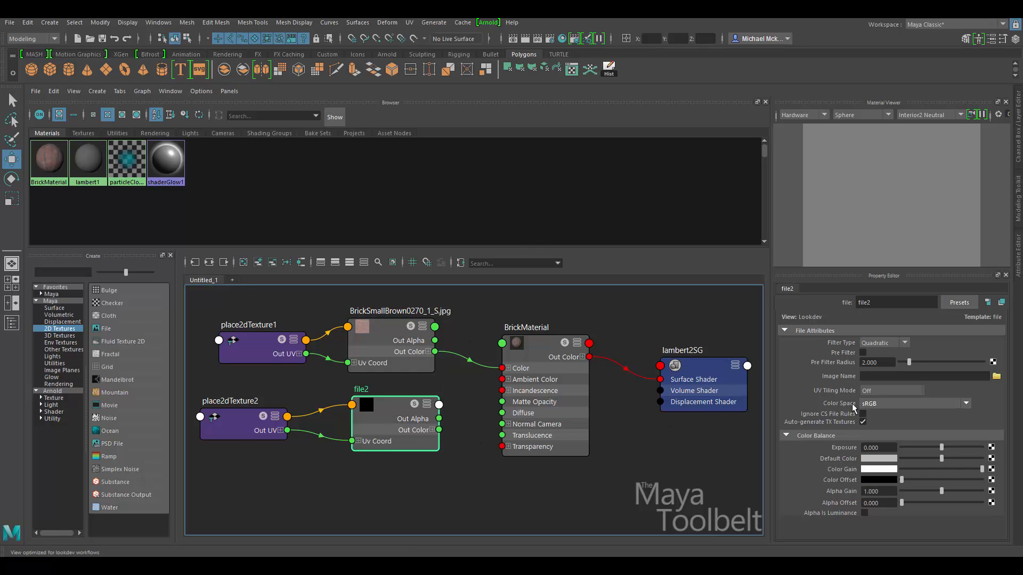
click(996, 376)
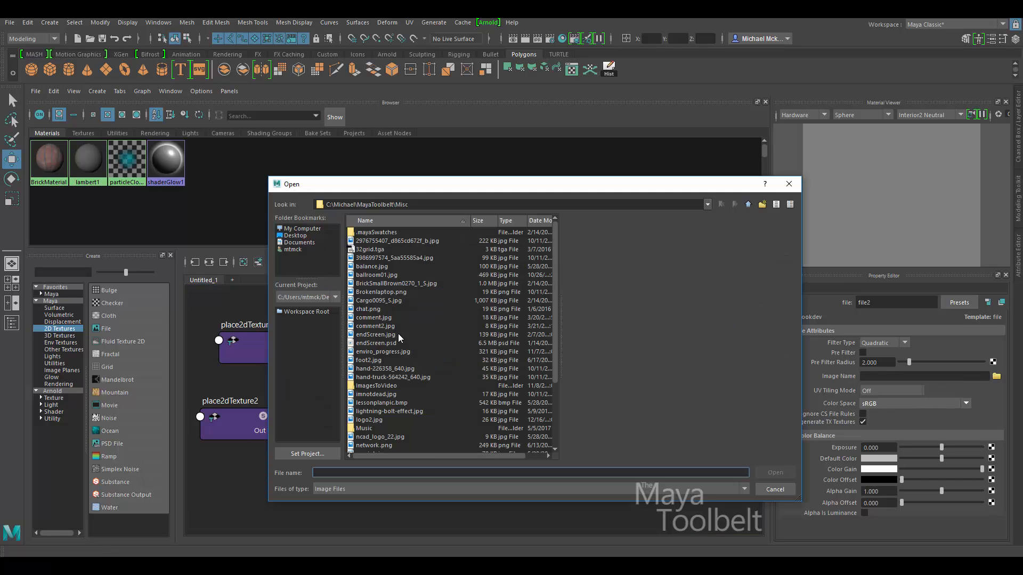
click(379, 300)
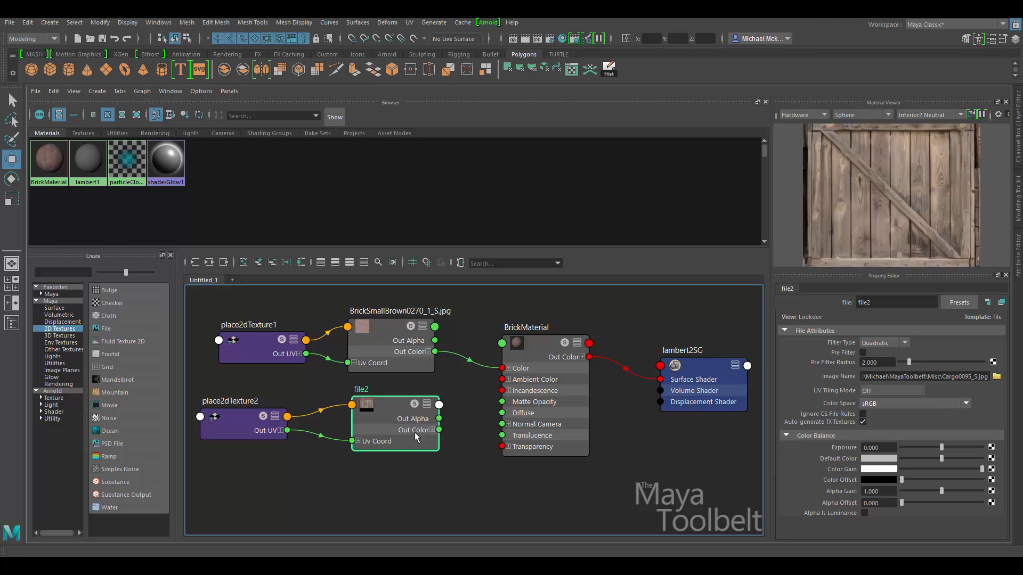
drag(380, 413, 375, 420)
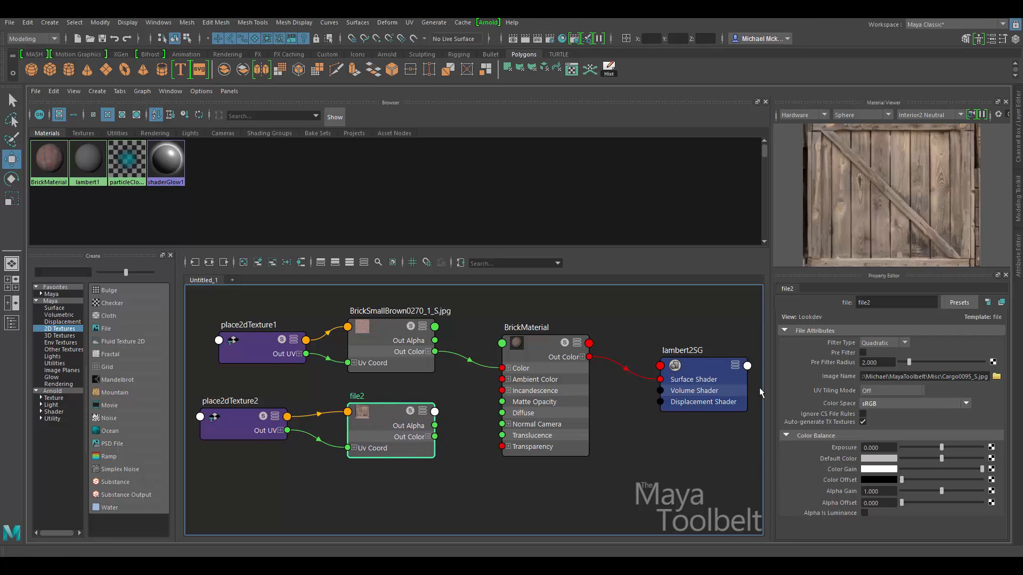
double_click(895, 309)
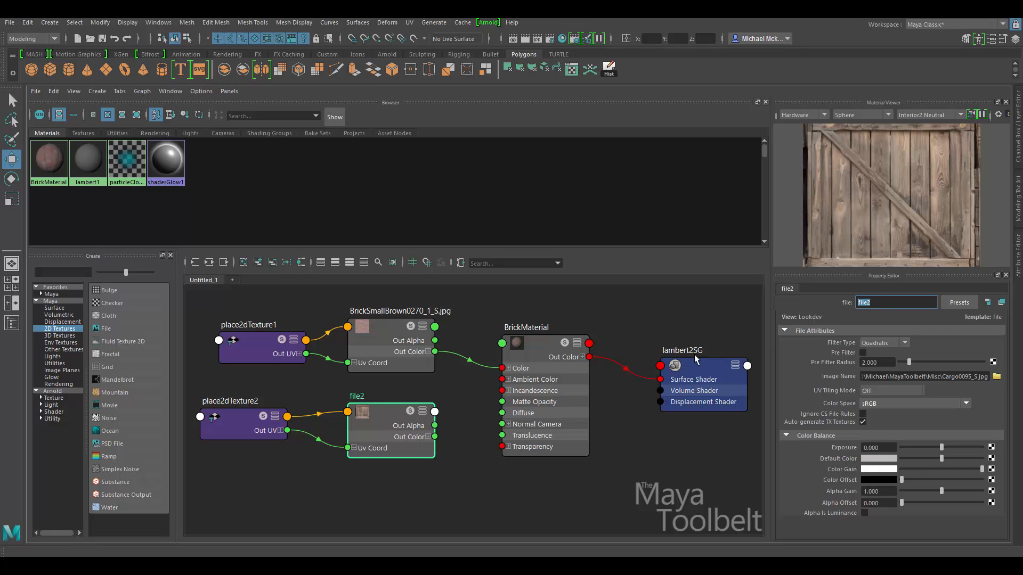
text(WoodCrate)
key(Return)
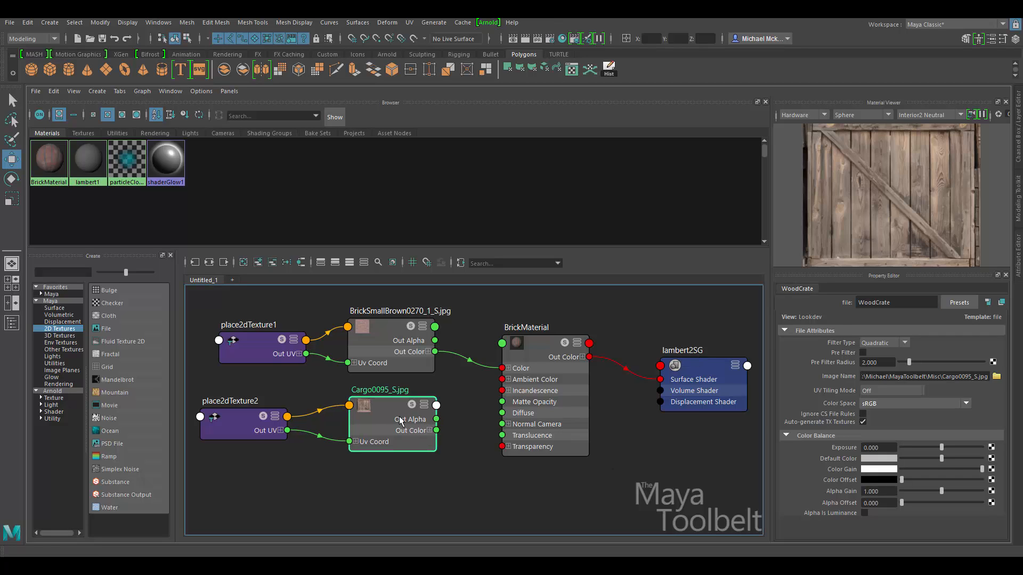
drag(400, 421, 501, 369)
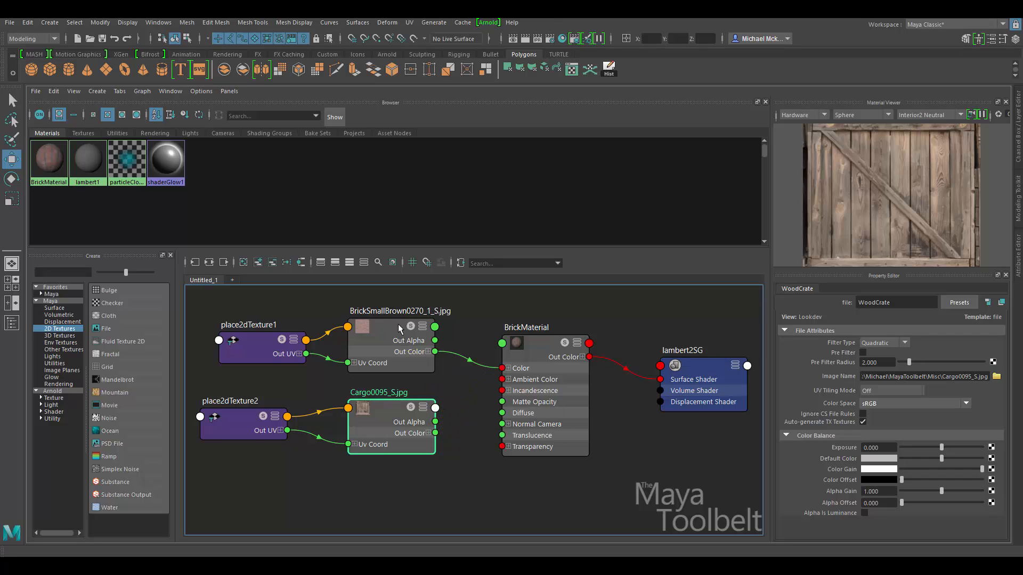
Wire the Cargo0095_S.jpg Out Color into BrickMaterial's Color and orbit to check the wooden wall.
drag(379, 430, 378, 429)
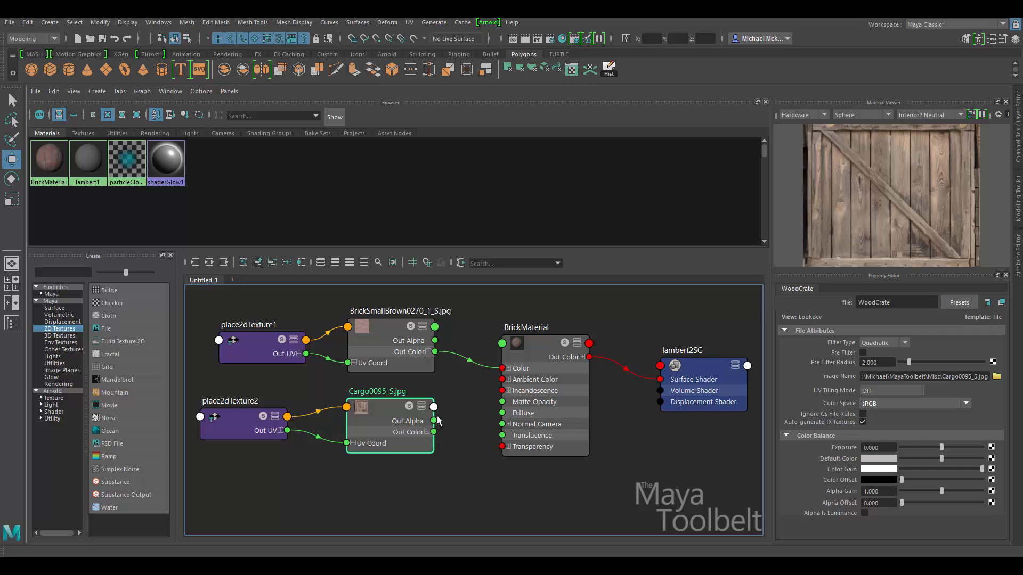
drag(434, 432, 502, 368)
click(520, 370)
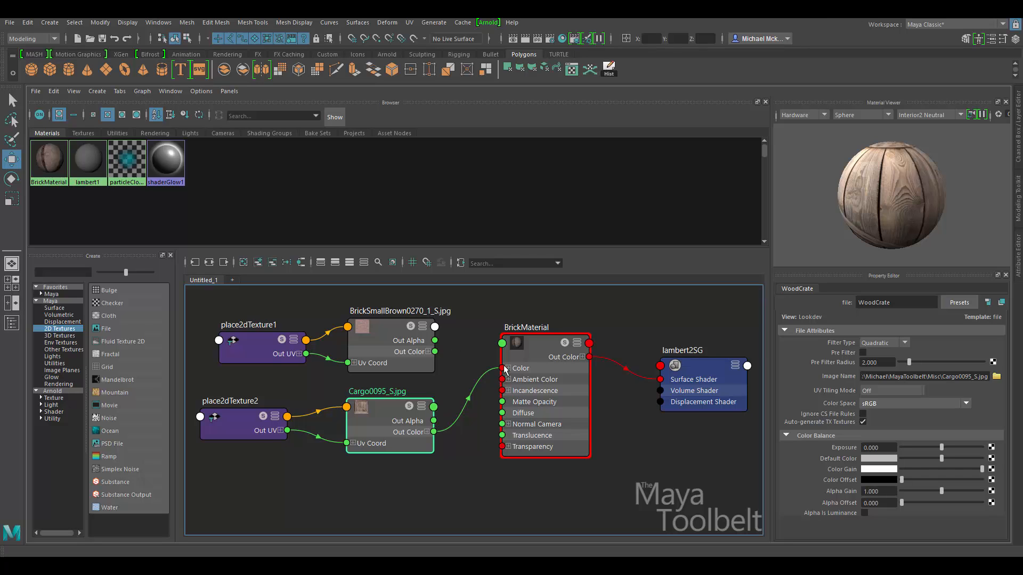
mouse_move(539, 359)
mouse_down()
mouse_move(530, 344)
mouse_move(539, 337)
mouse_move(532, 344)
mouse_up()
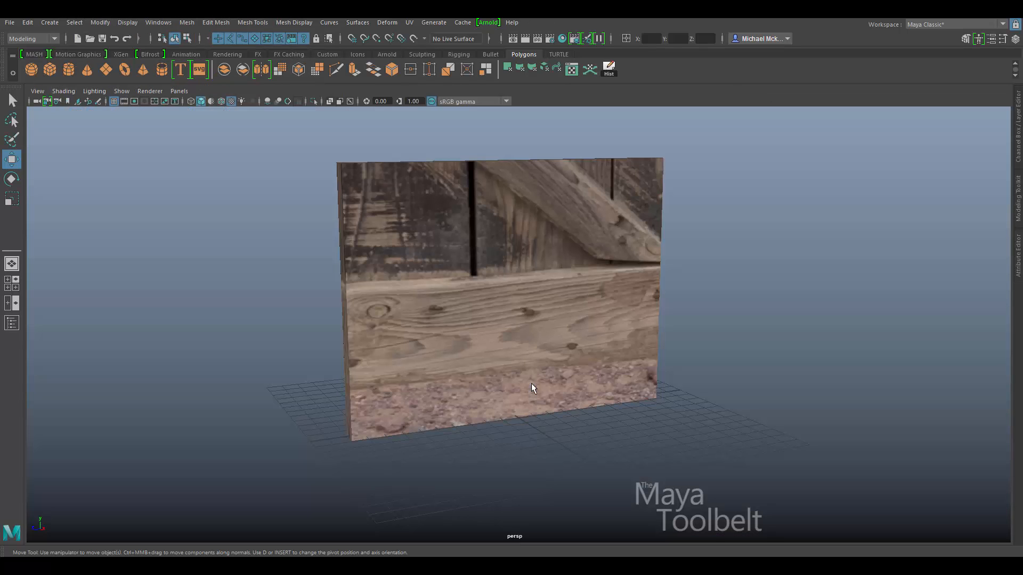
mouse_move(577, 336)
alt+mouse_down()
mouse_move(507, 336)
mouse_move(486, 370)
mouse_move(702, 353)
mouse_move(539, 320)
mouse_move(573, 340)
alt+mouse_up()
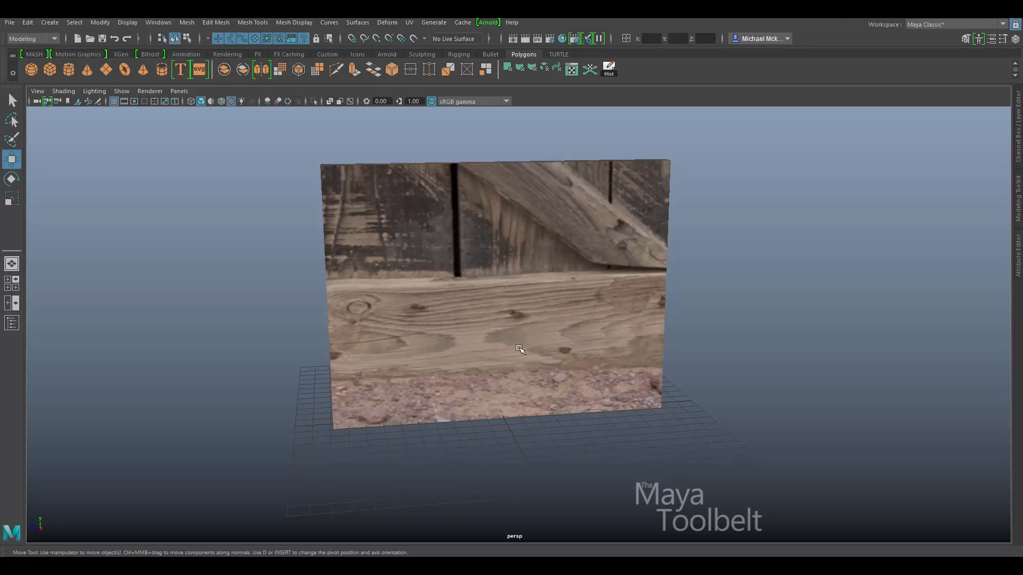
alt+drag(516, 354, 559, 353)
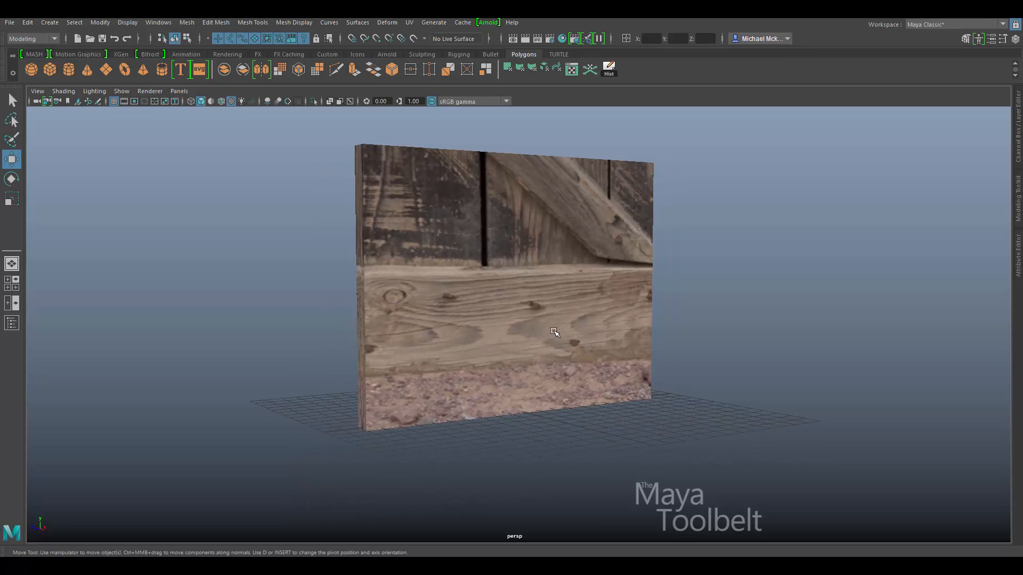
key(space)
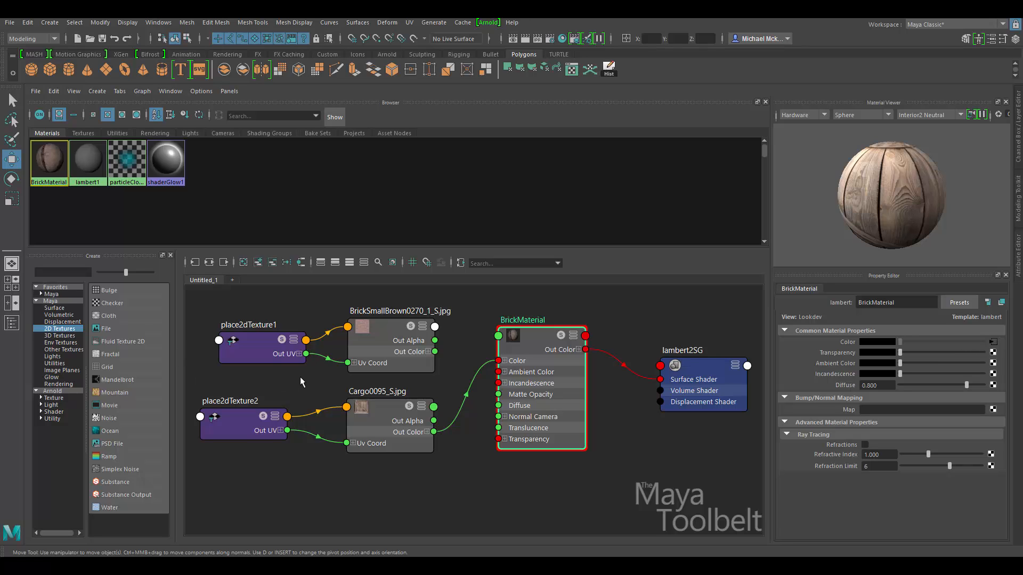
Expand Maya > Other Textures in the Hypershade Create panel to reveal Layered Texture.
click(55, 349)
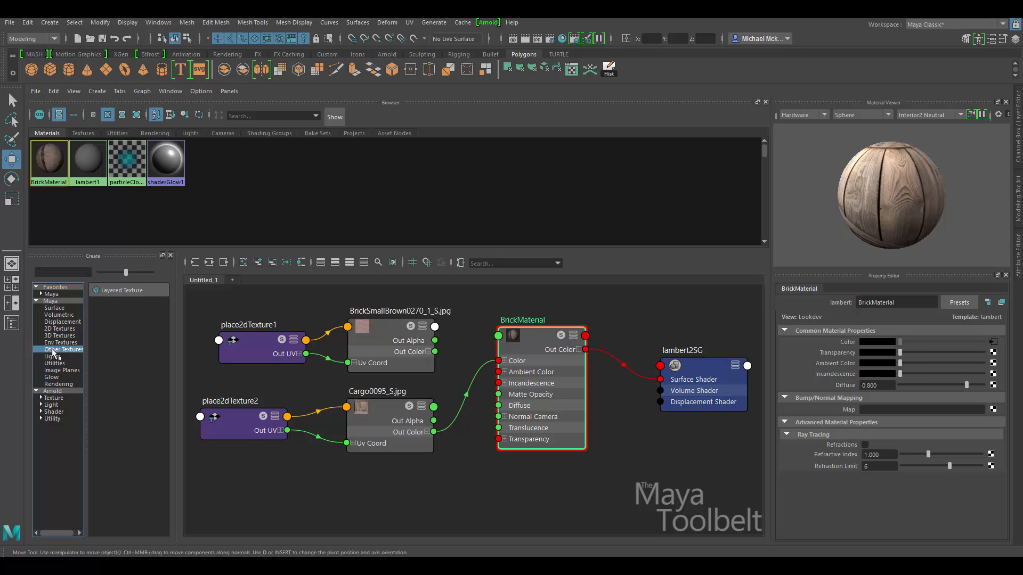
Create a layeredTexture1 node and move it left in a zoomed-out graph.
click(120, 290)
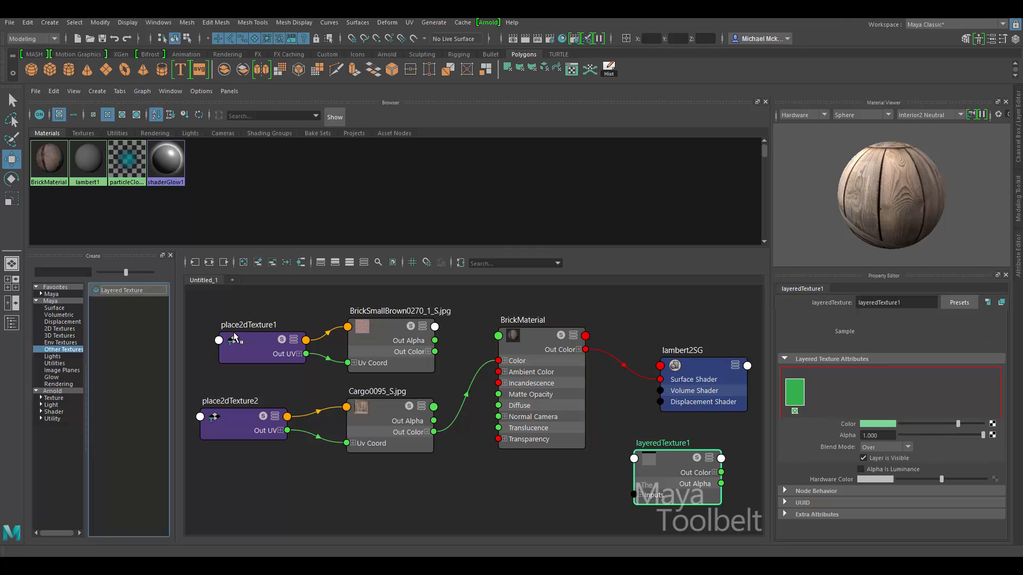
drag(652, 458, 463, 493)
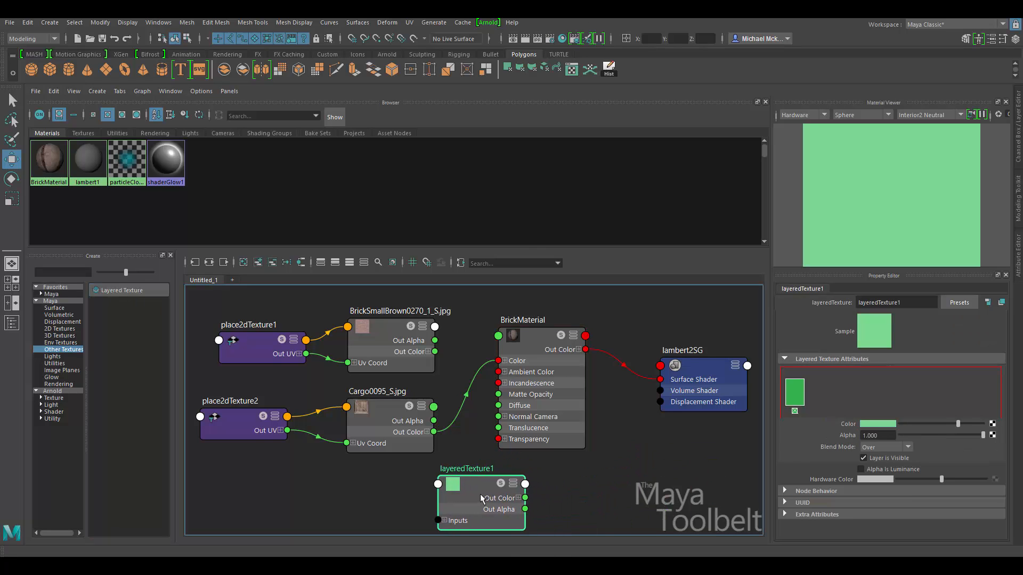
alt+middle_drag(560, 487, 574, 447)
alt+right_drag(573, 447, 573, 435)
alt+middle_drag(574, 436, 580, 442)
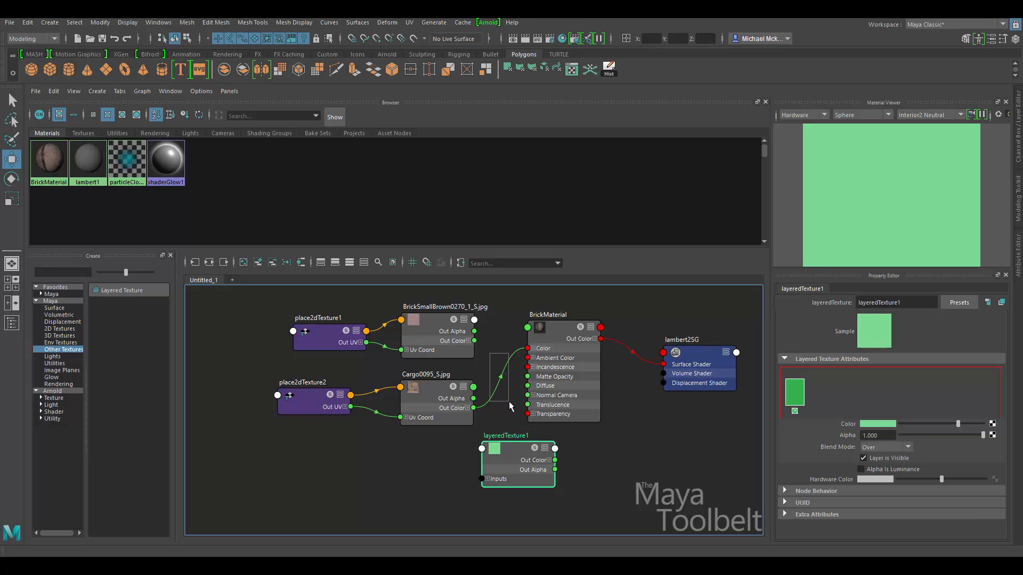
Delete the connection from the crate texture to BrickMaterial's Color.
drag(510, 401, 509, 401)
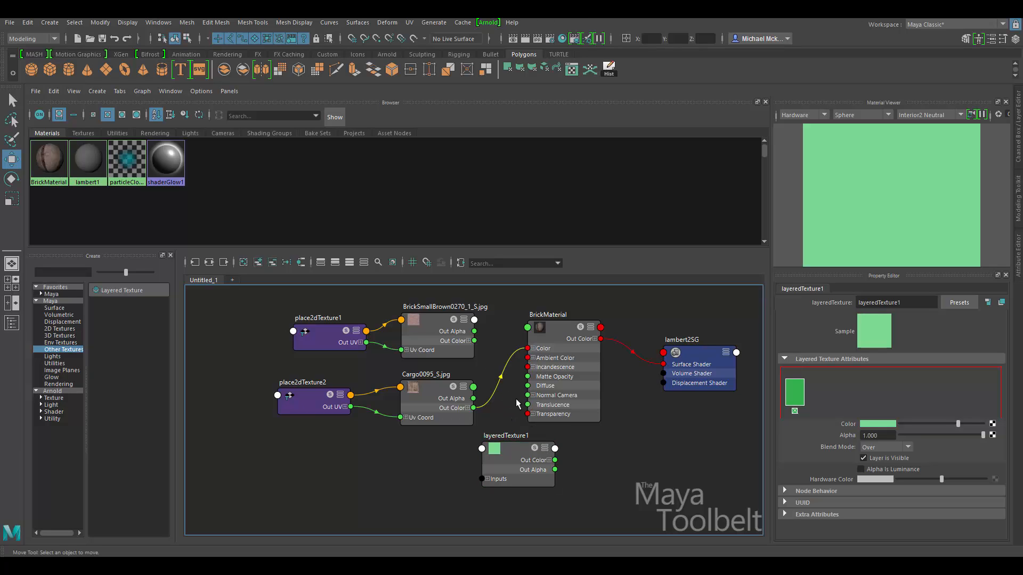
drag(496, 364, 509, 393)
key(Delete)
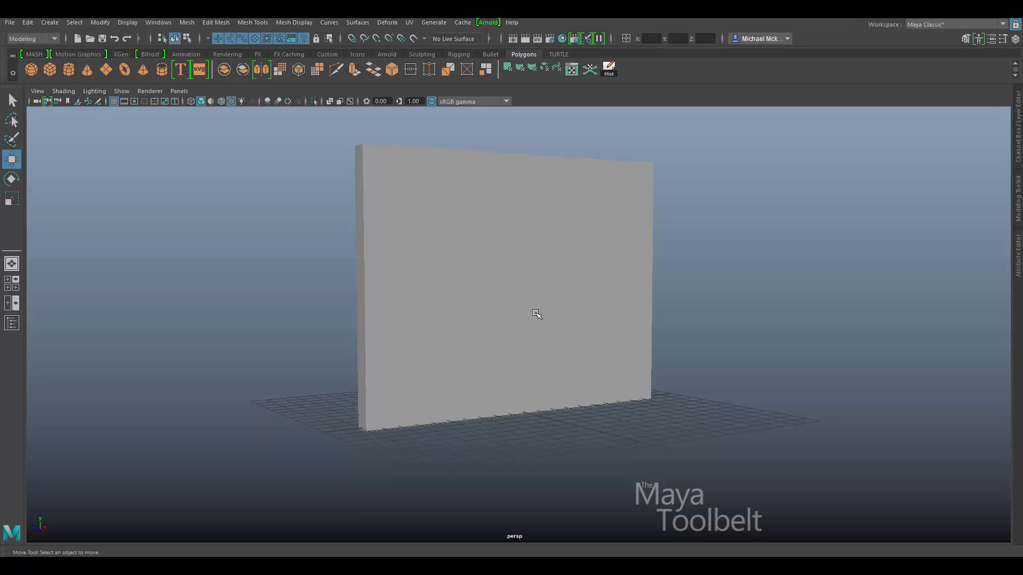
alt+drag(536, 313, 499, 325)
click(491, 366)
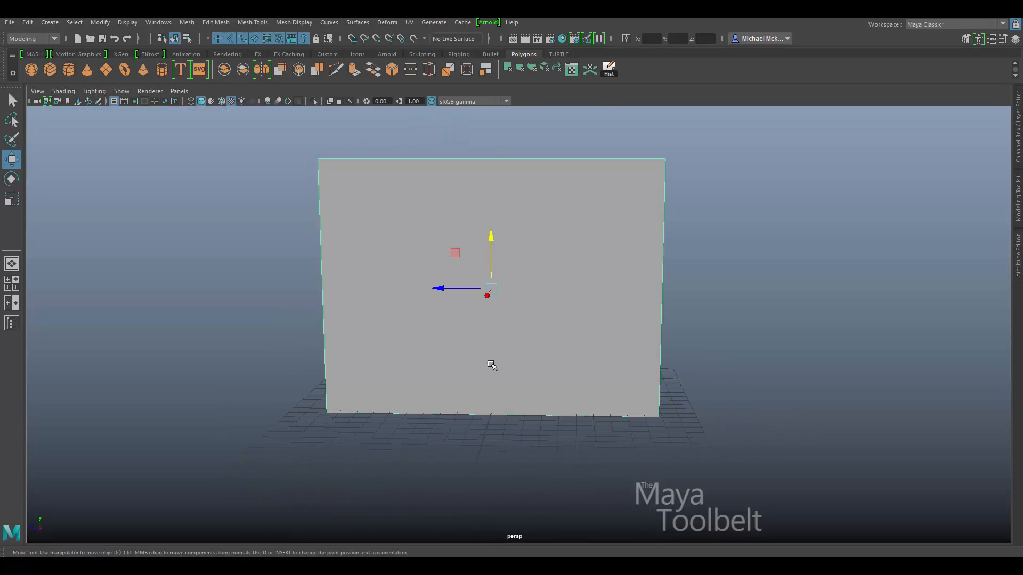
alt+drag(491, 365, 523, 364)
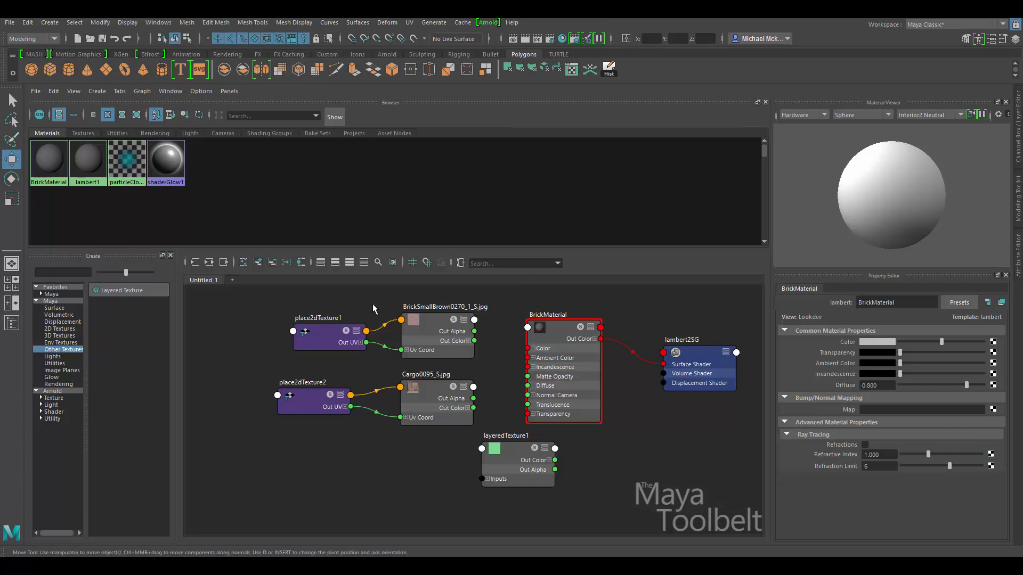
Place layeredTexture1 beside BrickMaterial, enlarge the node graph area, then switch to Photoshop.
drag(301, 304, 363, 414)
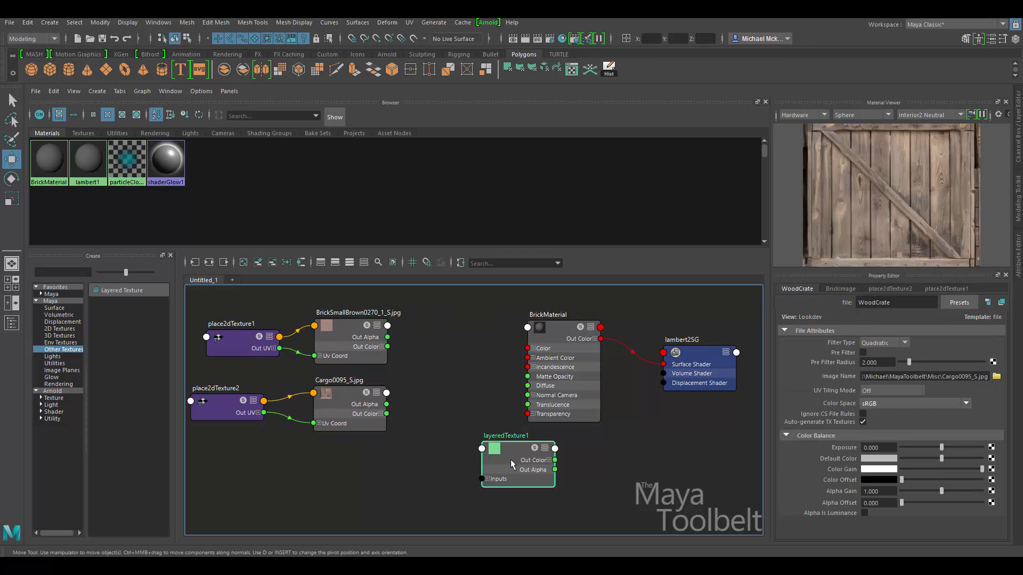
drag(510, 459, 471, 361)
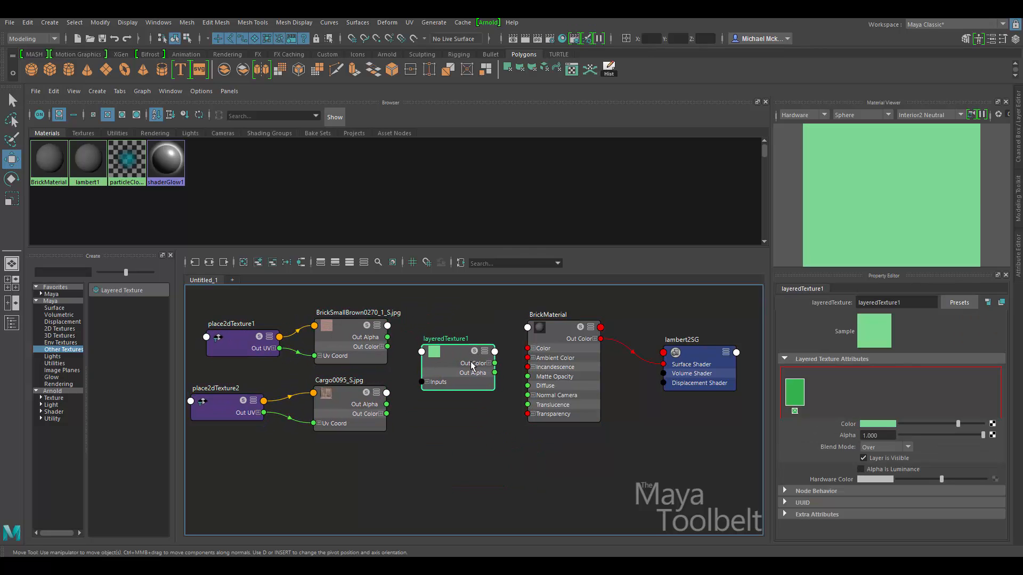
click(554, 347)
drag(578, 355, 639, 357)
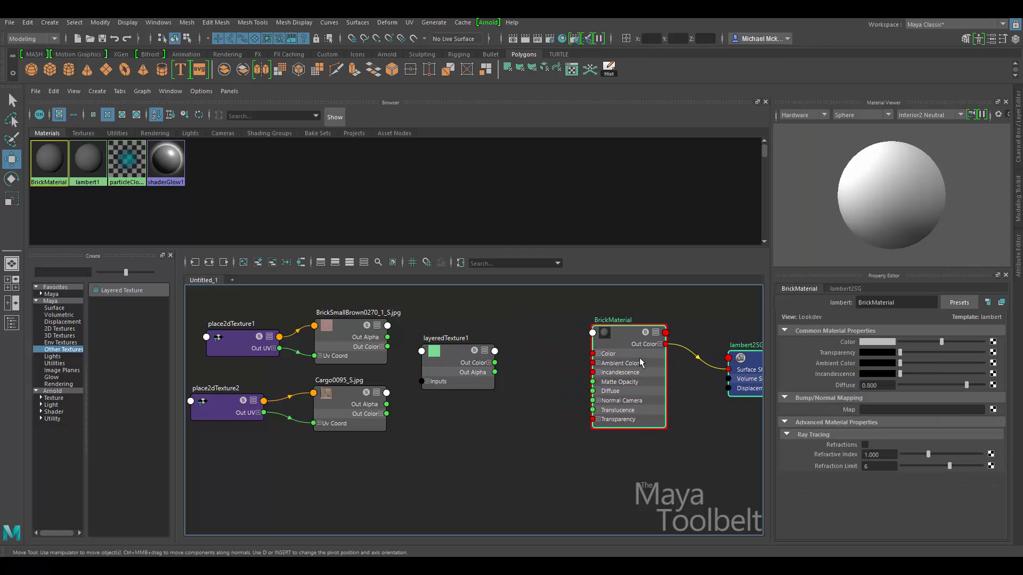
drag(463, 364, 497, 365)
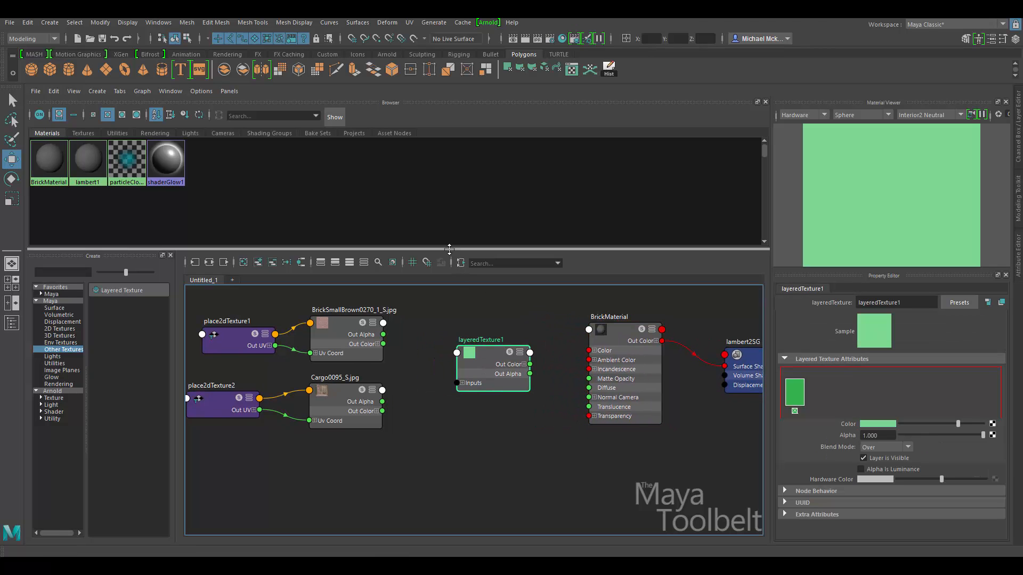
drag(449, 248, 455, 224)
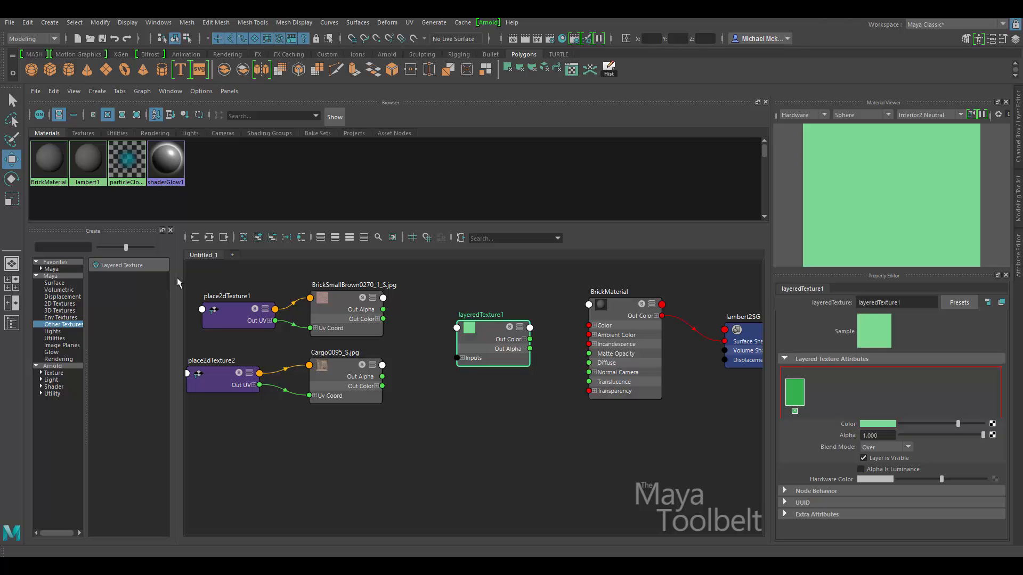
drag(177, 279, 169, 283)
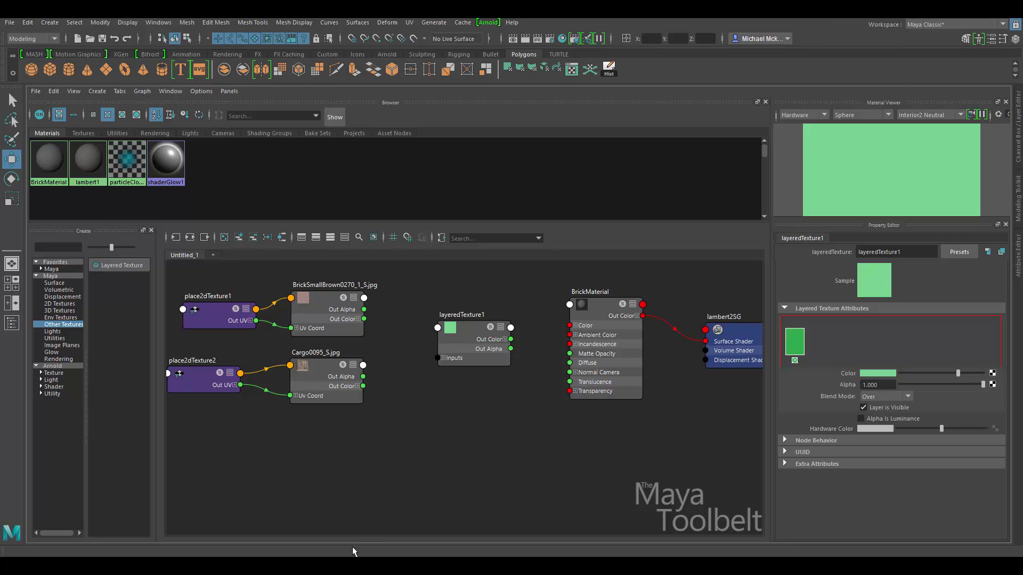
click(348, 566)
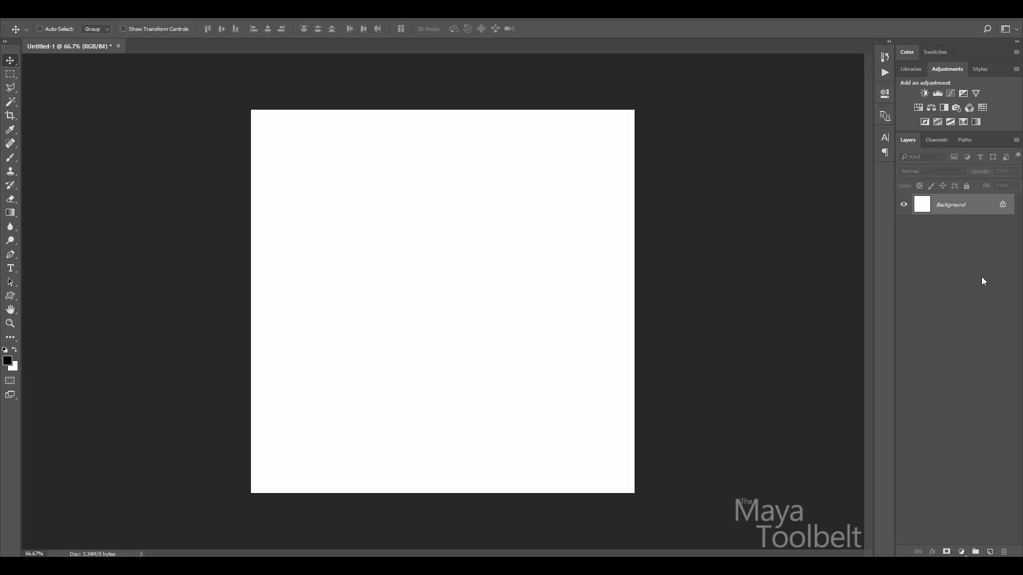
Add Layer 1 and paint a black squiggle on it with the brush.
click(989, 552)
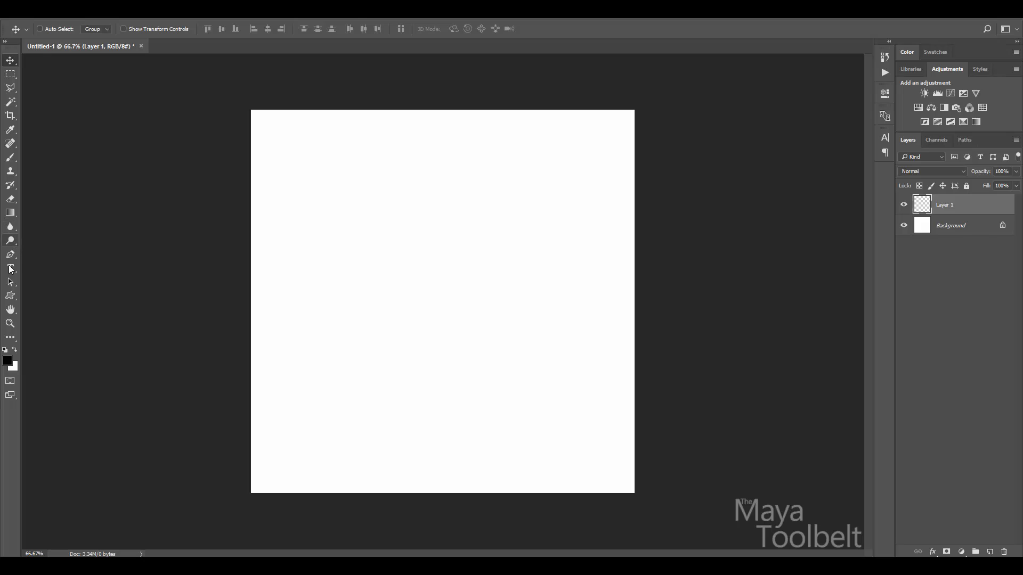
key(b)
mouse_move(325, 239)
mouse_down()
mouse_move(440, 210)
mouse_move(458, 384)
mouse_move(583, 378)
mouse_up()
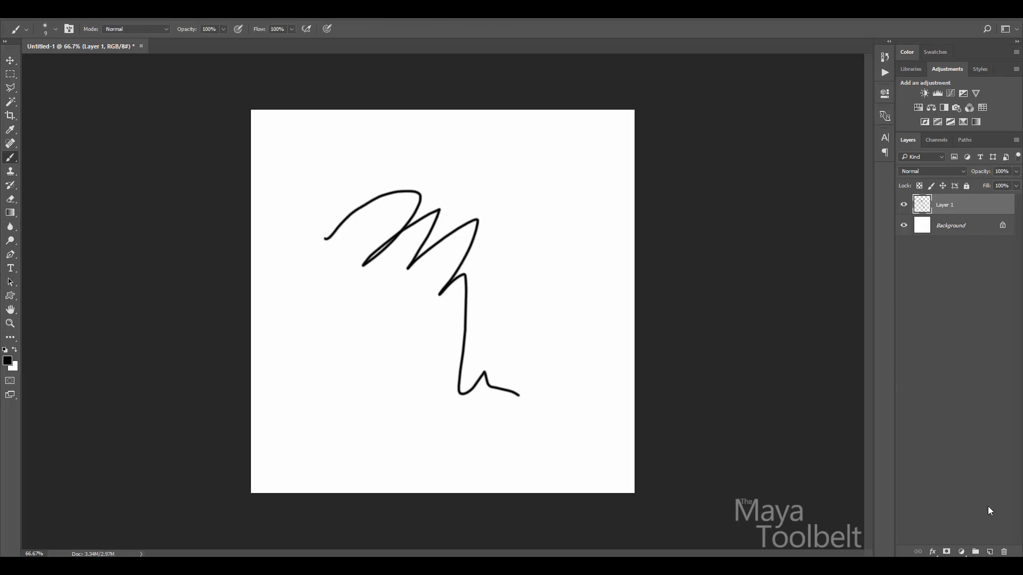
Add Layer 2 and paint a red (ff0000) zigzag on it.
click(989, 552)
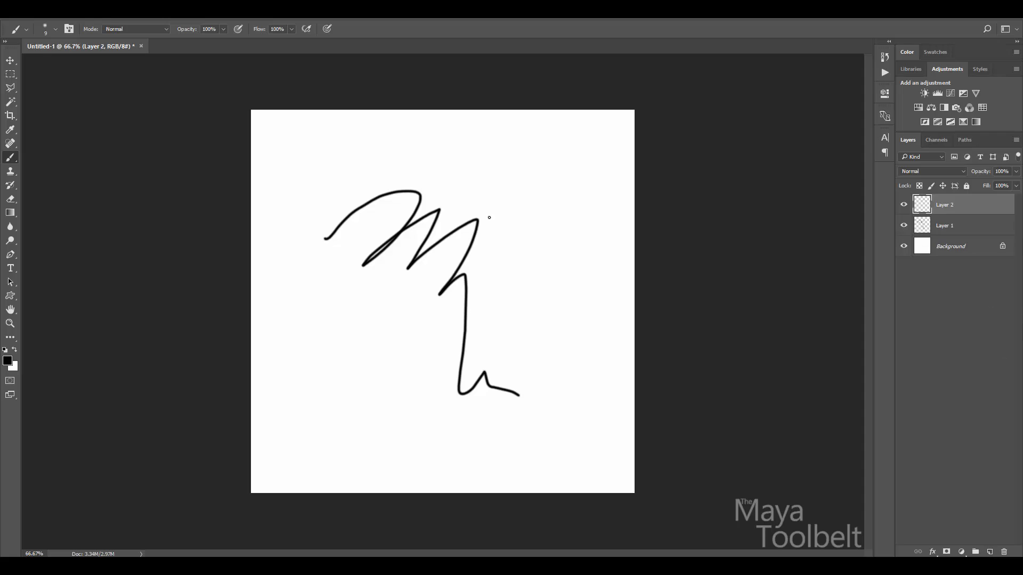
click(8, 361)
text(ff0000)
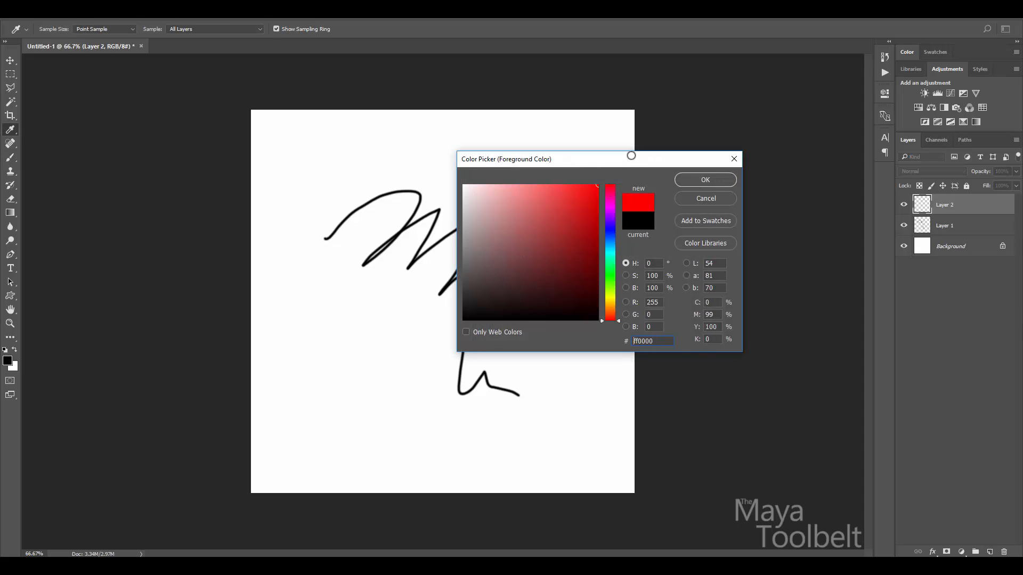
click(711, 183)
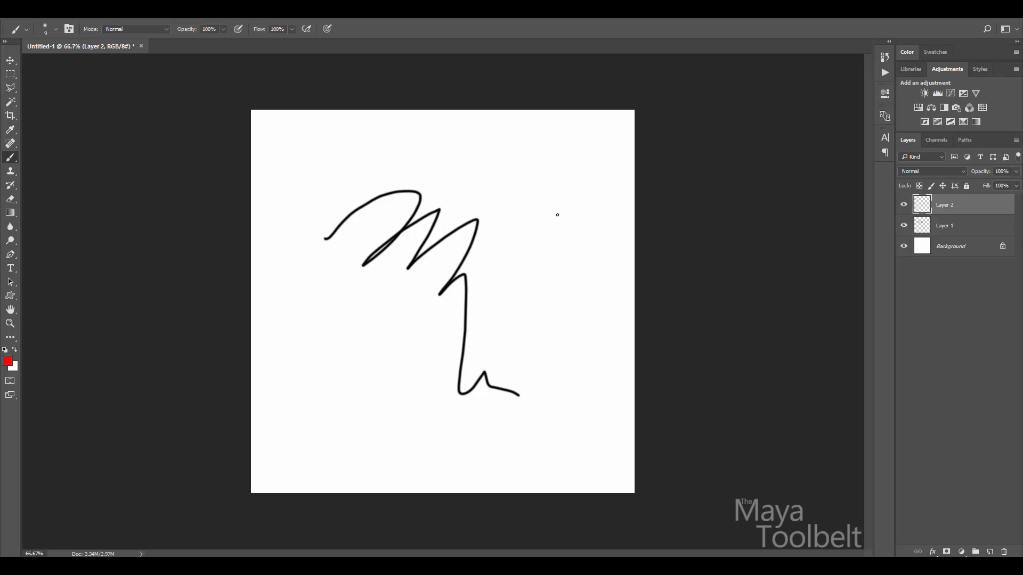
mouse_move(565, 172)
mouse_down()
mouse_move(499, 262)
mouse_move(389, 231)
mouse_move(337, 379)
mouse_up()
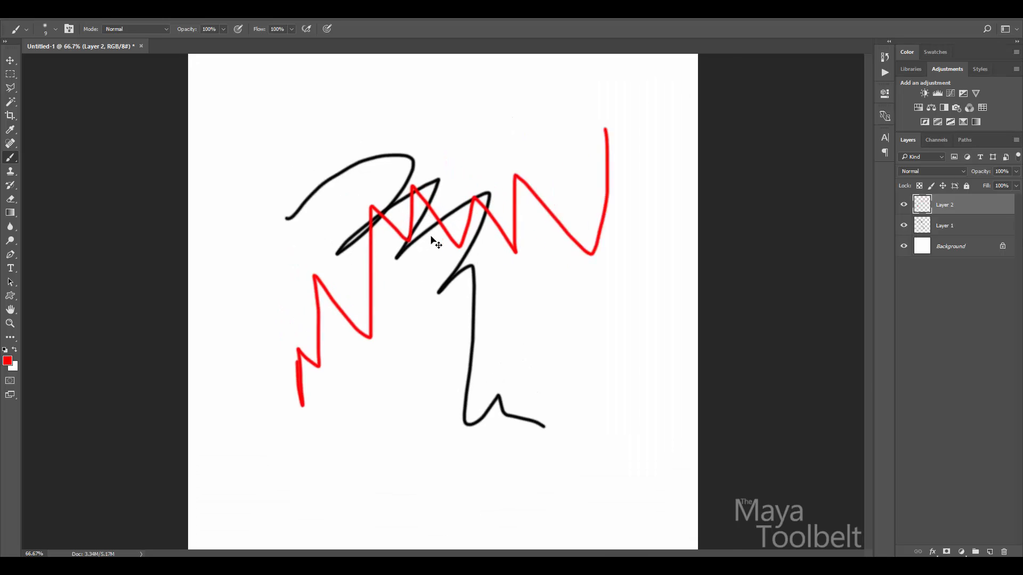
key(ctrl+plus)
key(ctrl+plus)
key(ctrl+plus)
drag(536, 153, 555, 366)
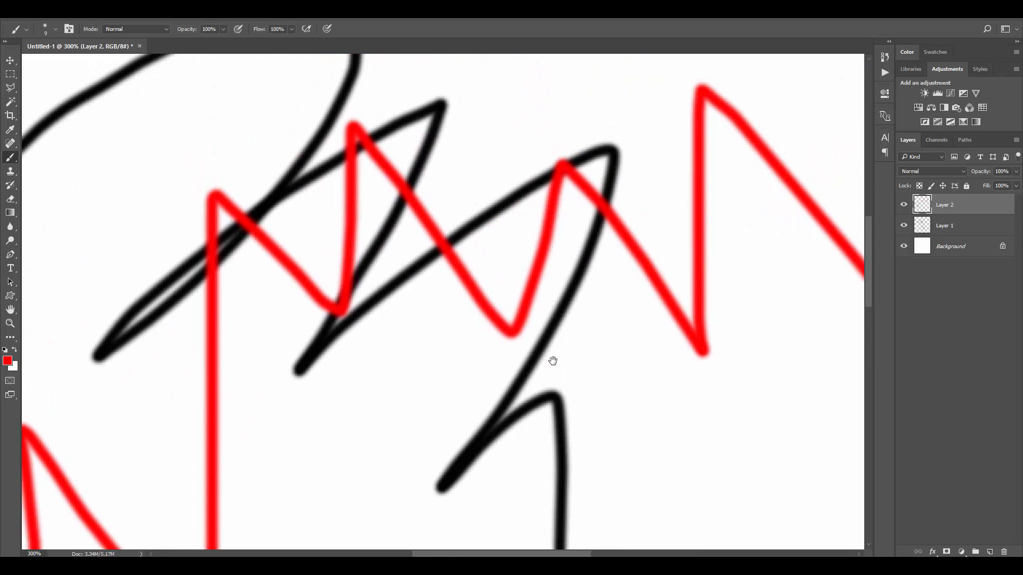
key(ctrl+minus)
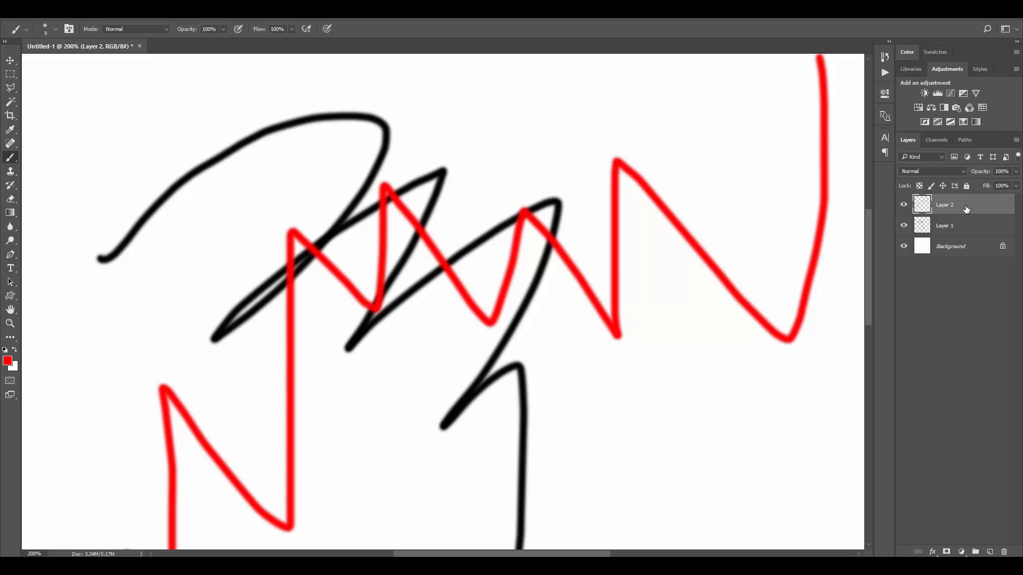
Reorder the layers so the red strokes sit on top, with Layer 2 active.
drag(966, 207, 961, 232)
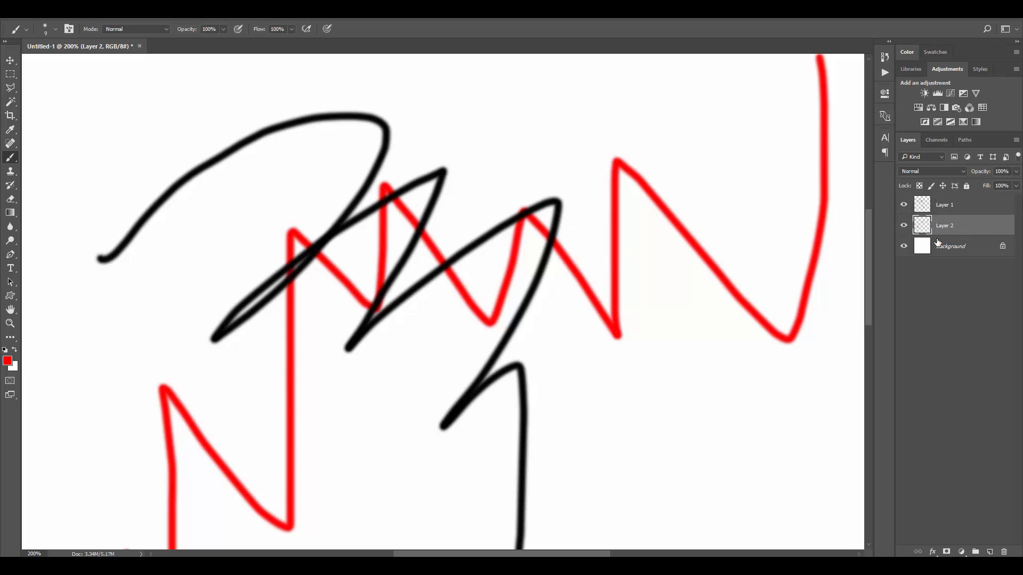
drag(954, 220, 953, 229)
drag(958, 205, 953, 232)
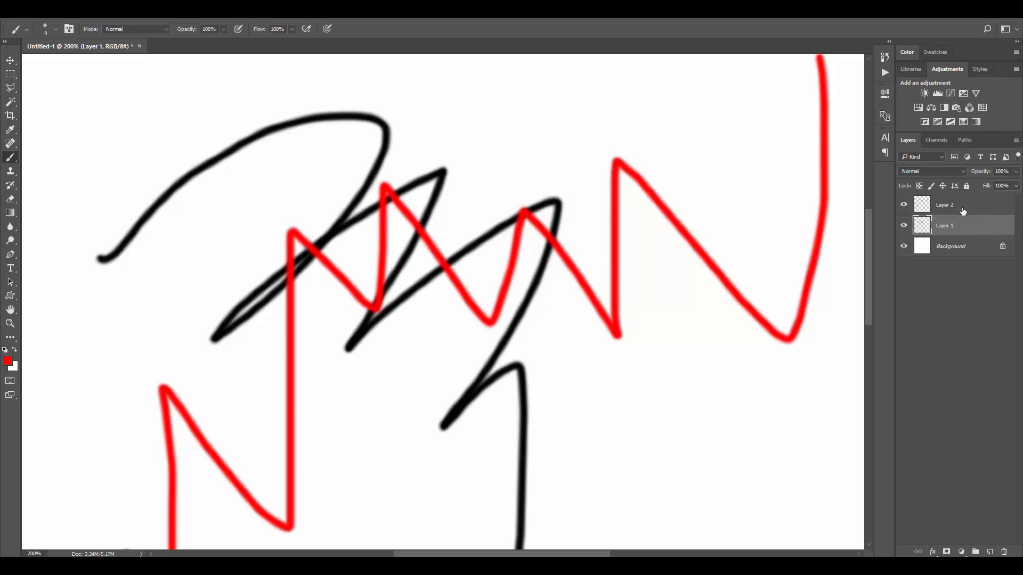
click(963, 211)
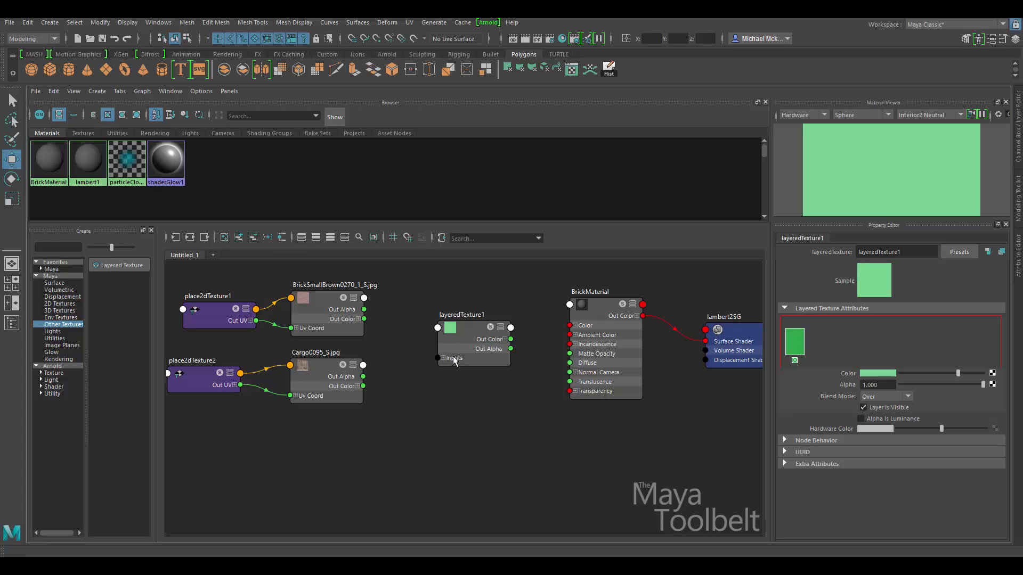
Add four extra layers to layeredTexture1, giving it five layers.
click(451, 341)
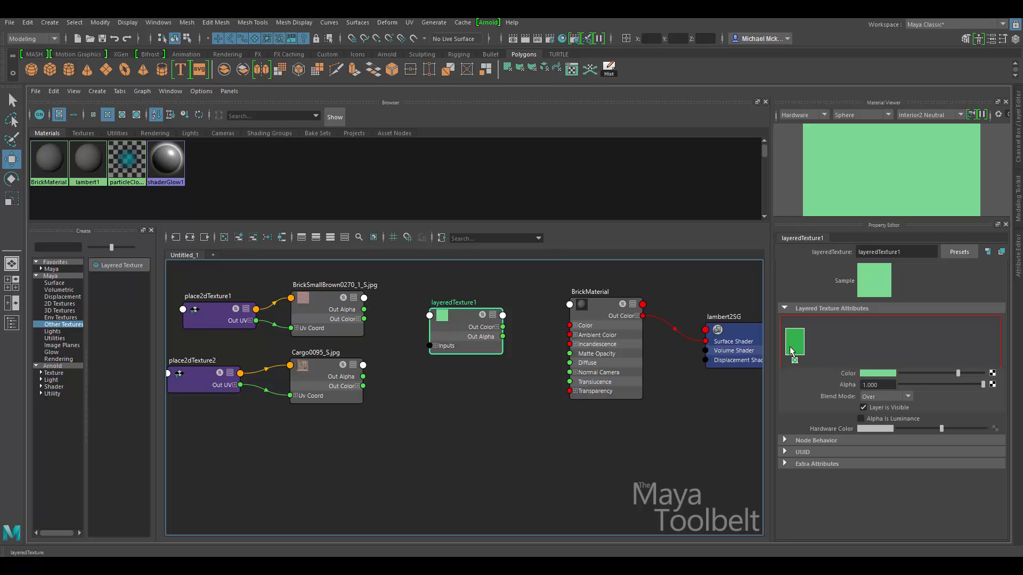
click(835, 344)
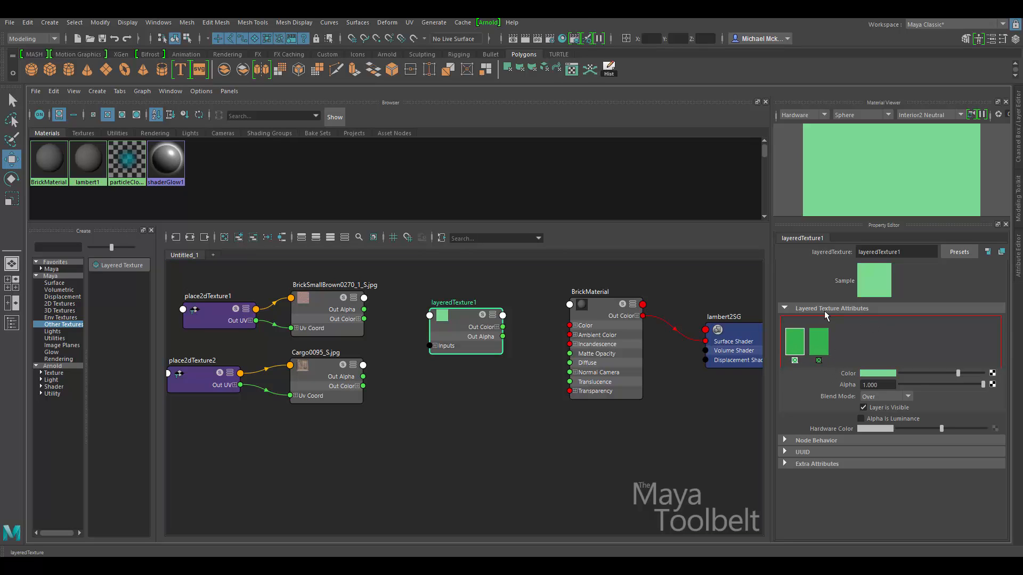
click(853, 338)
click(955, 335)
click(941, 339)
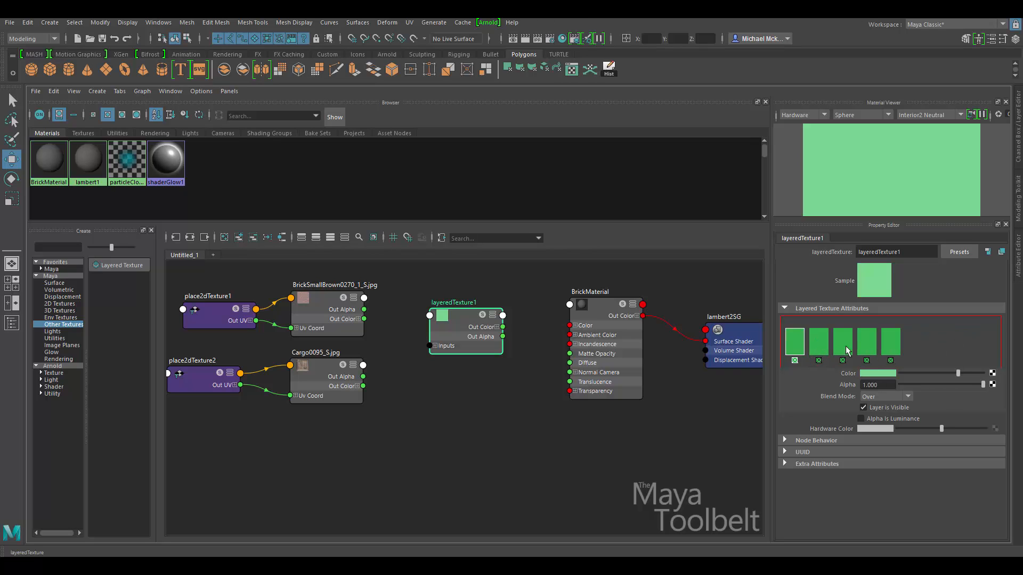
Reselect layeredTexture1 and delete the four extra layers, leaving just one.
drag(314, 301, 316, 294)
mouse_move(317, 390)
mouse_down()
mouse_move(329, 386)
mouse_move(313, 388)
mouse_up()
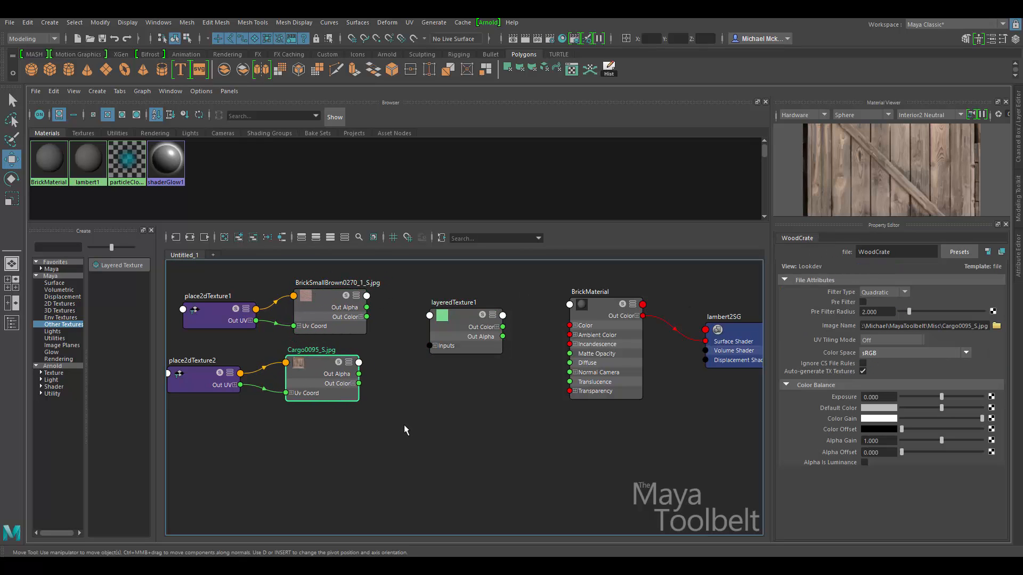
shift+drag(456, 308, 450, 307)
click(457, 309)
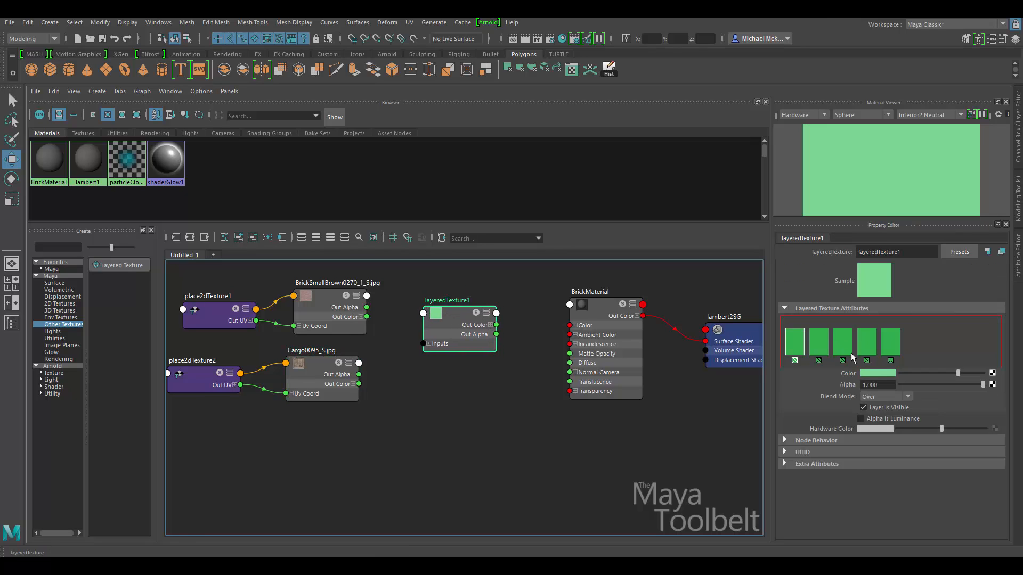
click(890, 360)
click(867, 360)
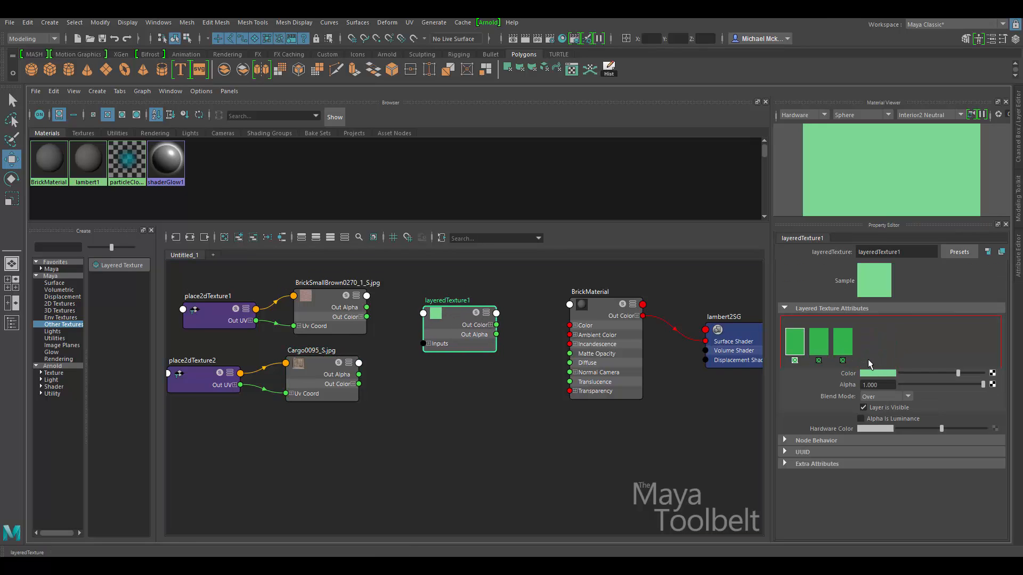
click(843, 362)
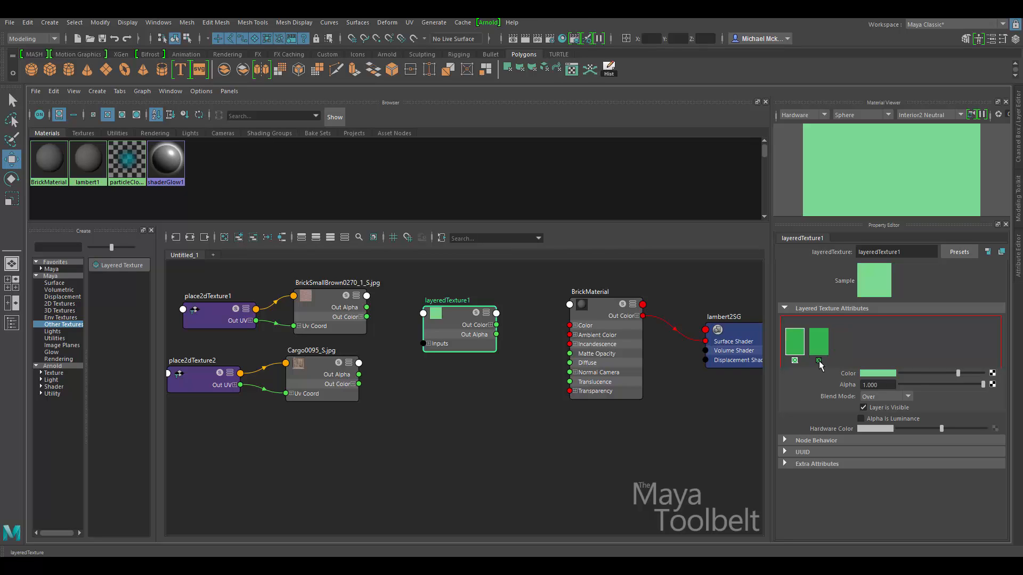
click(819, 361)
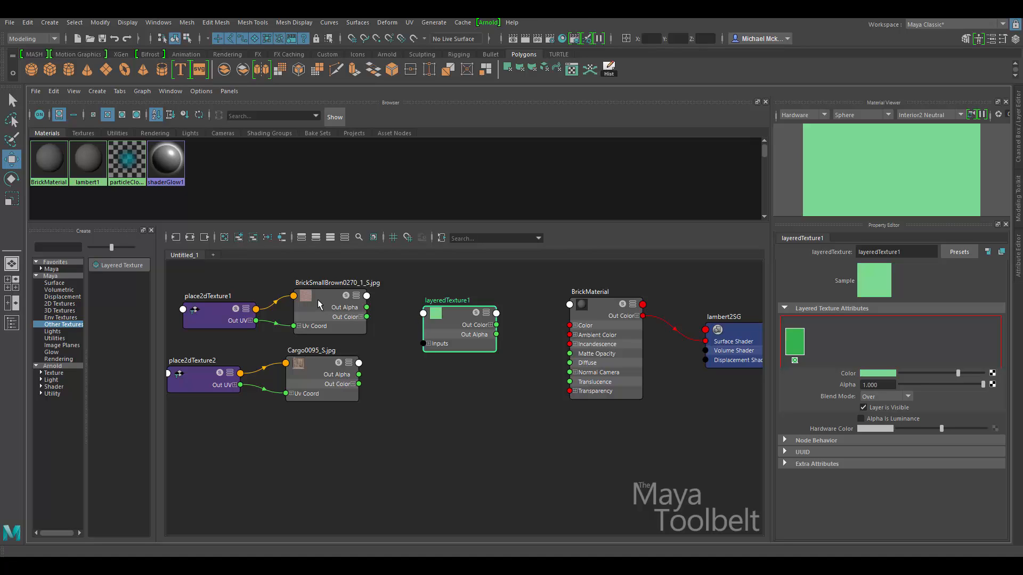
Plug the brick image into layeredTexture1's first-layer Color and wire layeredTexture1 into BrickMaterial's Color.
middle_drag(319, 302, 346, 318)
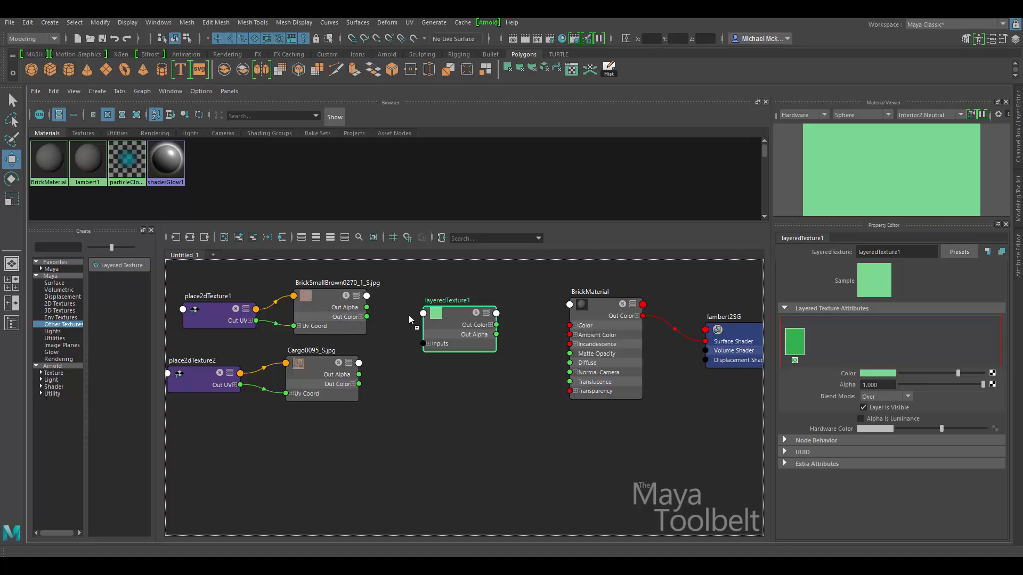
middle_drag(621, 341, 917, 373)
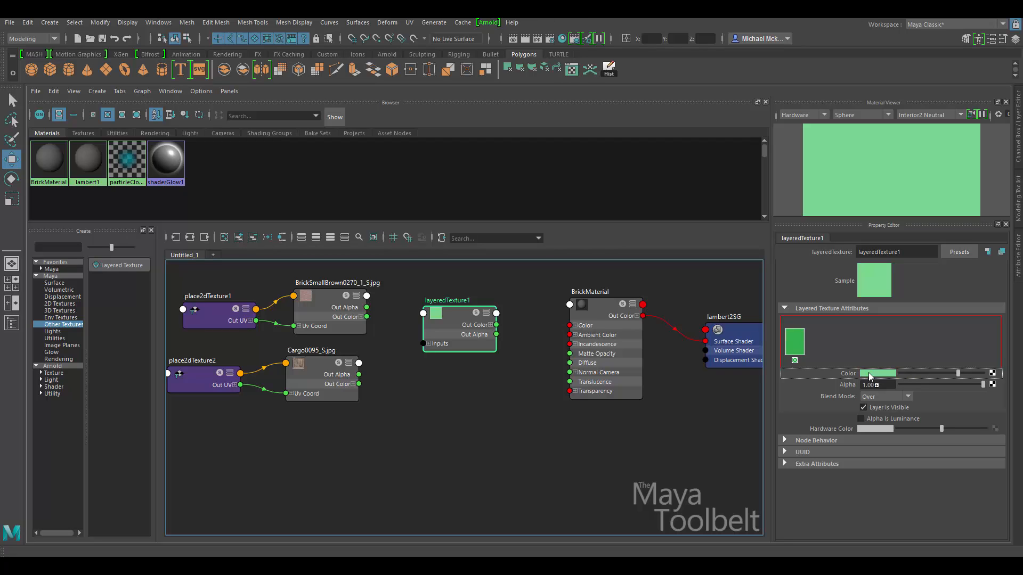
mouse_move(870, 376)
middle_down()
mouse_move(829, 373)
mouse_move(875, 371)
middle_up()
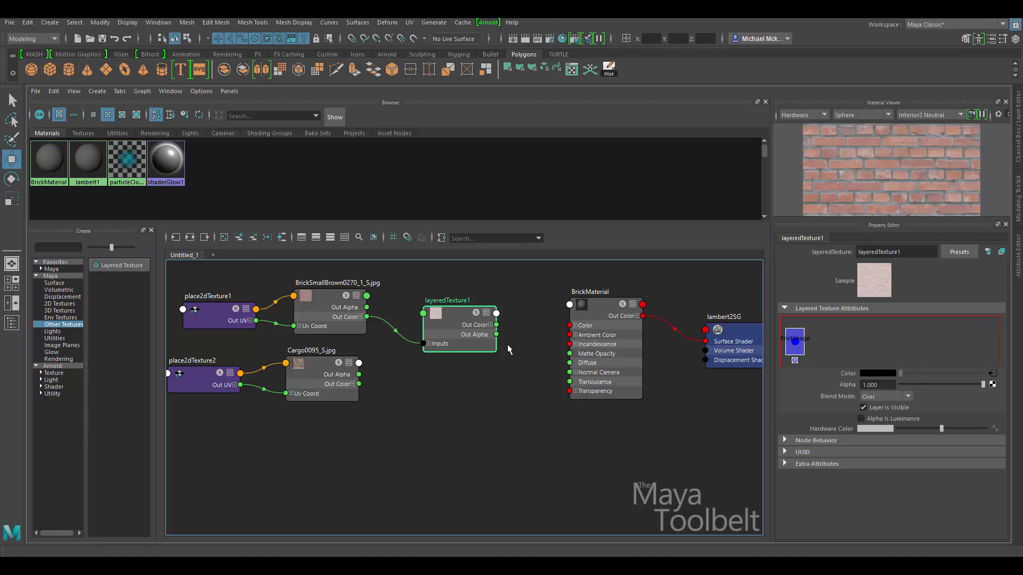
drag(496, 325, 570, 326)
click(584, 308)
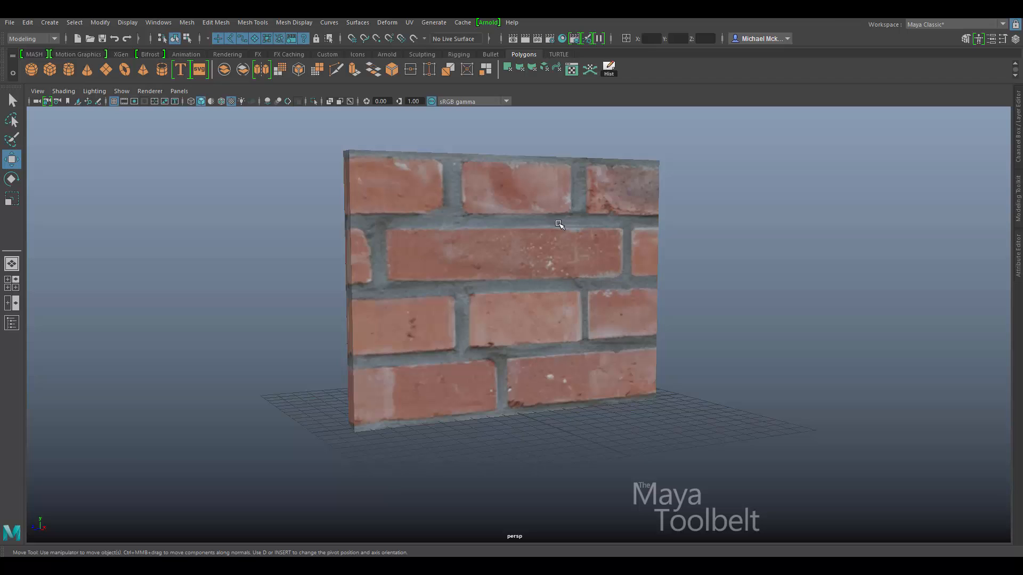
Orbit to confirm bricks on the wall, then reposition the brick image, layeredTexture1 and BrickMaterial nodes.
alt+drag(571, 316, 599, 305)
key(space)
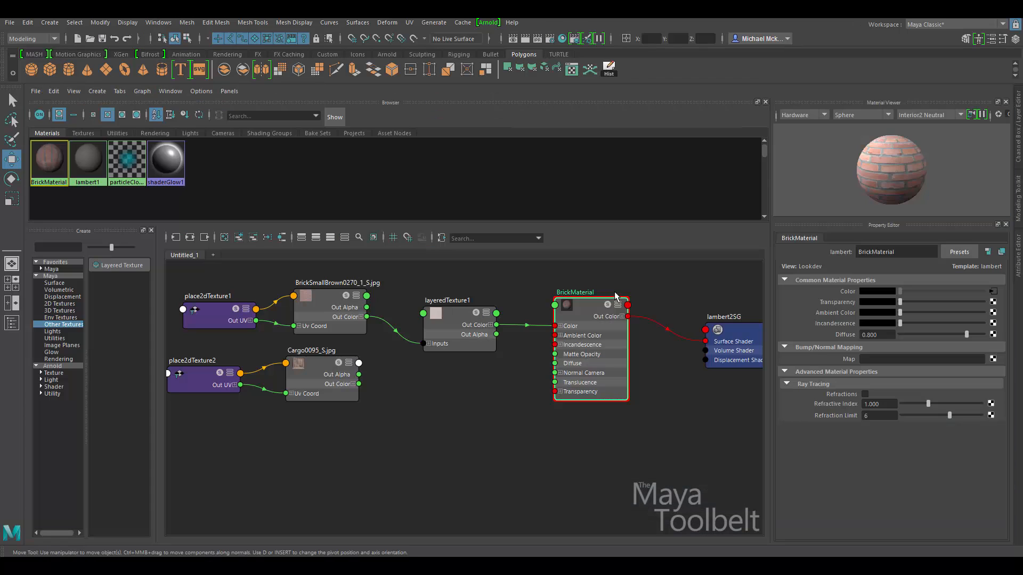
drag(458, 322, 469, 322)
drag(331, 304, 327, 306)
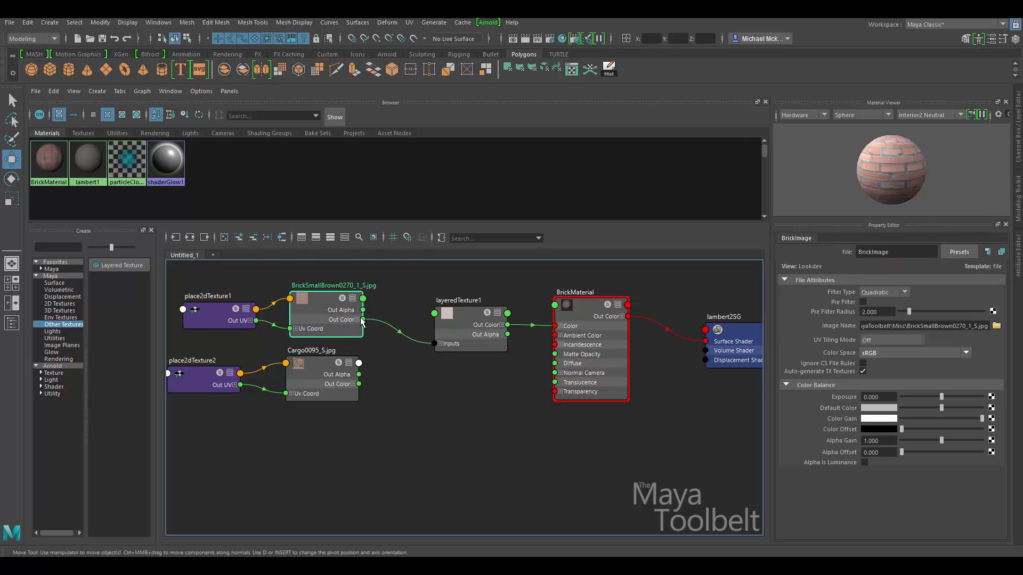
mouse_move(344, 320)
mouse_down()
mouse_move(326, 296)
mouse_move(339, 314)
mouse_up()
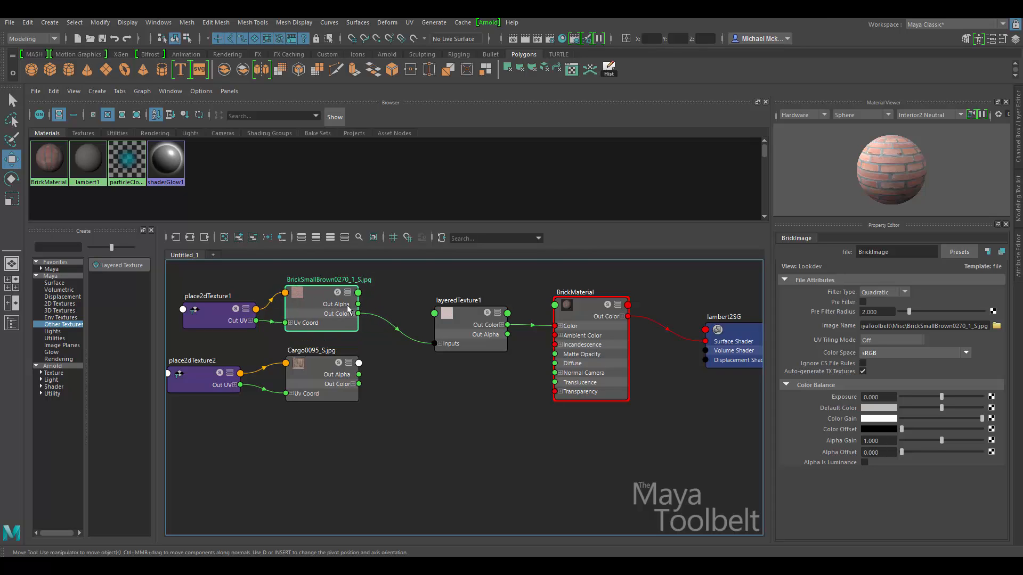
click(447, 334)
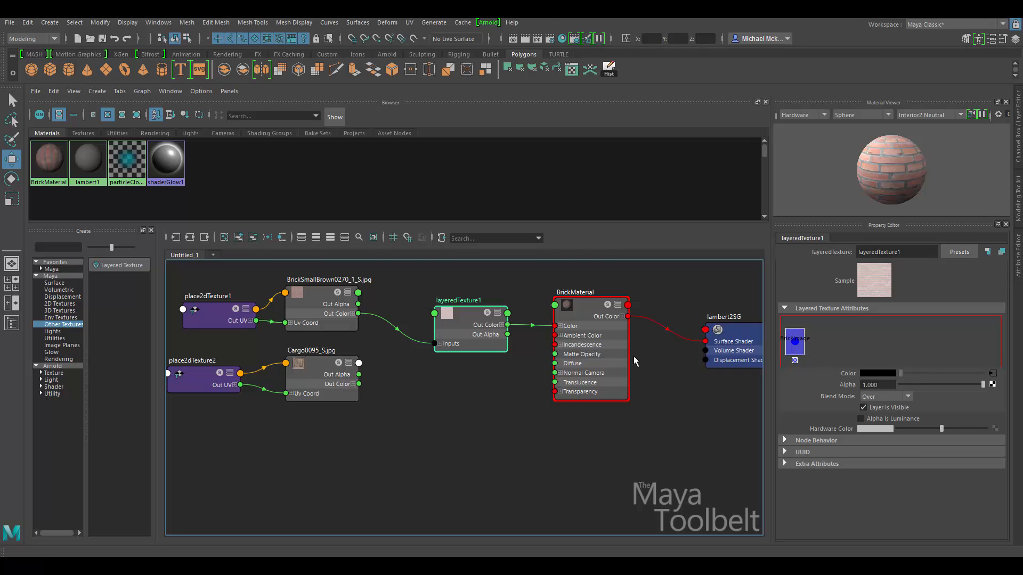
drag(485, 334, 478, 333)
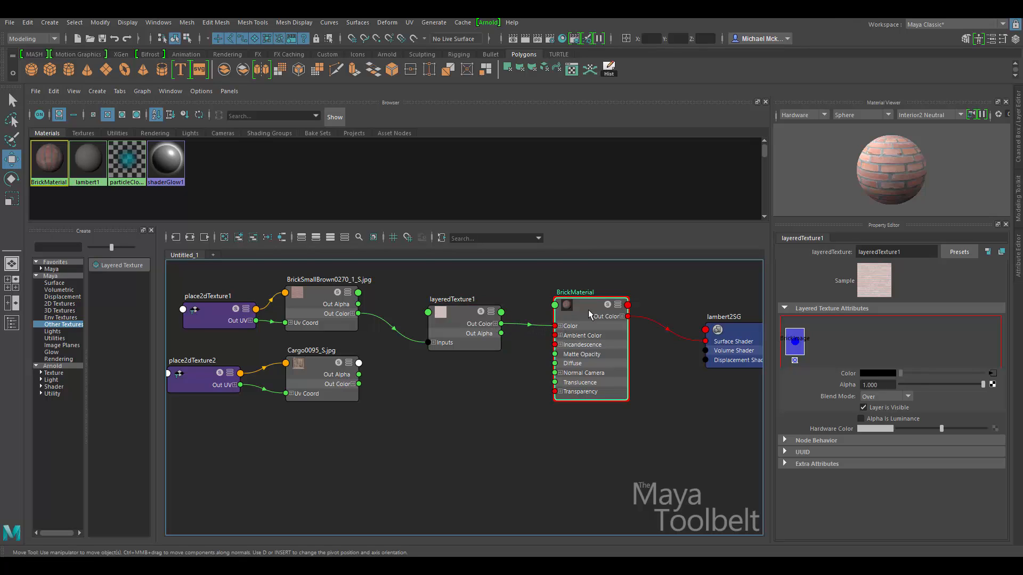
drag(588, 309, 600, 307)
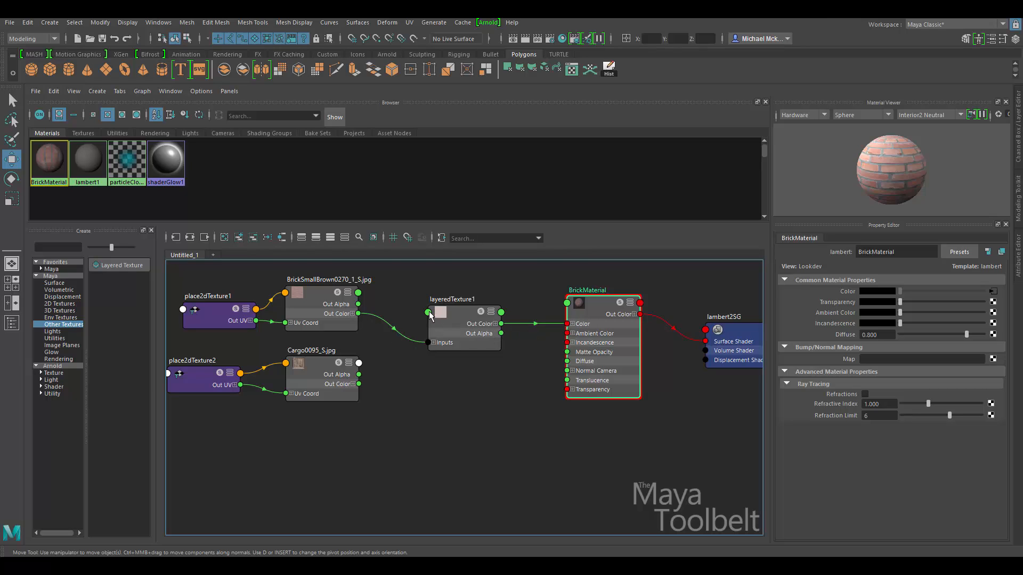
Add a second layer to layeredTexture1 and make a first attempt at dropping a texture on it.
click(465, 315)
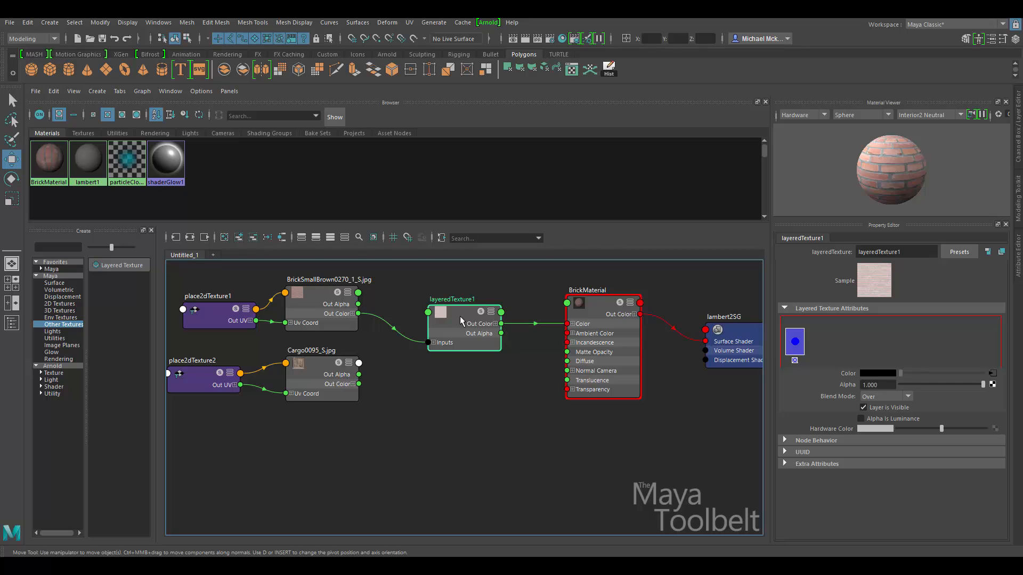
click(841, 345)
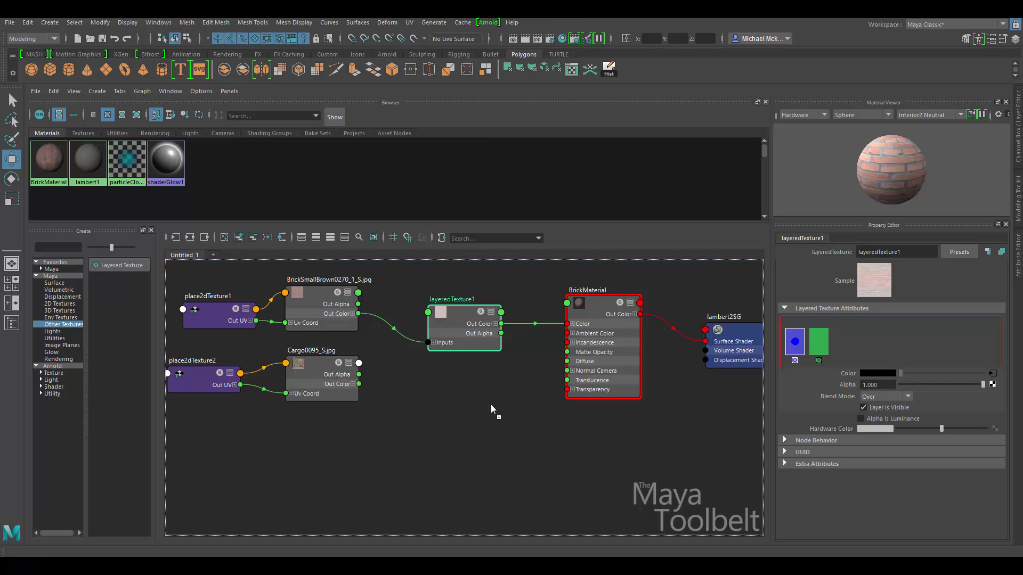
middle_drag(561, 423, 849, 374)
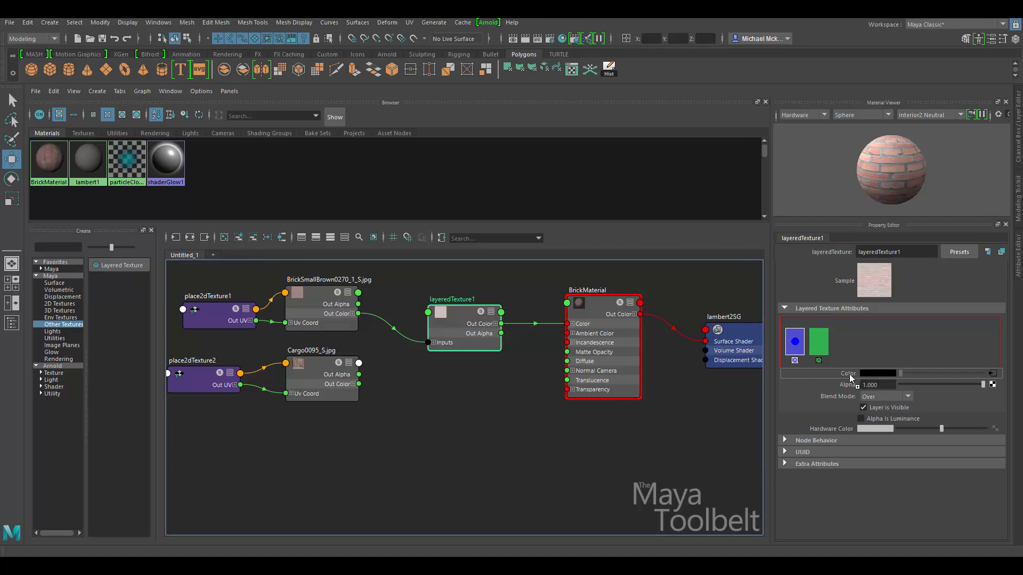
middle_drag(849, 374, 809, 344)
Select the new green layer and connect the Cargo0095_S.jpg crate texture to its Color.
click(318, 295)
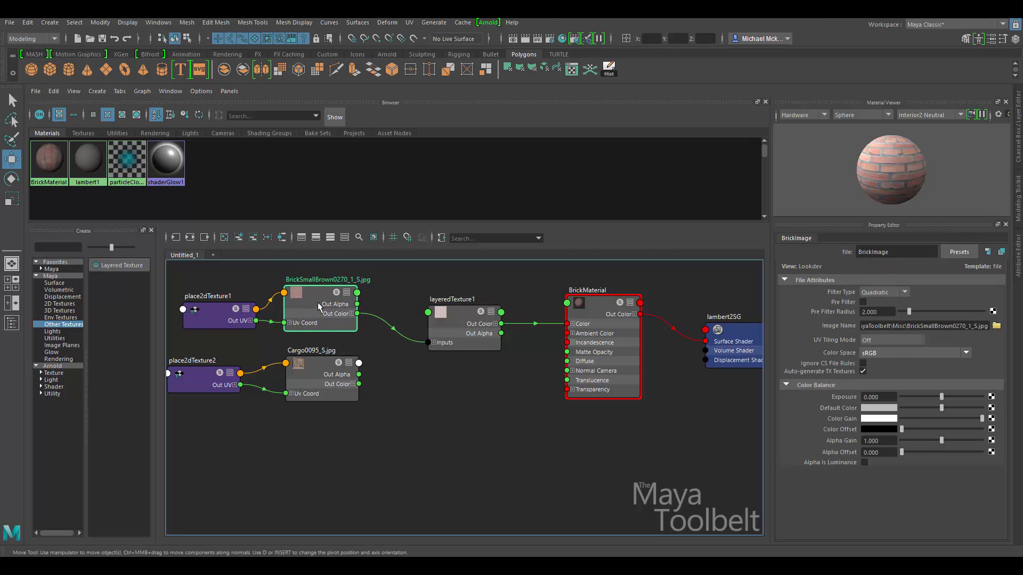
click(443, 325)
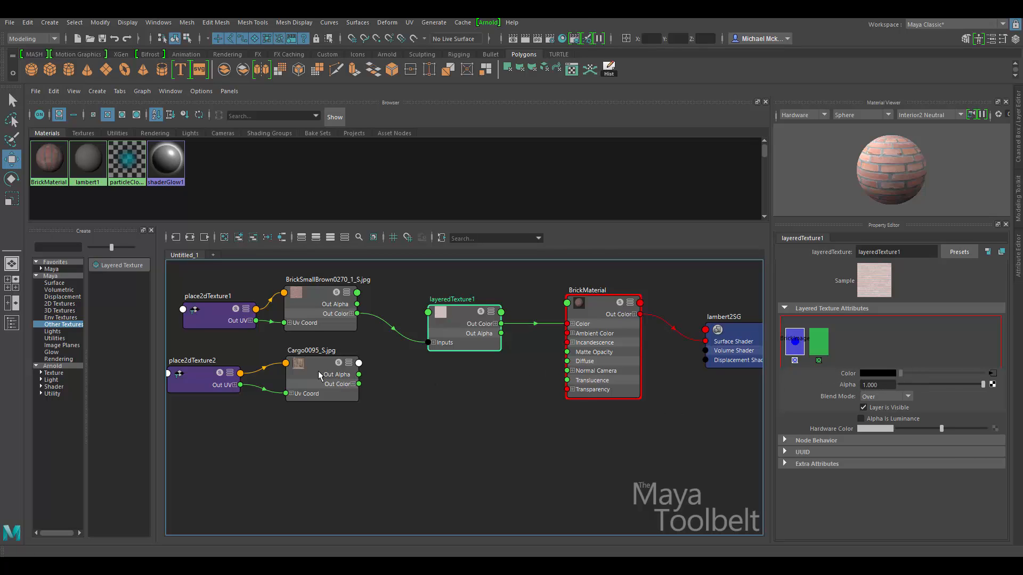
click(822, 343)
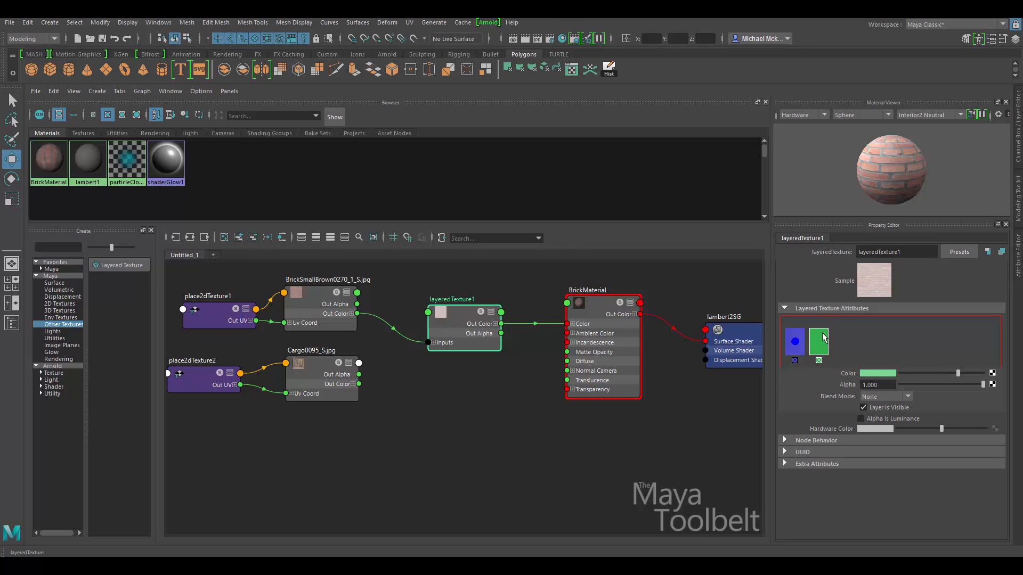
middle_drag(322, 375, 329, 376)
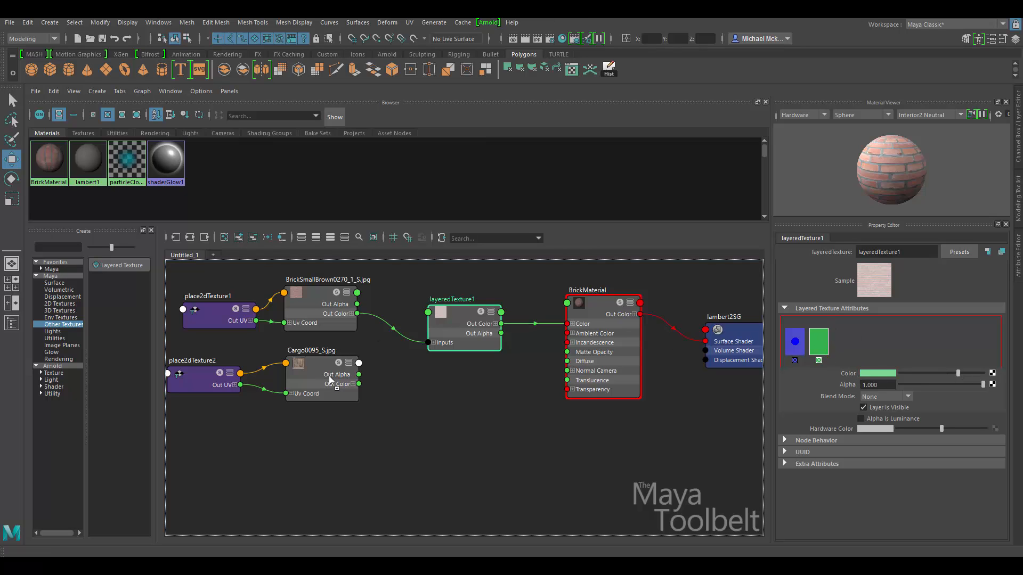
middle_drag(589, 383, 849, 375)
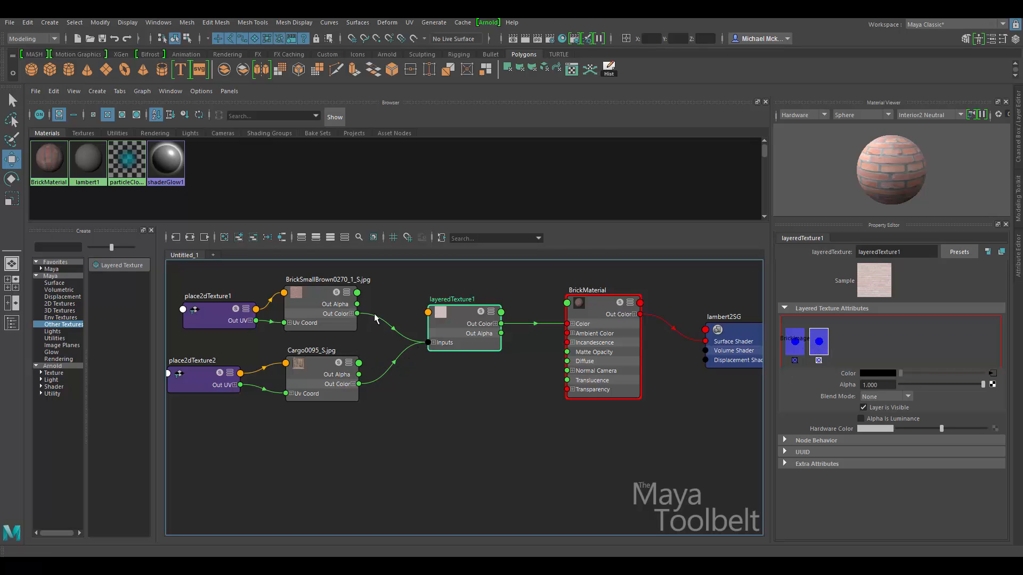
Inspect layeredTexture1's Inputs[0] and Inputs[1], then nudge layeredTexture1 and BrickMaterial into place.
click(433, 342)
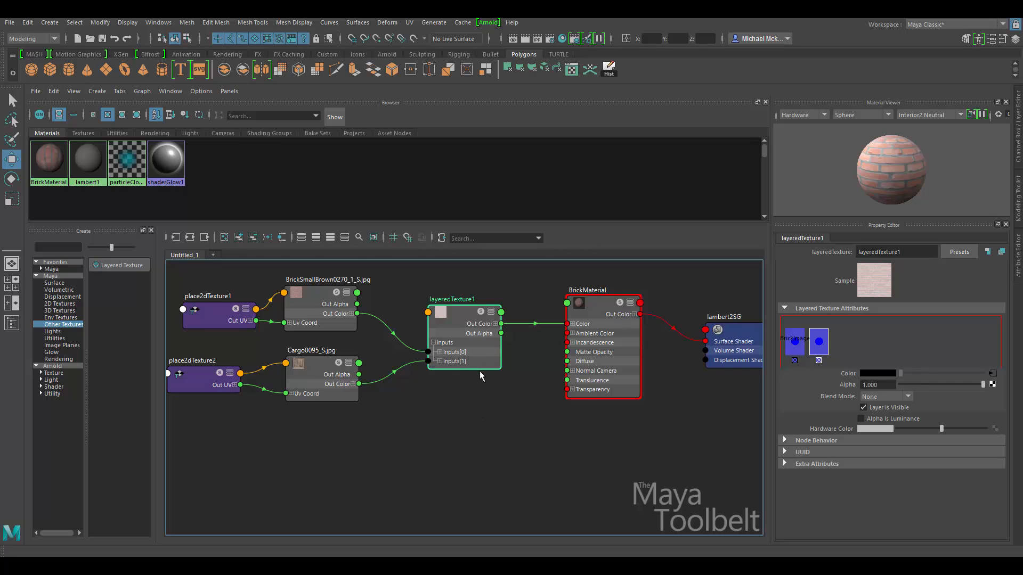
click(440, 361)
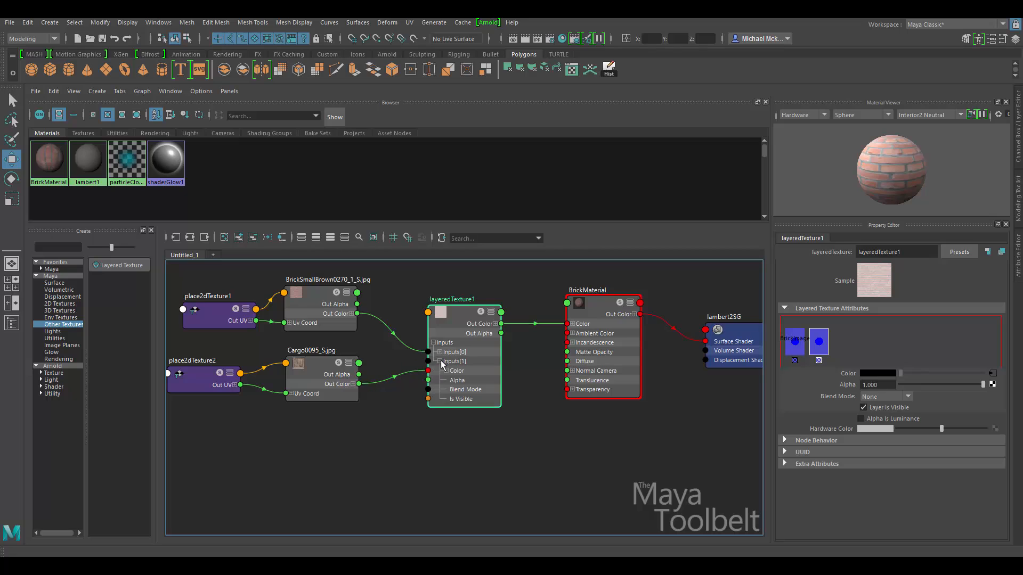
click(440, 361)
click(440, 352)
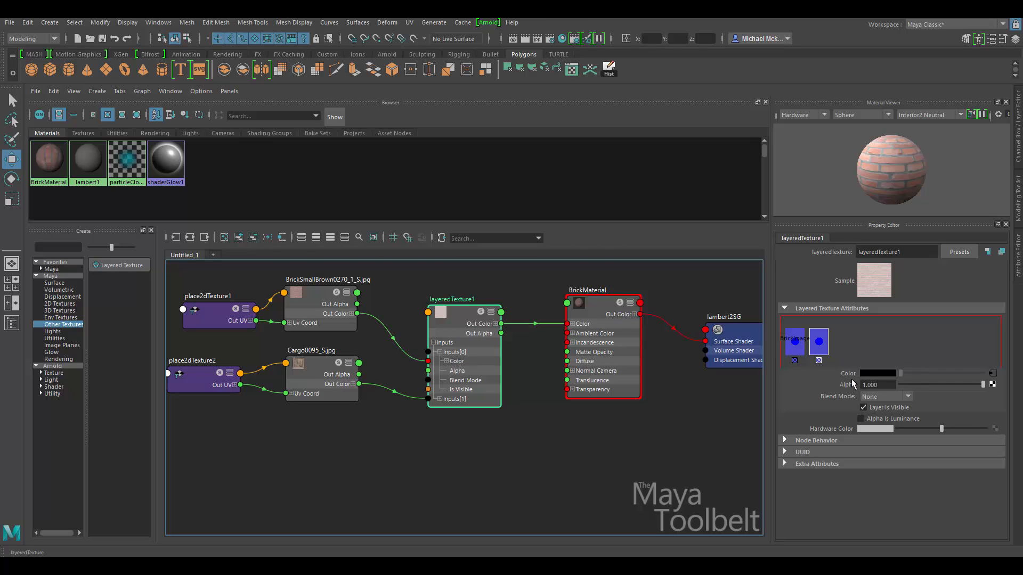
click(440, 353)
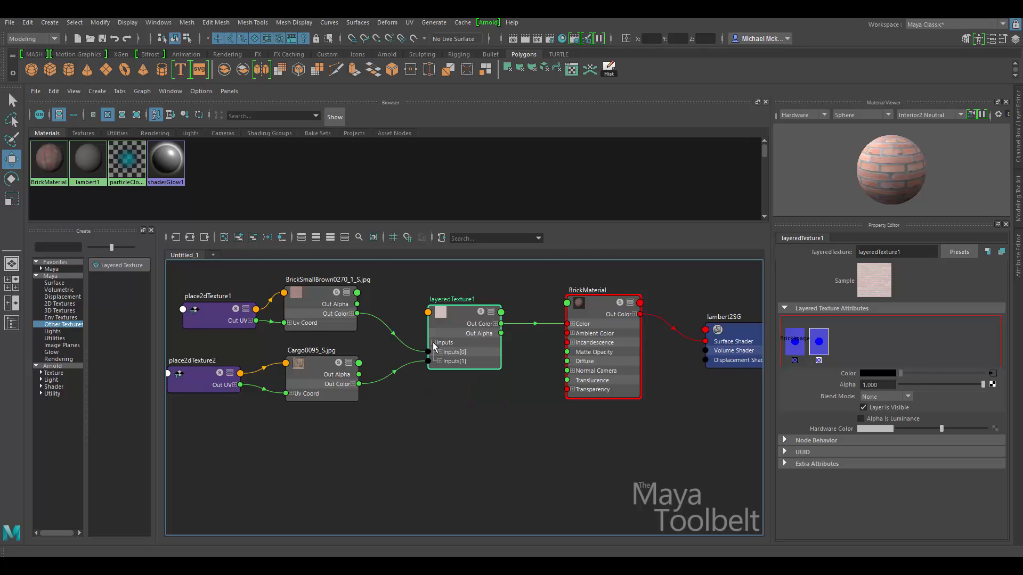
click(434, 342)
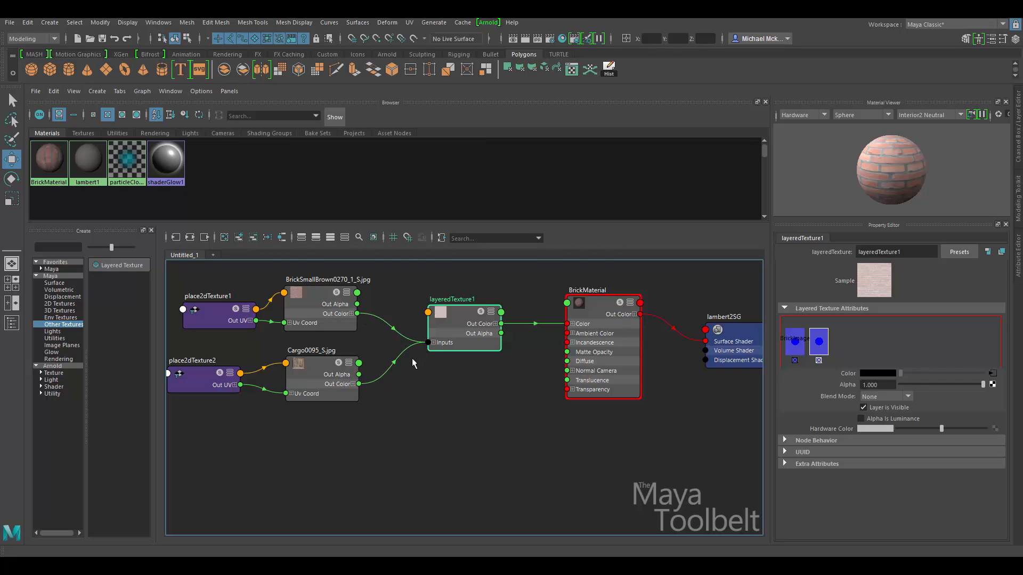
drag(466, 321, 461, 322)
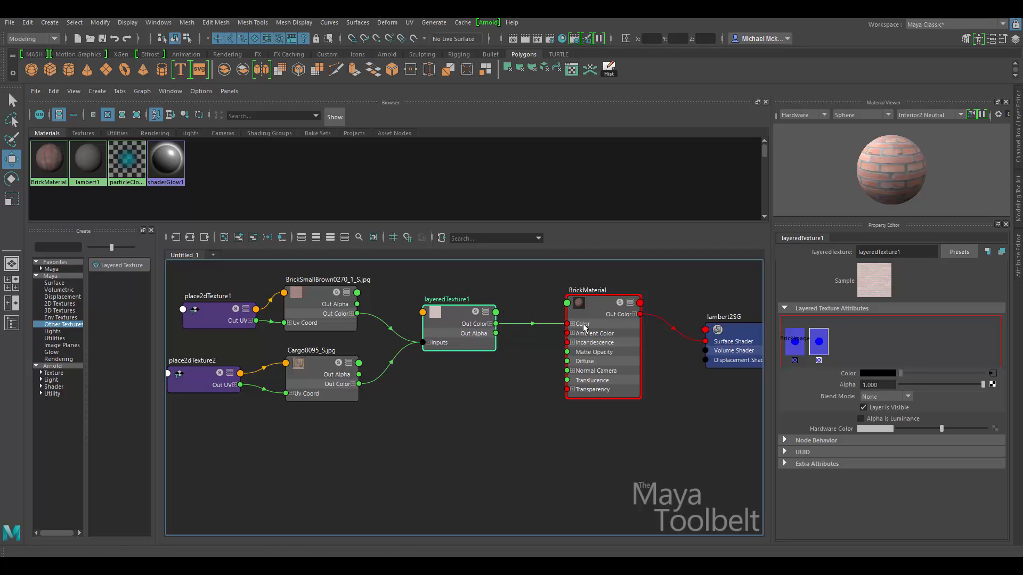
drag(600, 317, 610, 321)
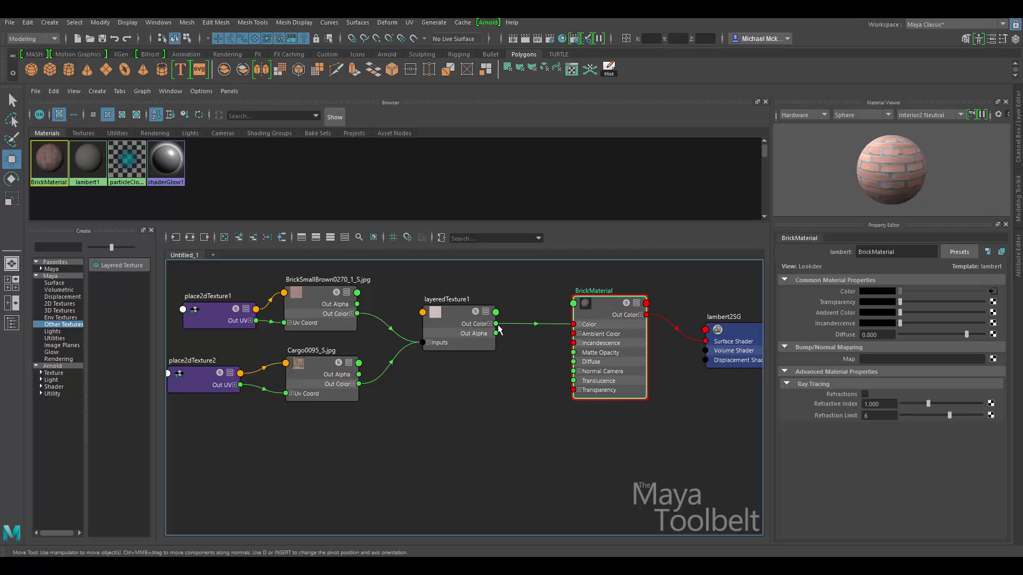
Adjust the view of the brick wall and select layeredTexture1 to edit its layers.
drag(596, 321, 584, 319)
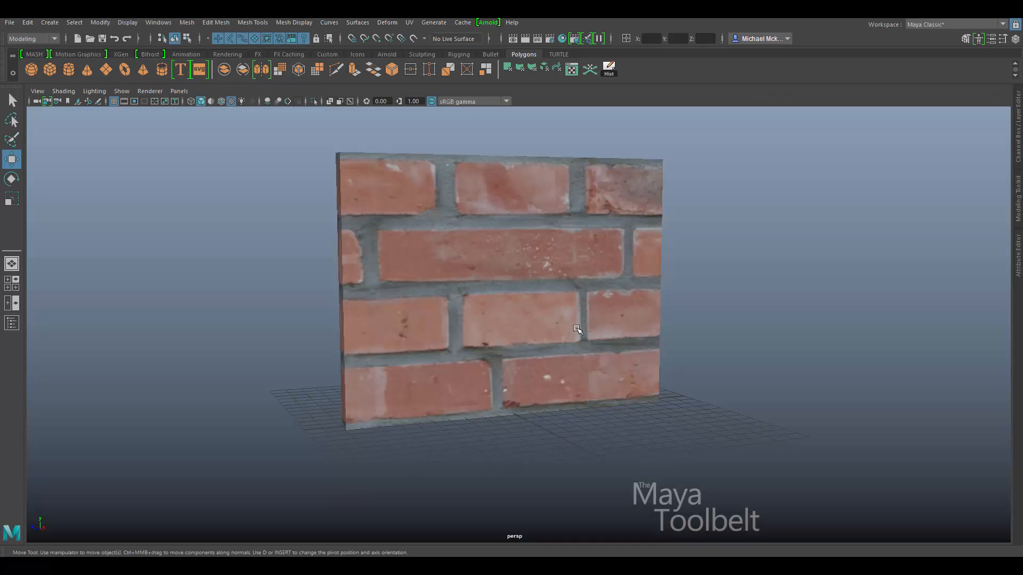
alt+drag(578, 320, 547, 322)
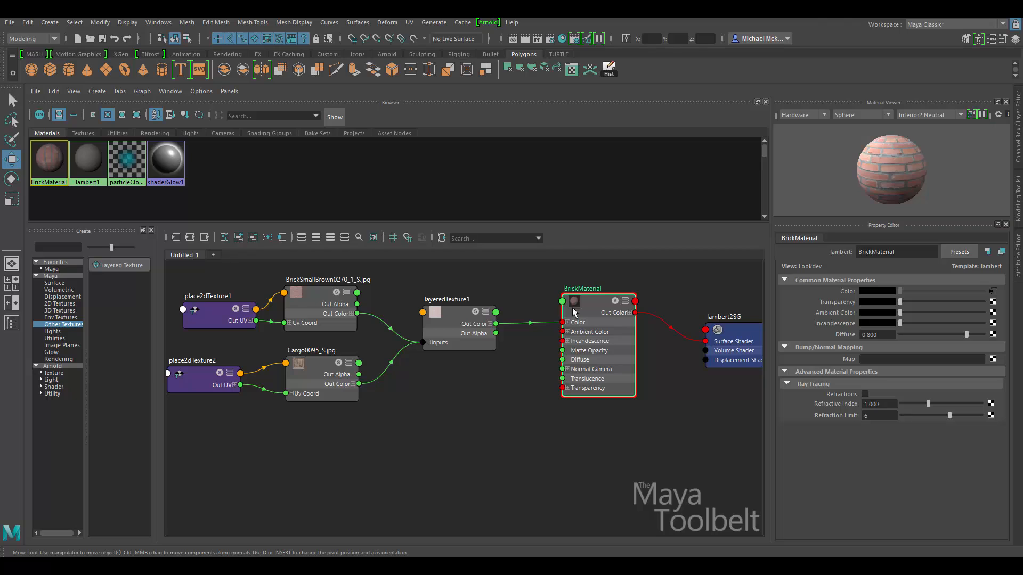
click(452, 314)
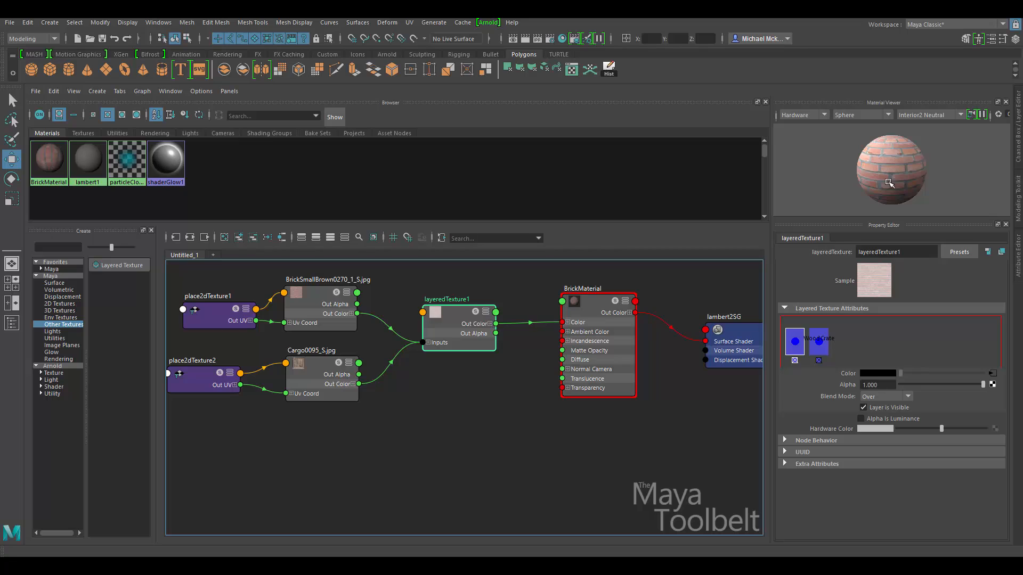
Switch between the brick and WoodCrate layer swatches to compare their Over and None blend modes.
click(819, 341)
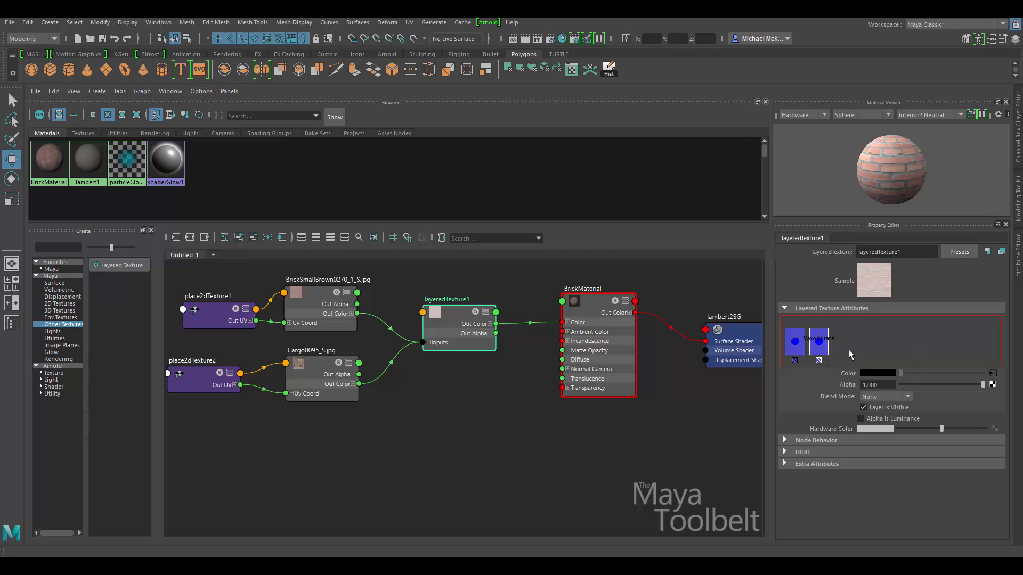
click(799, 340)
click(817, 339)
click(798, 342)
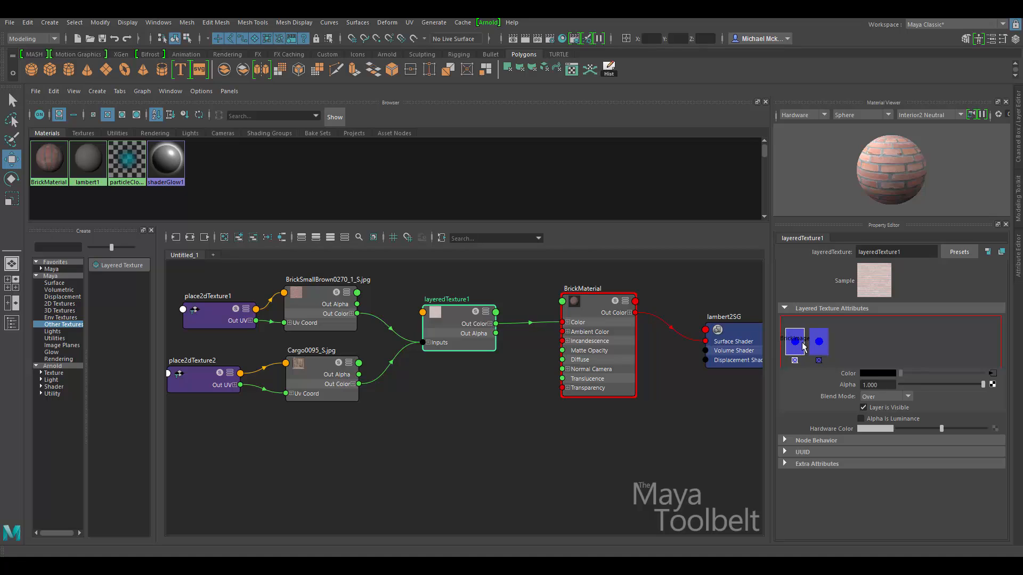
click(818, 340)
click(799, 342)
click(823, 346)
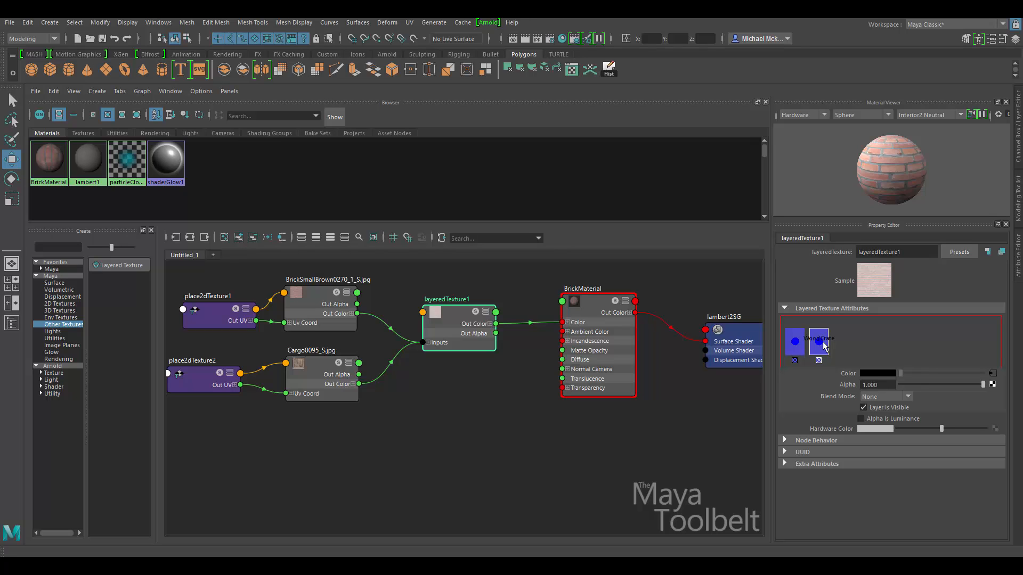
click(799, 346)
click(822, 339)
click(803, 339)
click(815, 339)
click(800, 342)
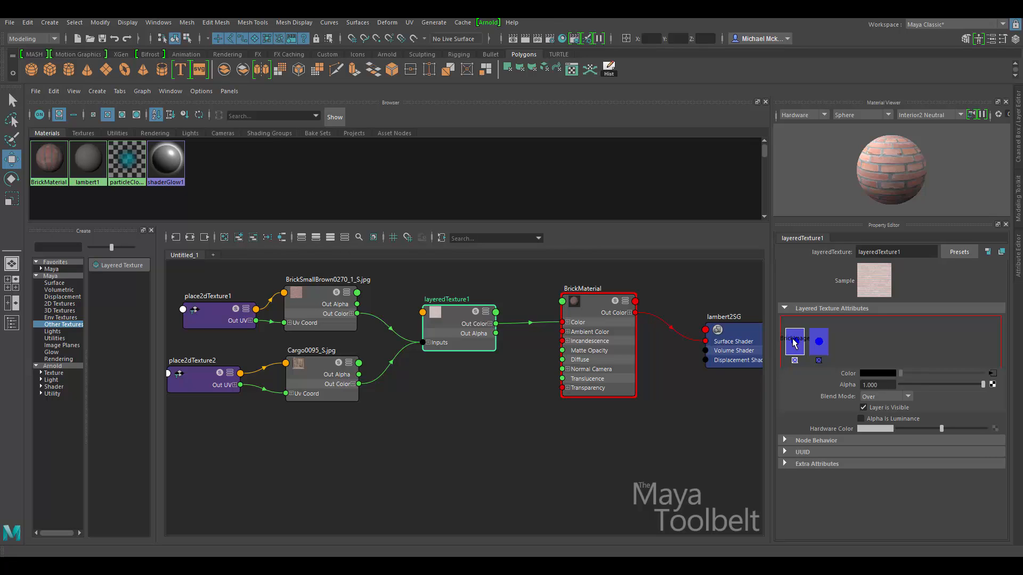
Move the brick layer below WoodCrate, check the wall, then put brick back on top.
drag(795, 343, 844, 340)
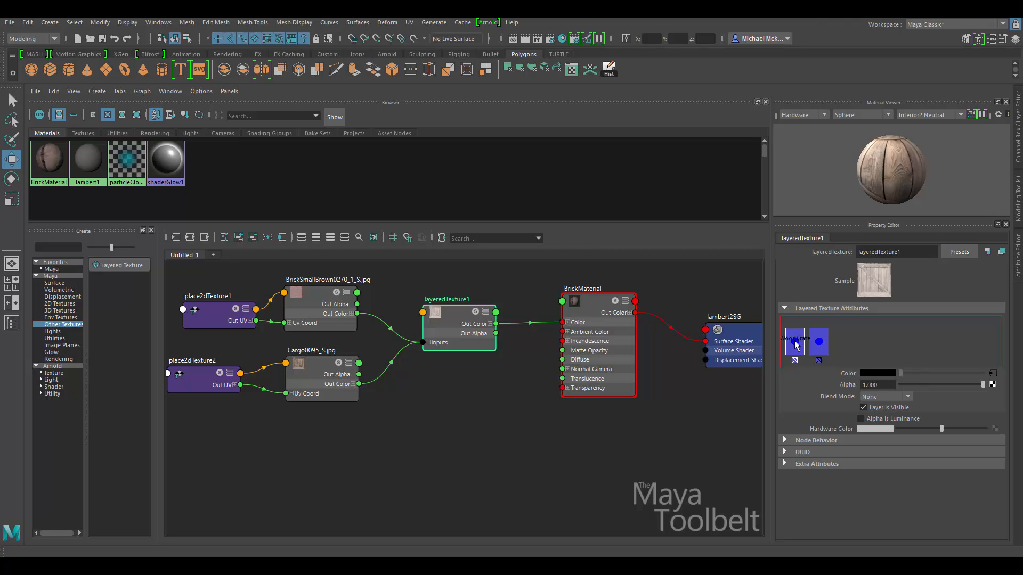
click(819, 346)
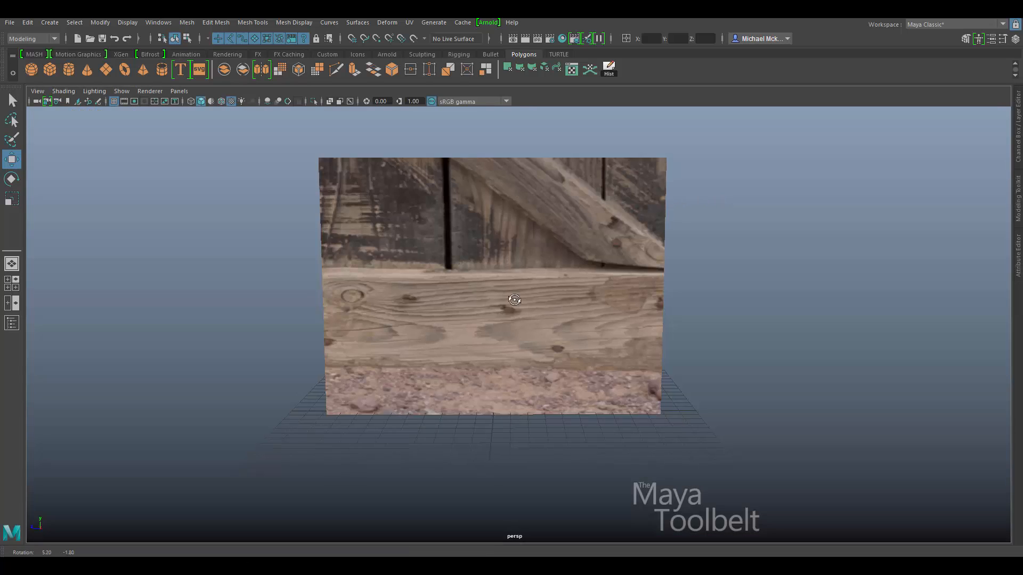
alt+drag(514, 300, 564, 319)
key(space)
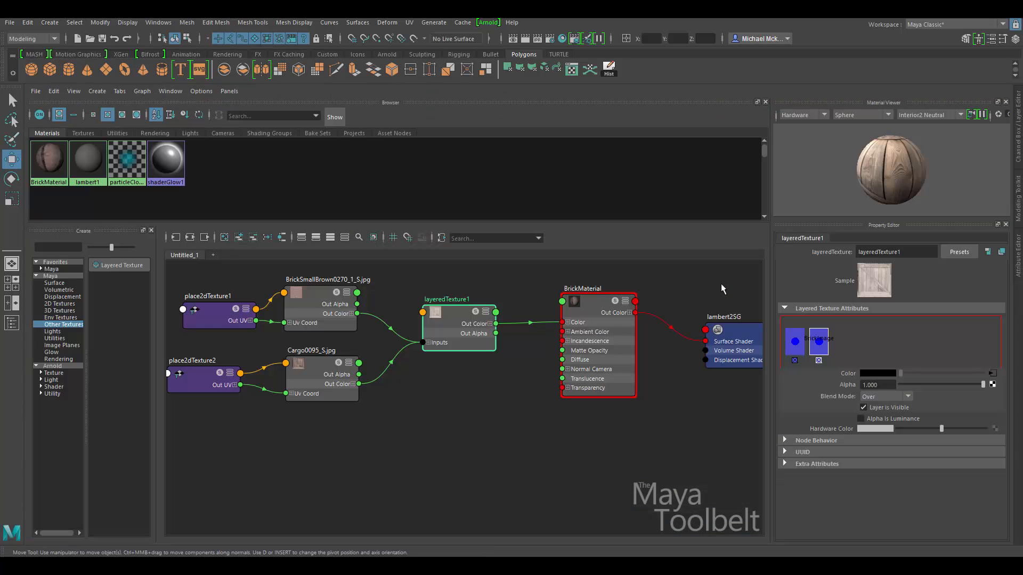
middle_drag(796, 346, 857, 348)
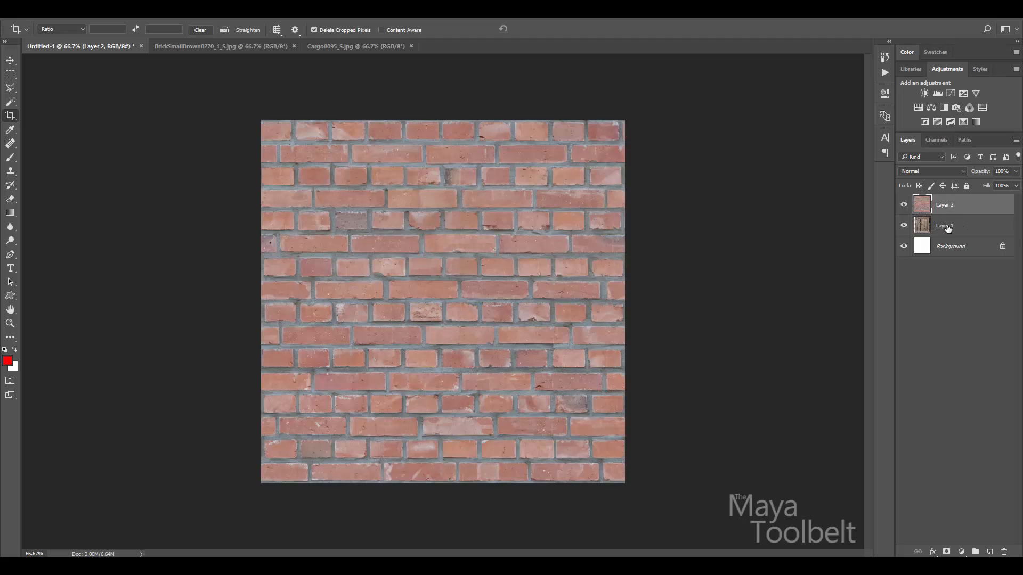
click(967, 227)
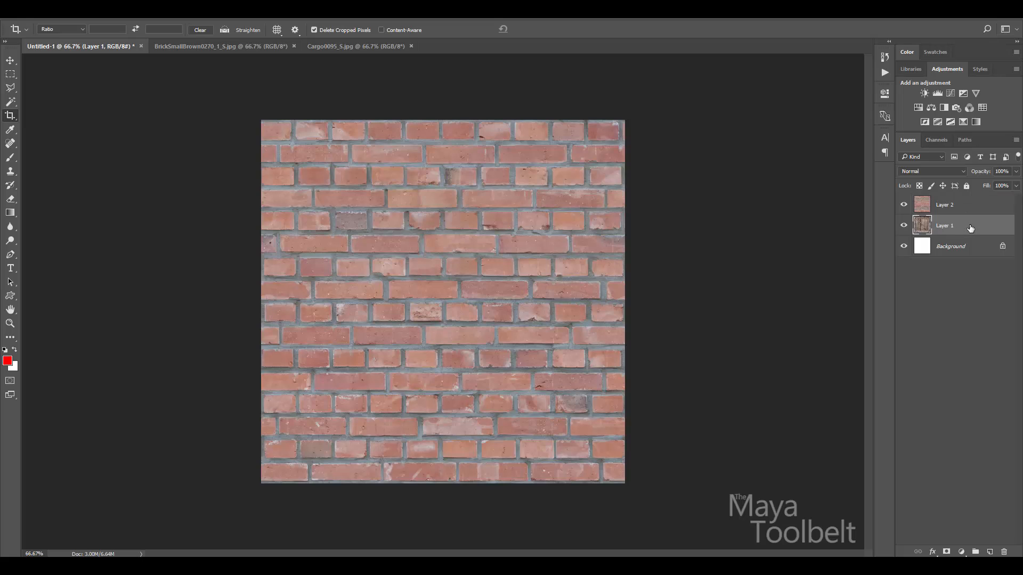
click(904, 206)
click(904, 205)
click(904, 205)
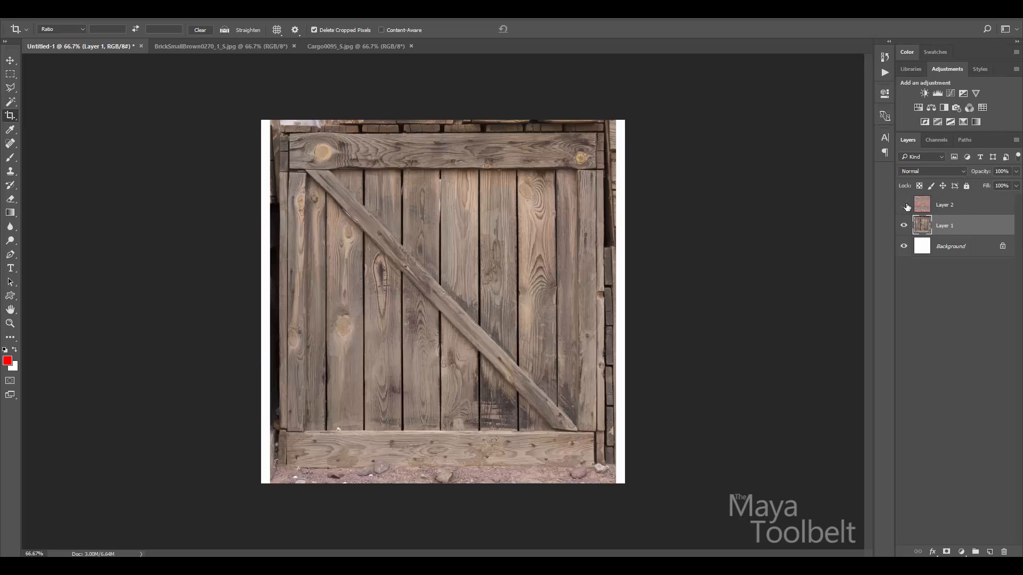
click(905, 206)
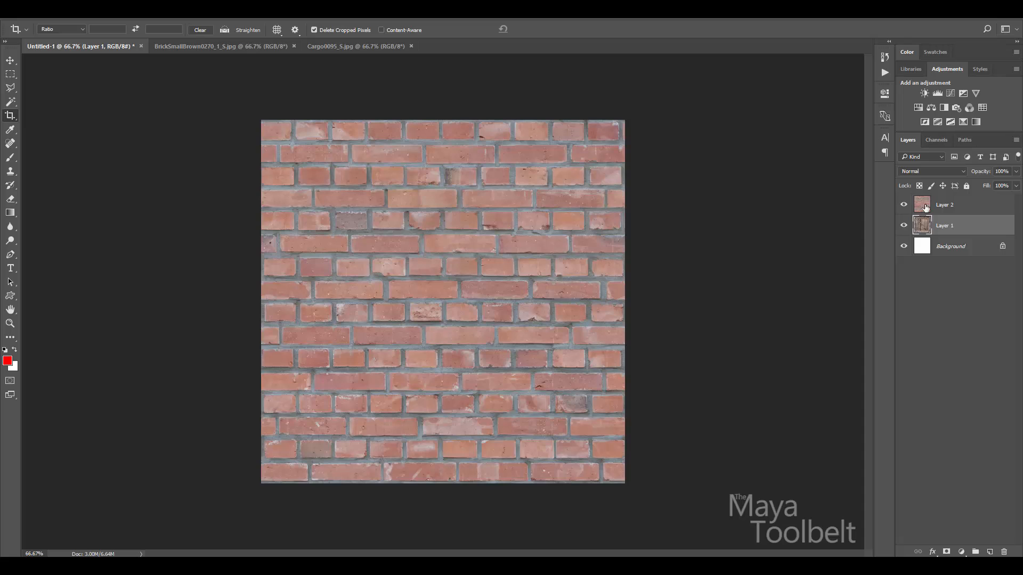
click(904, 205)
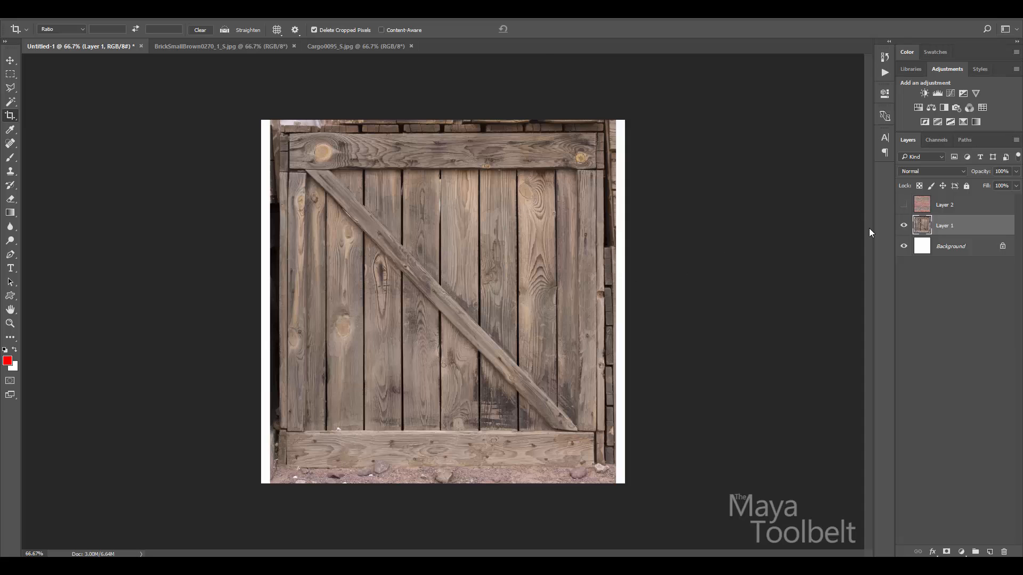
click(904, 206)
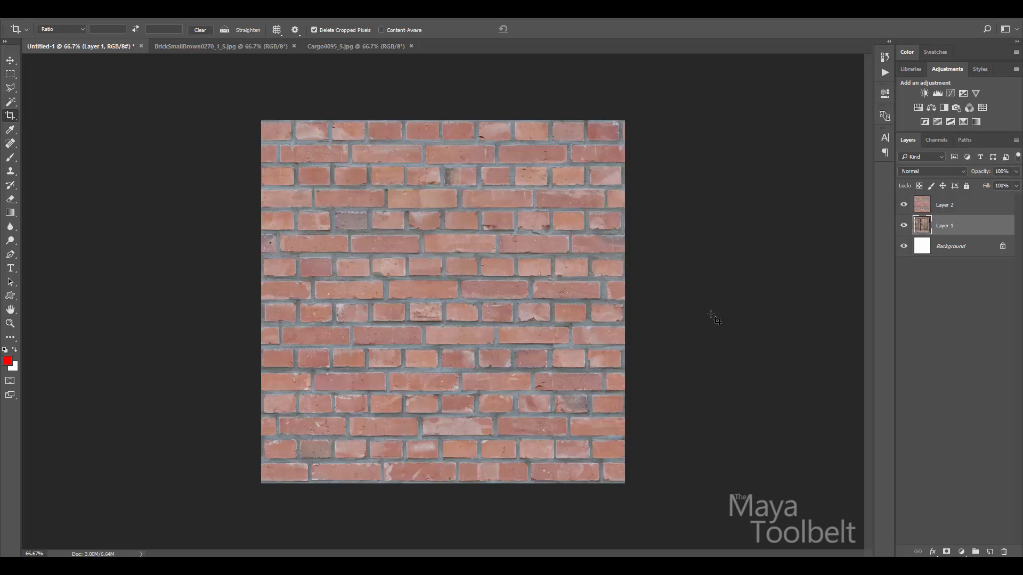
click(990, 207)
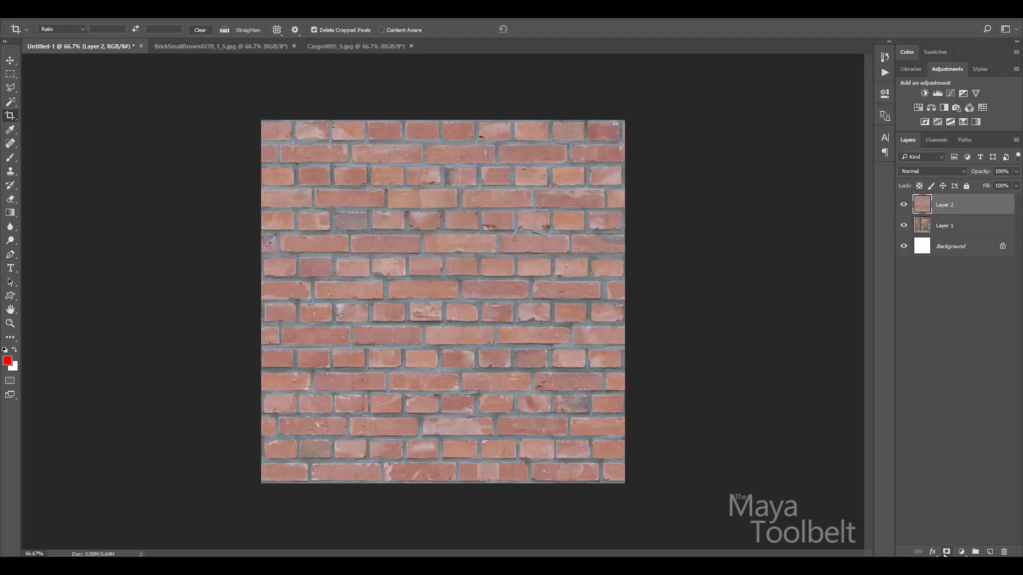
Add a layer mask to the brick layer and make the mask the Brush's paint target.
click(945, 552)
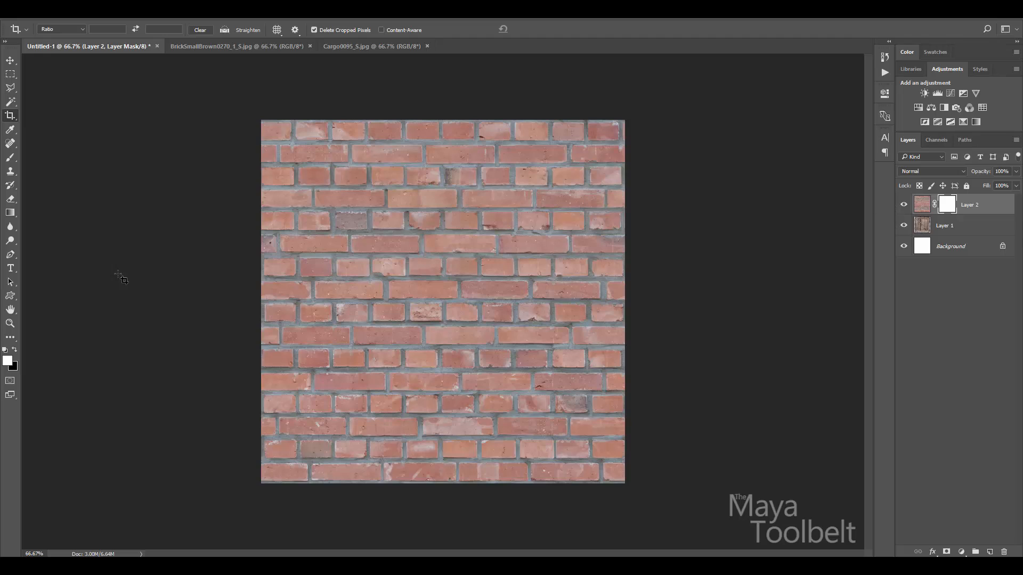
key(b)
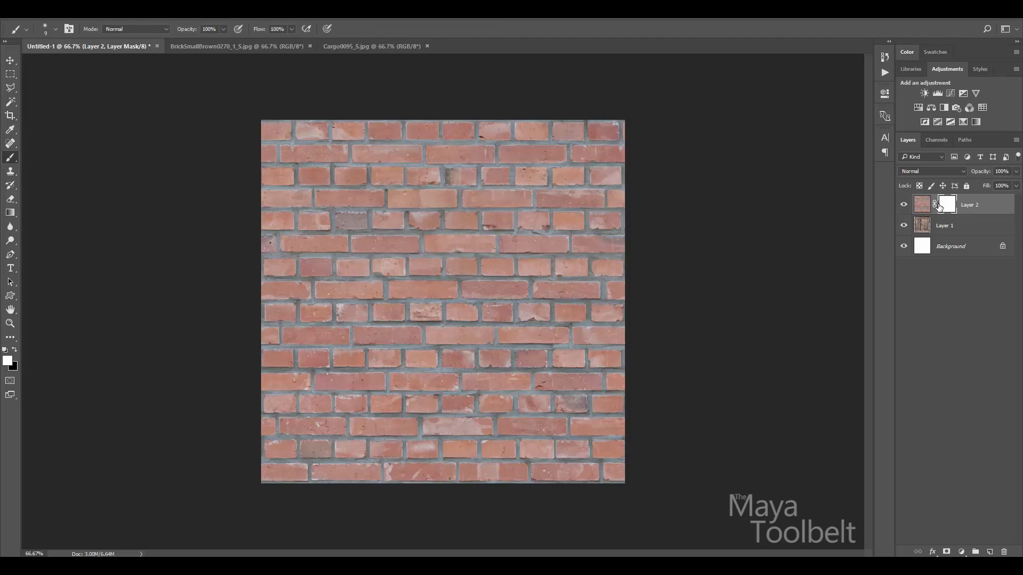
click(922, 205)
click(945, 212)
click(926, 212)
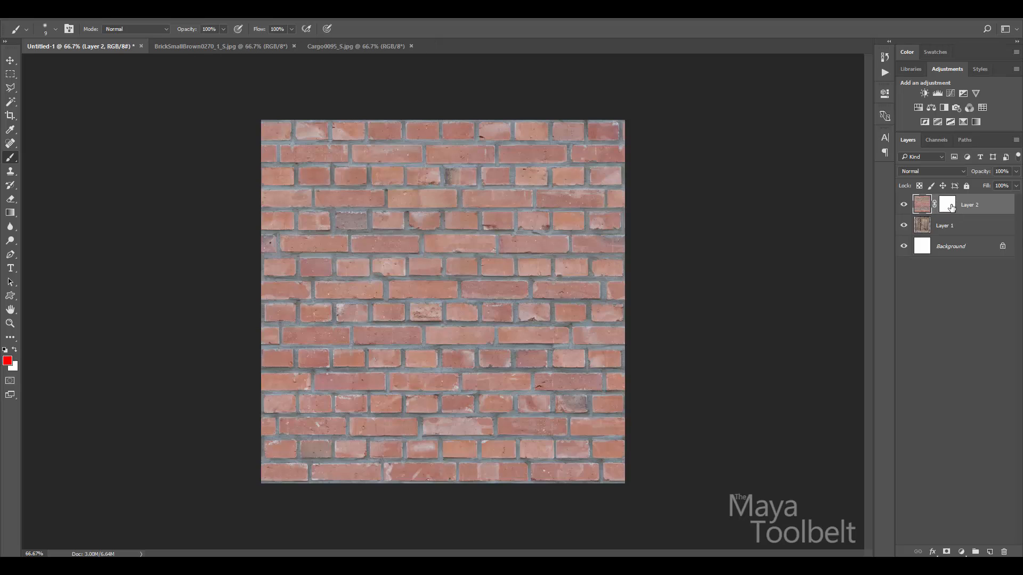
click(950, 210)
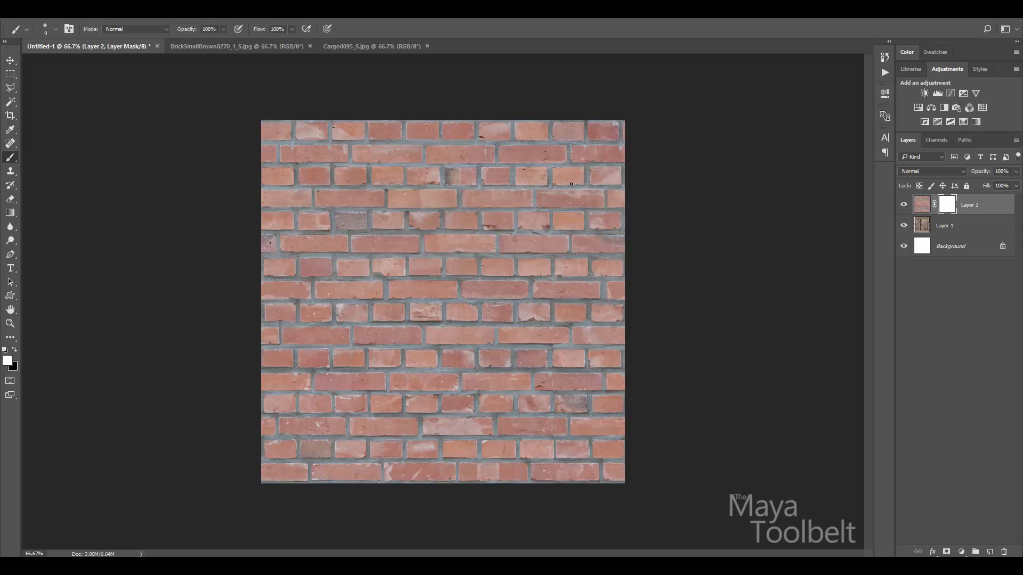
Paint black on the mask to reveal crate planks in a diagonal band and lower right.
key(x)
mouse_move(530, 205)
mouse_down()
mouse_move(397, 301)
mouse_move(307, 405)
mouse_move(297, 286)
mouse_move(305, 169)
mouse_move(531, 163)
mouse_move(528, 184)
mouse_move(331, 187)
mouse_move(318, 301)
mouse_move(340, 317)
mouse_move(469, 208)
mouse_move(360, 267)
mouse_move(421, 213)
mouse_move(376, 208)
mouse_move(382, 215)
mouse_move(333, 255)
mouse_move(337, 328)
mouse_move(510, 195)
mouse_move(372, 195)
mouse_move(517, 188)
mouse_move(350, 190)
mouse_up()
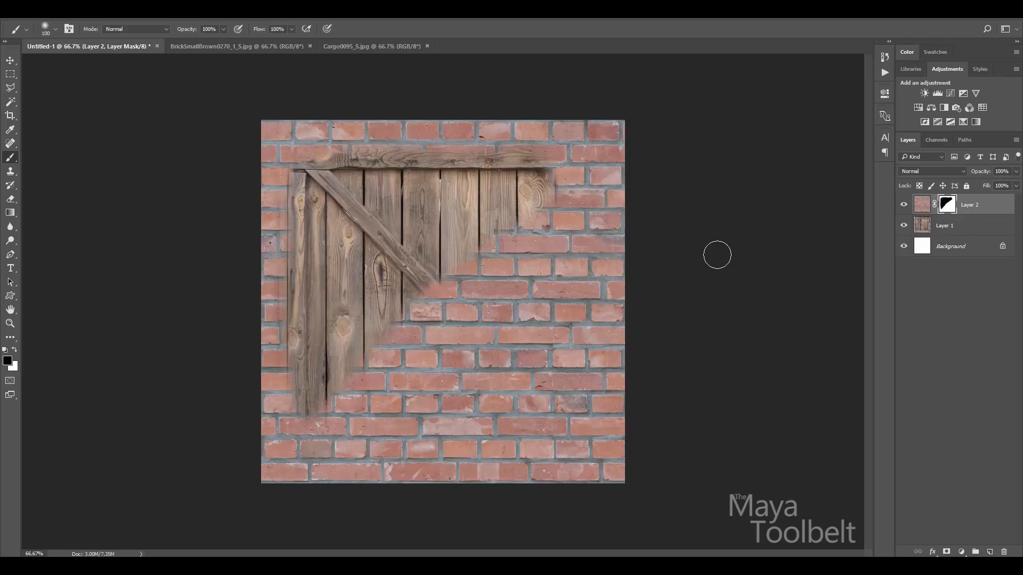
mouse_move(573, 283)
mouse_down()
mouse_move(521, 296)
mouse_move(494, 393)
mouse_move(546, 302)
mouse_move(525, 370)
mouse_move(482, 381)
mouse_move(461, 368)
mouse_move(532, 321)
mouse_move(474, 384)
mouse_move(483, 383)
mouse_up()
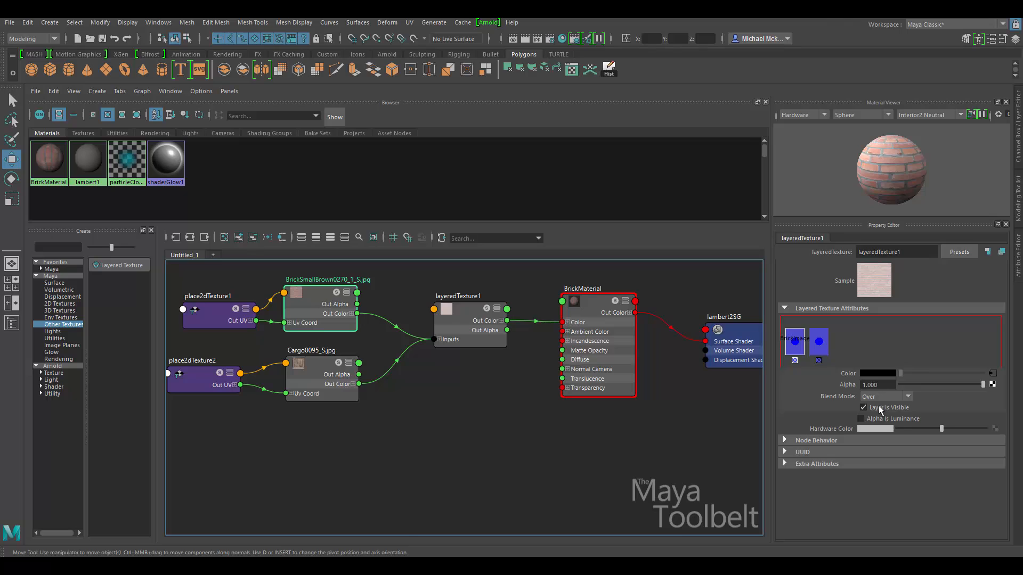
Reselect layeredTexture1 from BrickMaterial and show the top brick layer's settings.
click(590, 334)
click(478, 310)
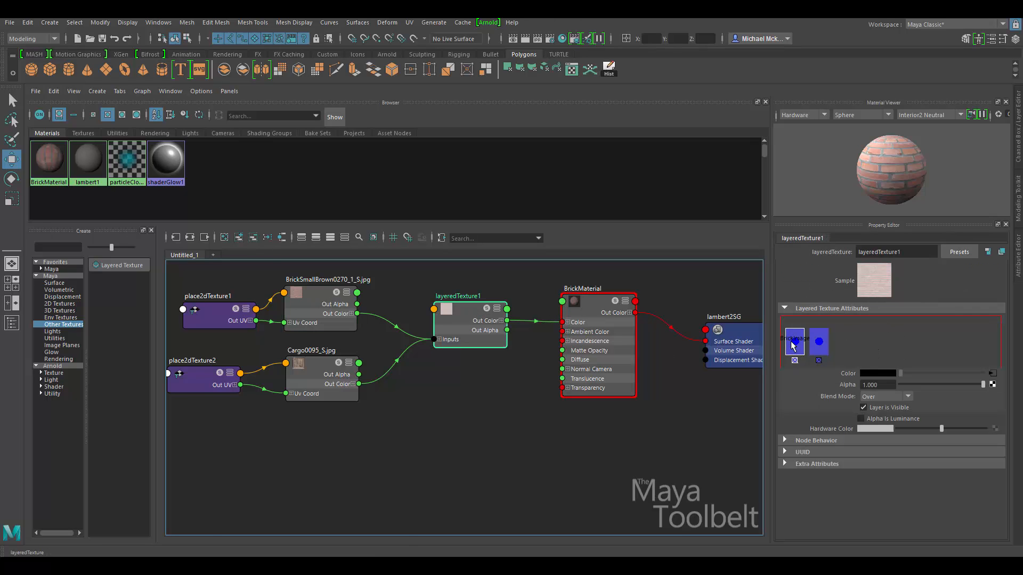
click(816, 348)
click(802, 345)
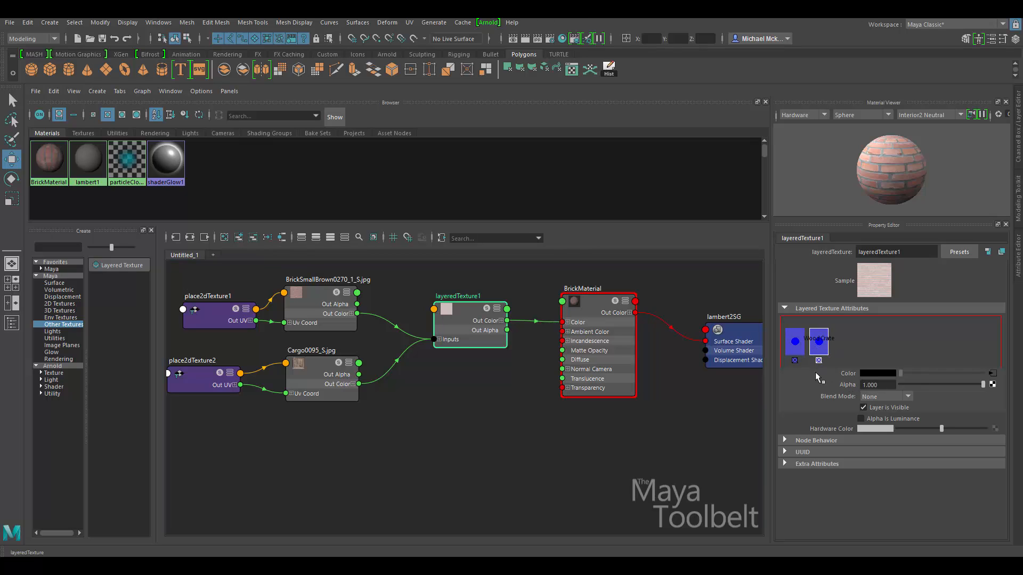
click(795, 344)
drag(983, 385, 901, 385)
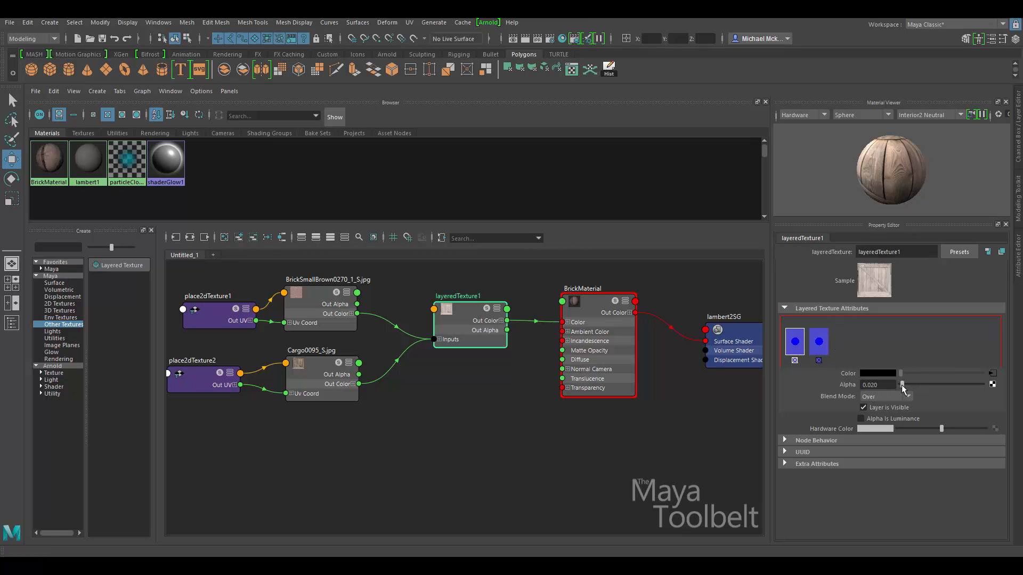
drag(901, 385, 944, 388)
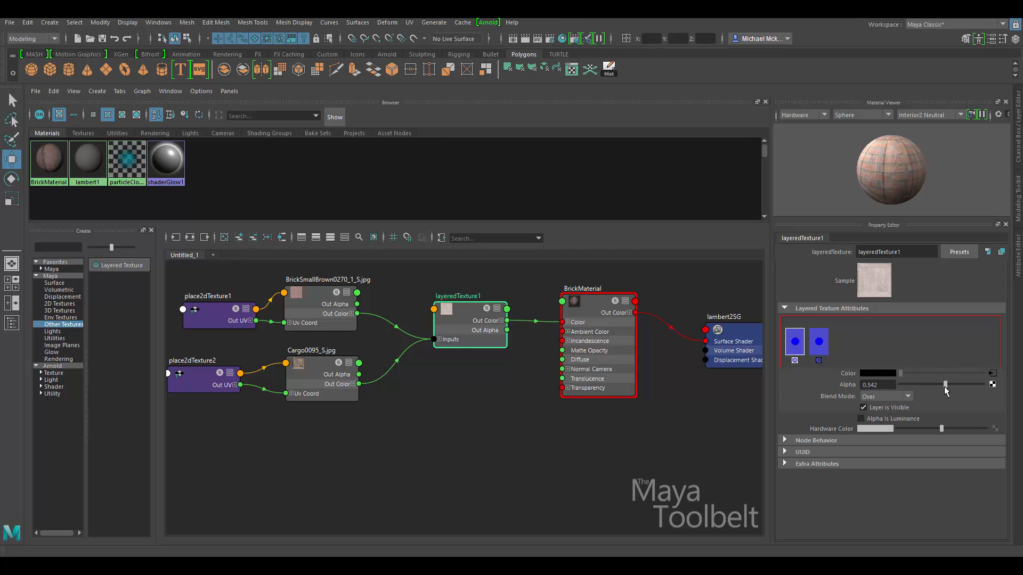
double_click(888, 384)
text(0.5)
key(Return)
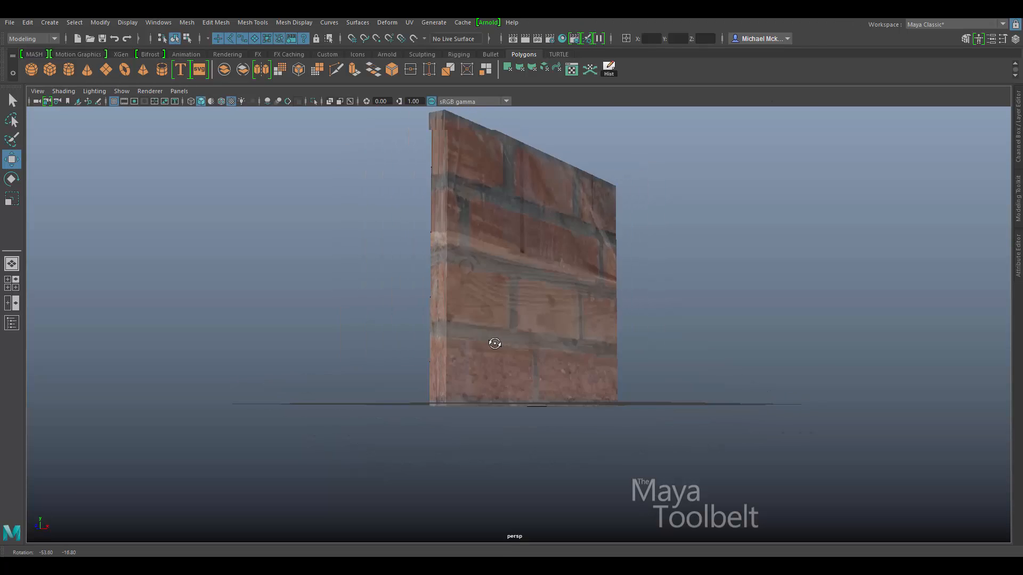
alt+drag(489, 342, 628, 338)
alt+right_drag(628, 337, 532, 325)
alt+drag(533, 324, 578, 304)
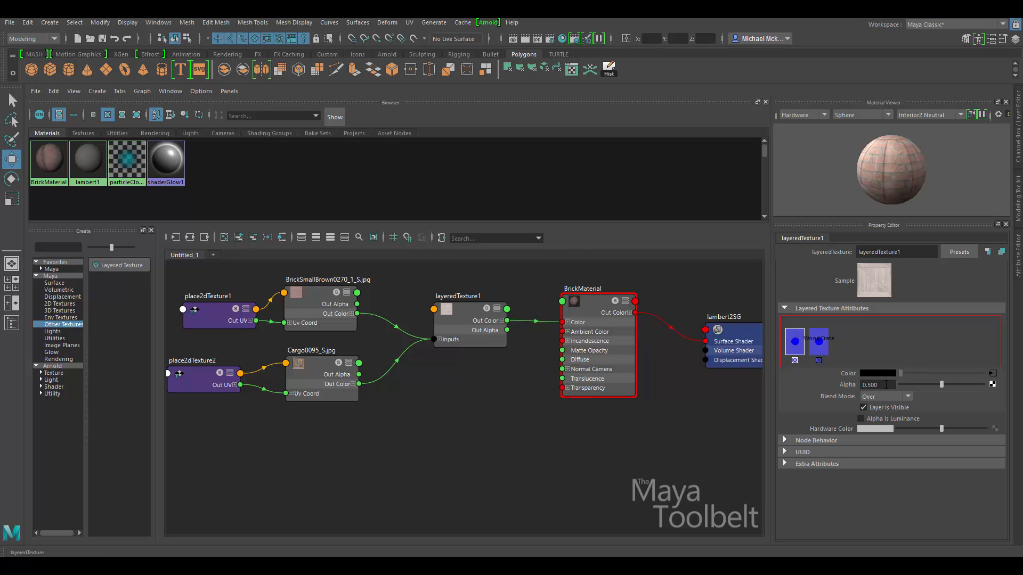
drag(947, 383, 998, 397)
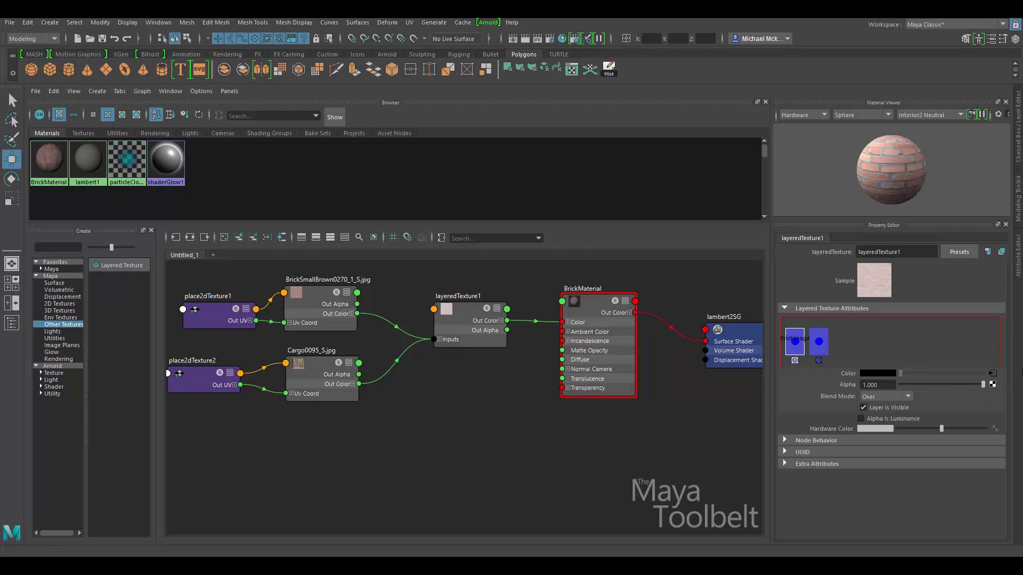
Slide the brick layer's Alpha to 0 to show crate, back to 1, then open Create Render Node.
click(993, 385)
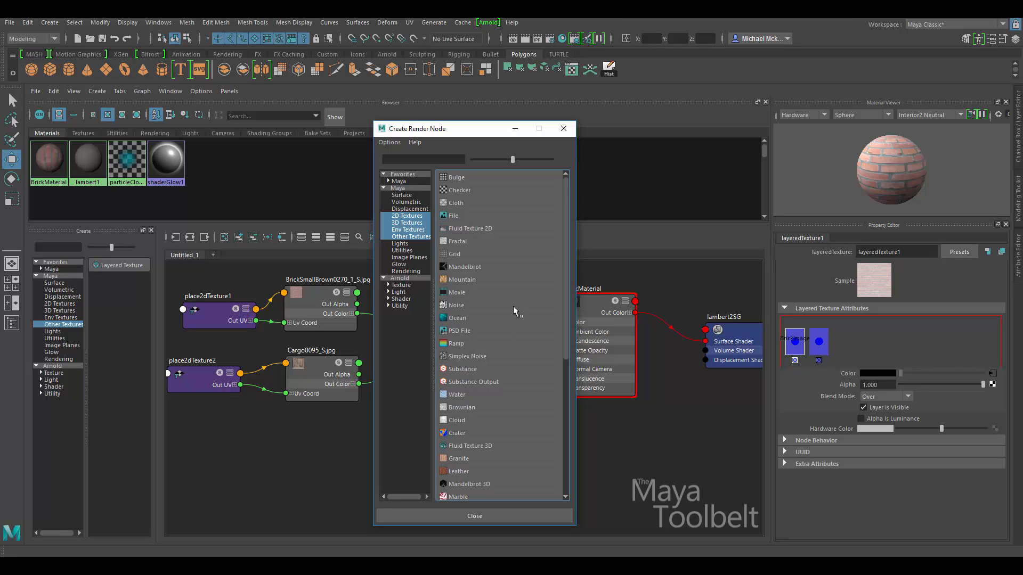
click(511, 516)
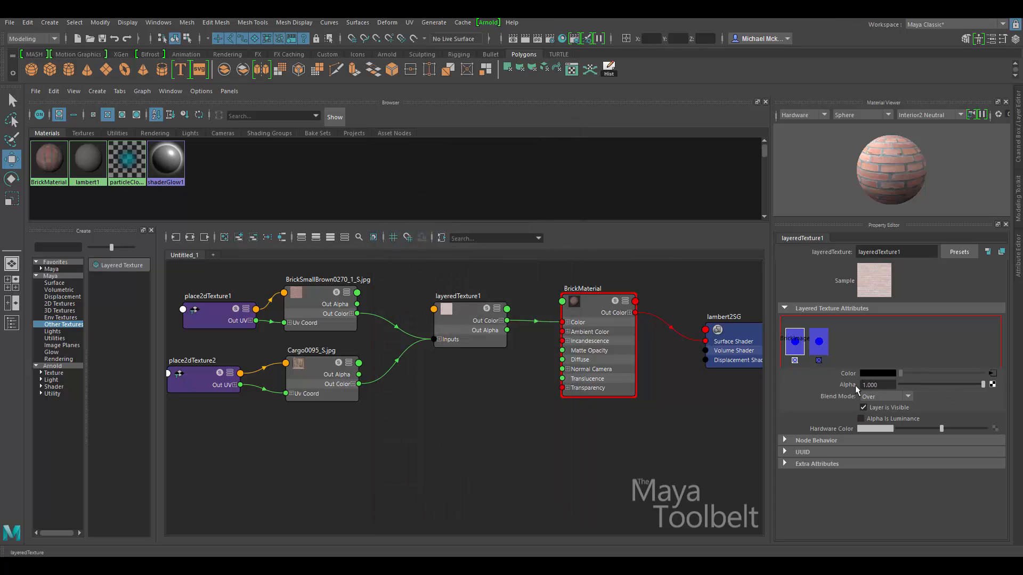
mouse_move(983, 385)
mouse_down()
mouse_move(879, 391)
mouse_move(1001, 386)
mouse_up()
drag(963, 390, 993, 388)
drag(942, 382, 871, 388)
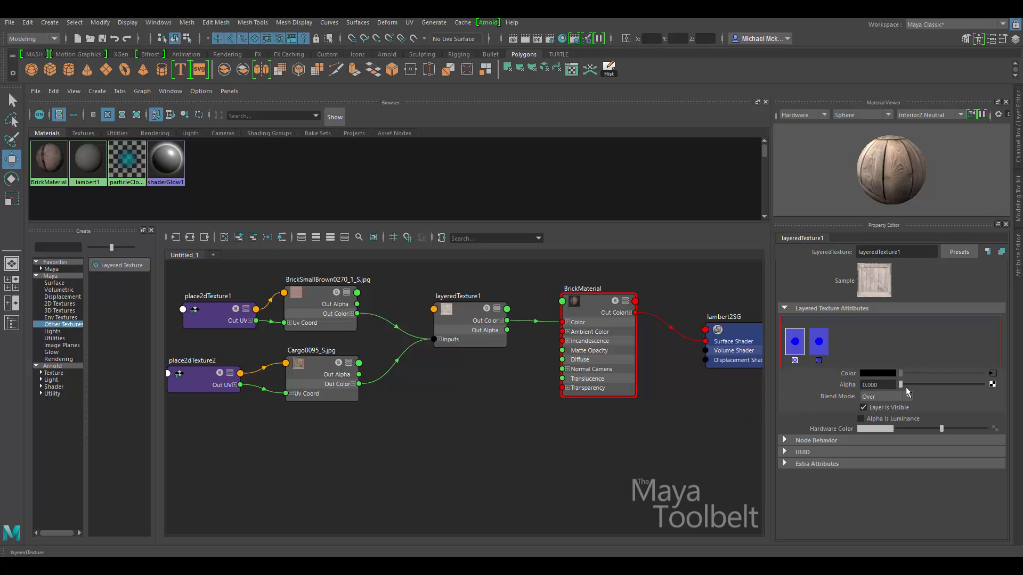
drag(912, 385, 995, 387)
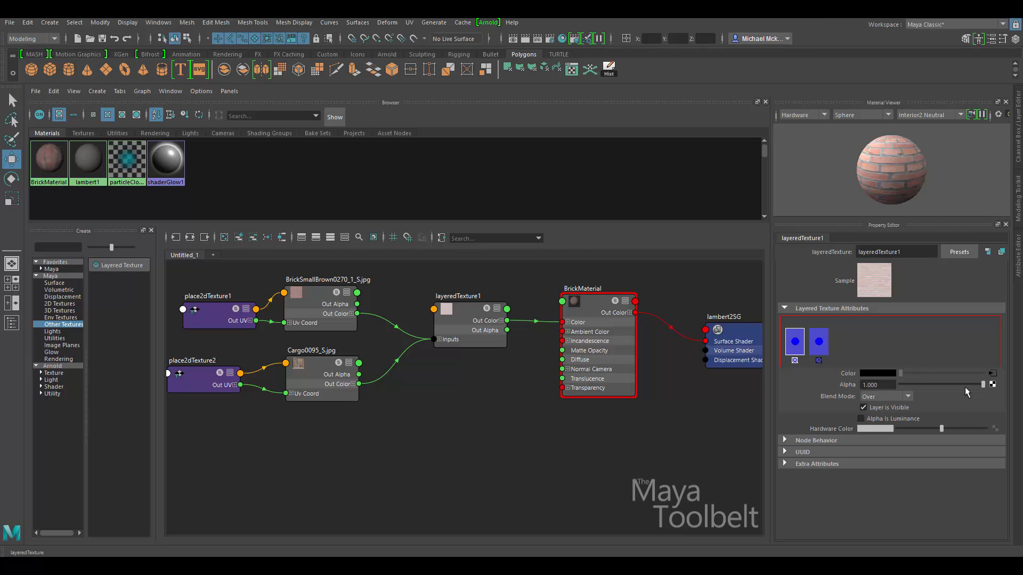
click(993, 384)
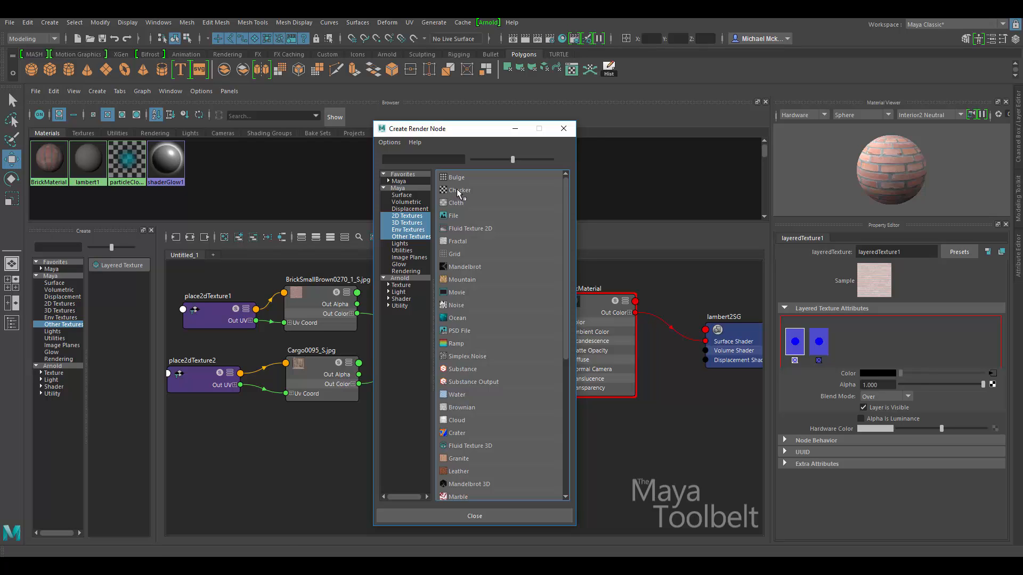
Map a Checker texture into the top layer's alpha and inspect the new checker node.
click(457, 193)
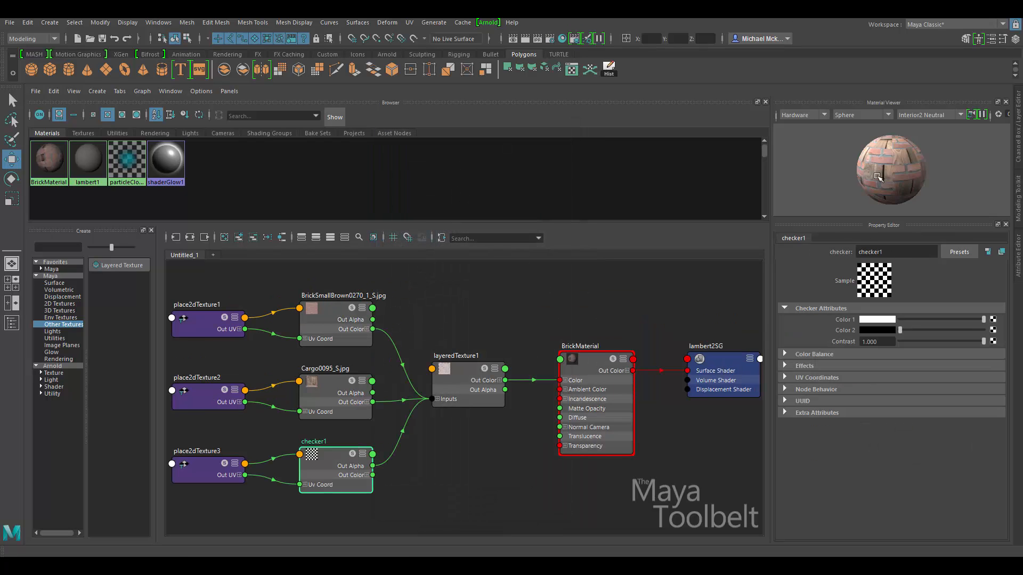
click(462, 368)
click(328, 461)
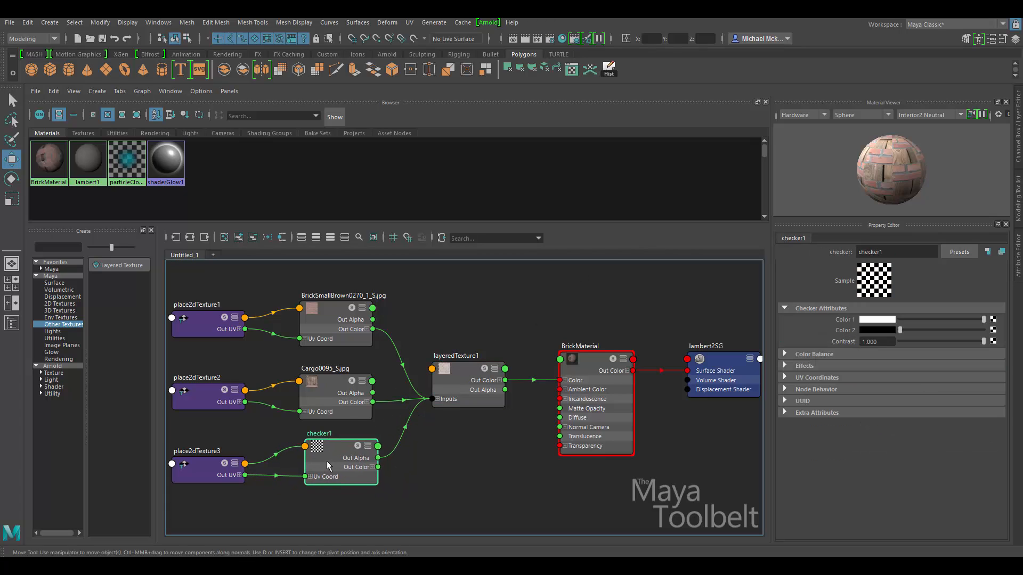
Rearrange the graph so the checker nodes sit between brick and crate, then select layeredTexture1.
drag(324, 461, 322, 460)
click(437, 399)
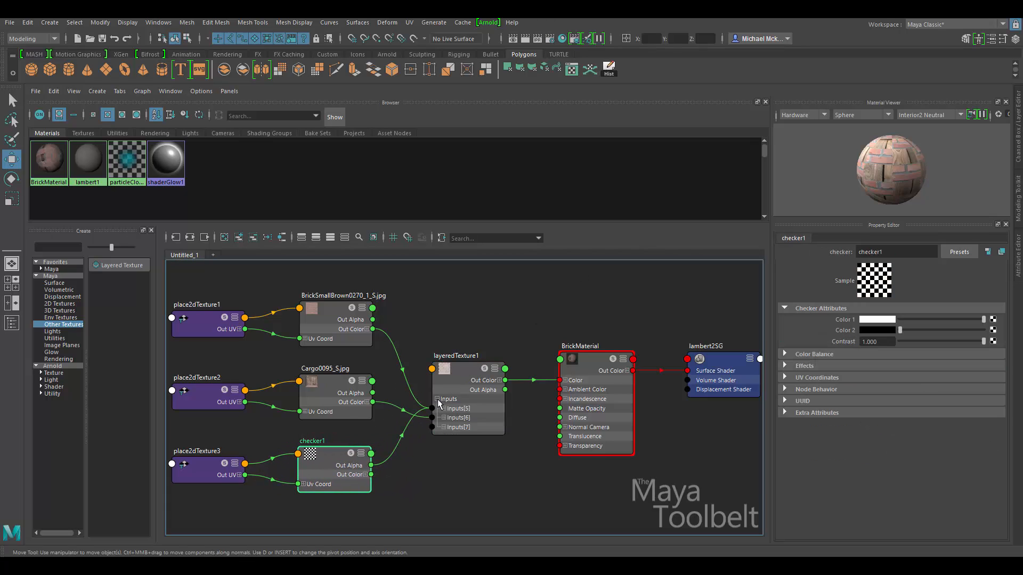
drag(217, 362, 317, 514)
drag(204, 414, 333, 374)
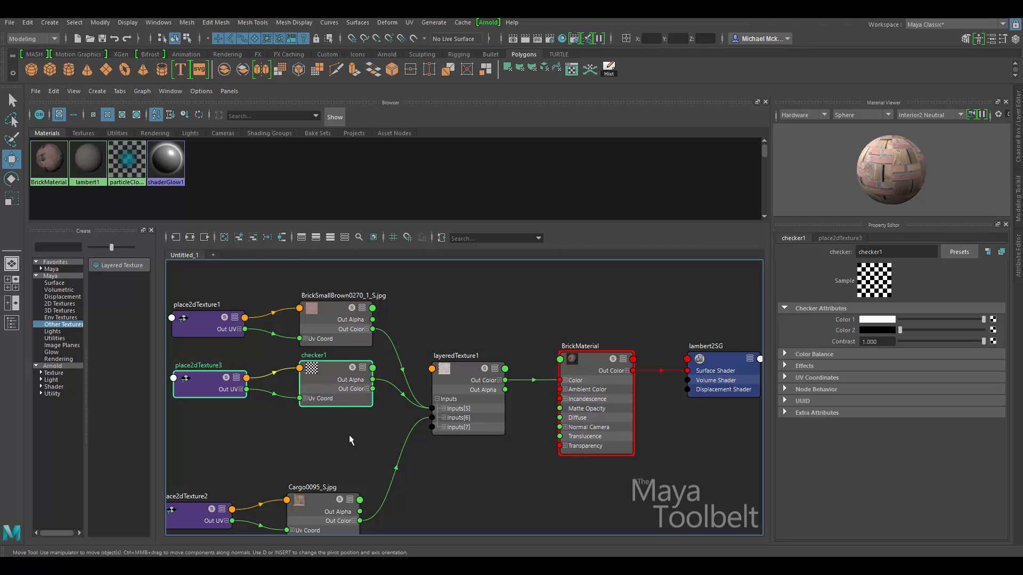
drag(181, 447, 357, 526)
drag(330, 500, 347, 481)
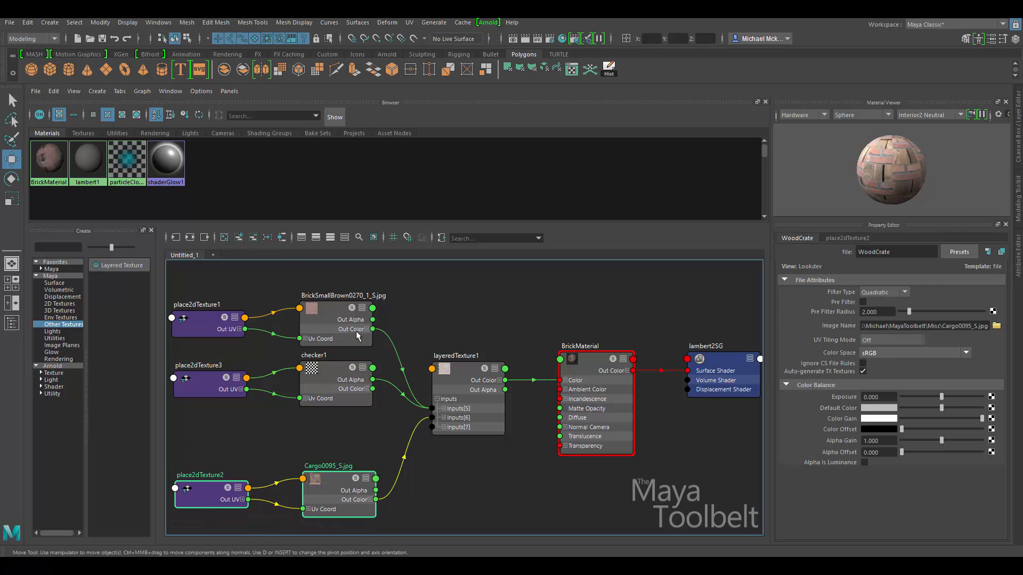
click(330, 383)
drag(331, 382, 328, 382)
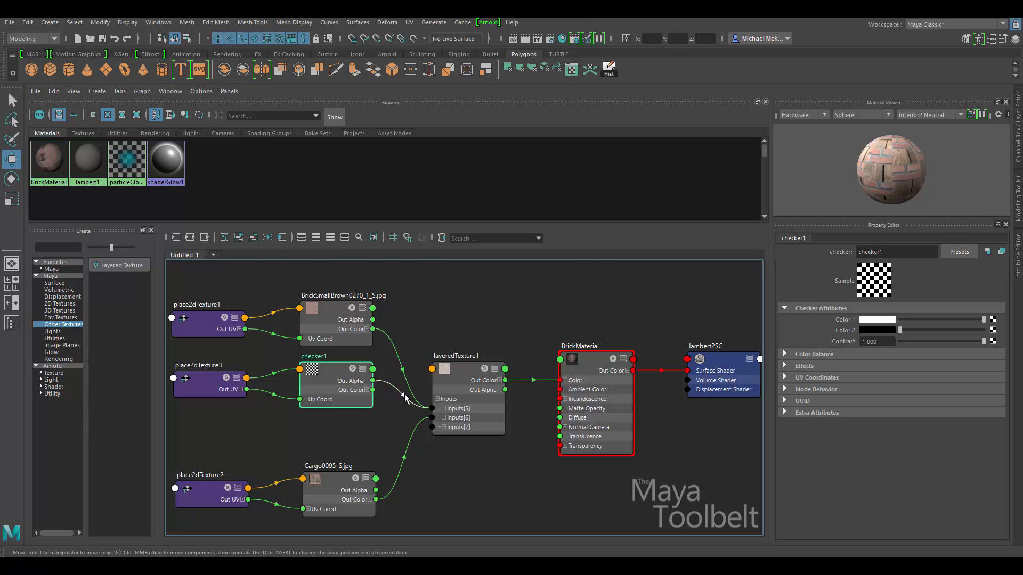
click(443, 409)
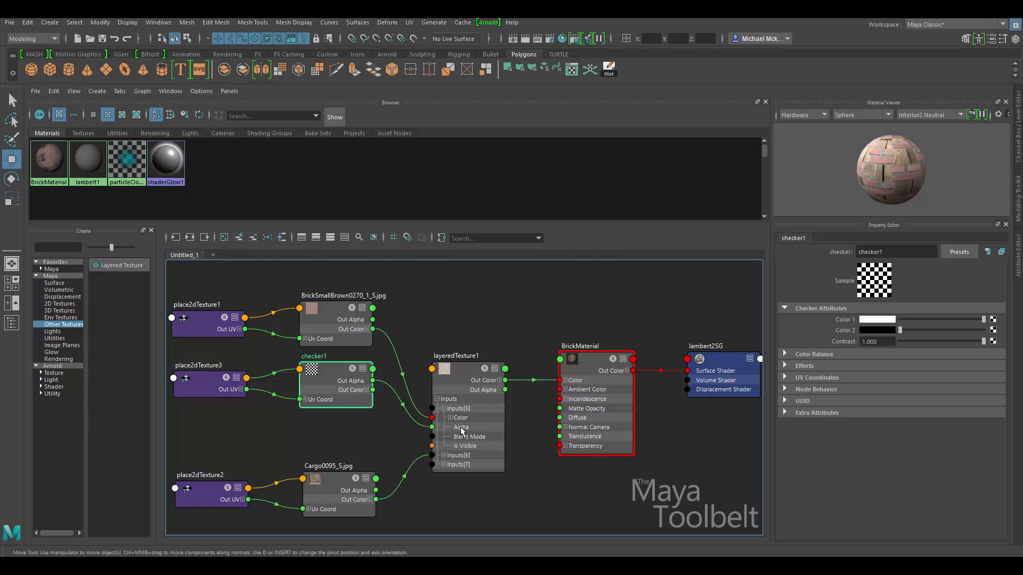
click(467, 417)
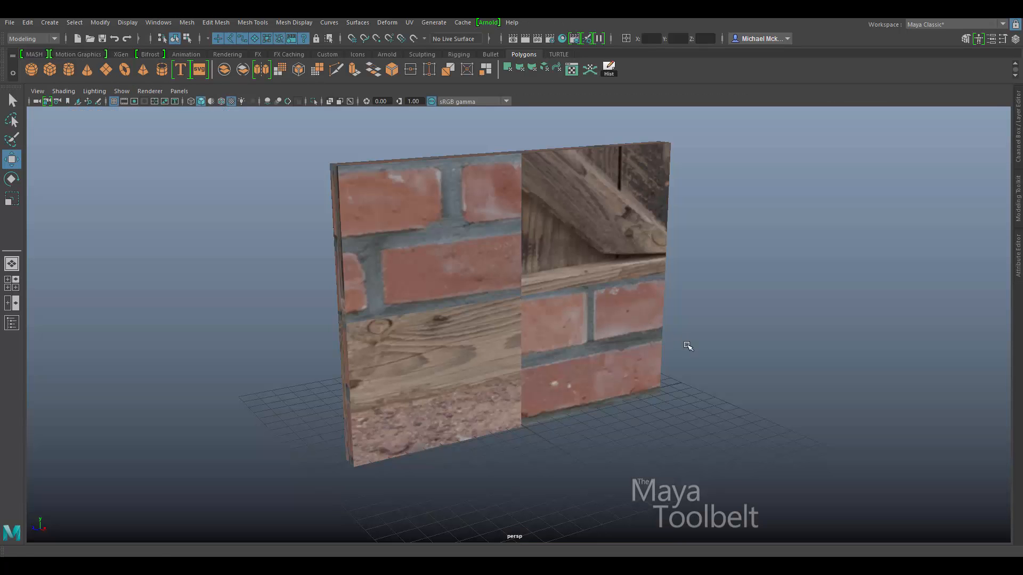
alt+drag(687, 346, 638, 335)
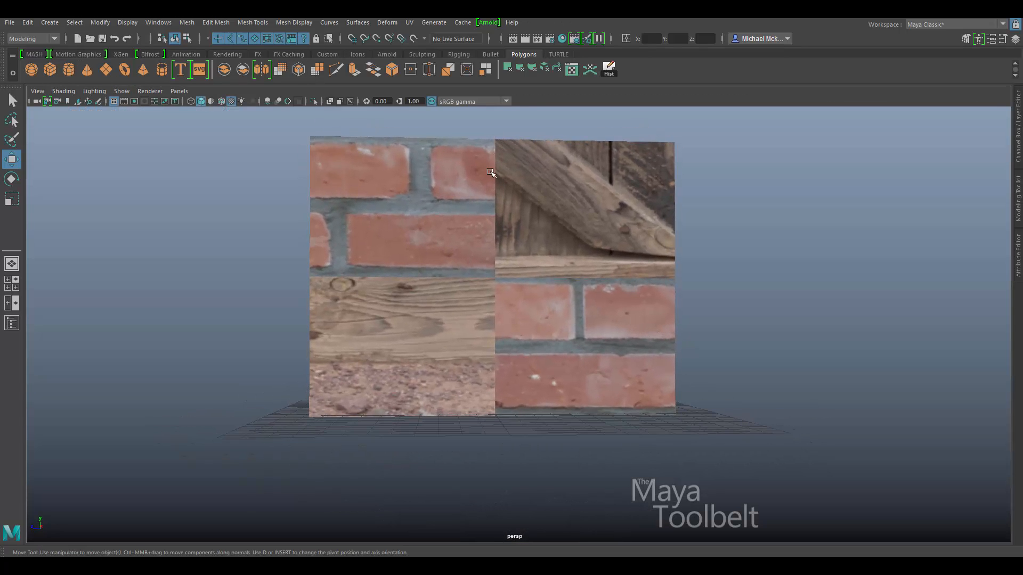
mouse_move(649, 280)
alt+mouse_down()
mouse_move(557, 288)
mouse_move(658, 264)
alt+mouse_up()
alt+drag(560, 282, 588, 275)
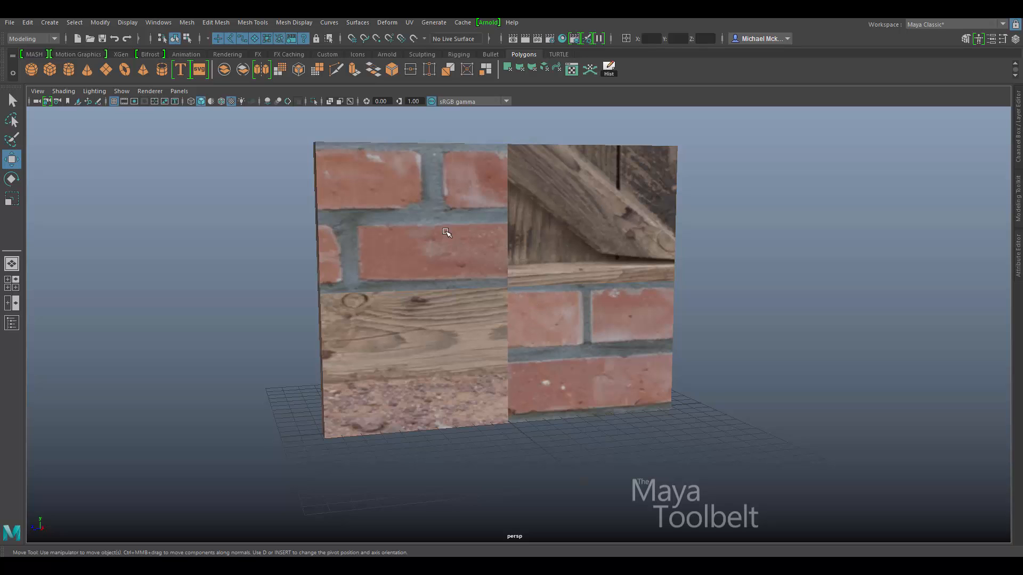
alt+drag(602, 269, 618, 272)
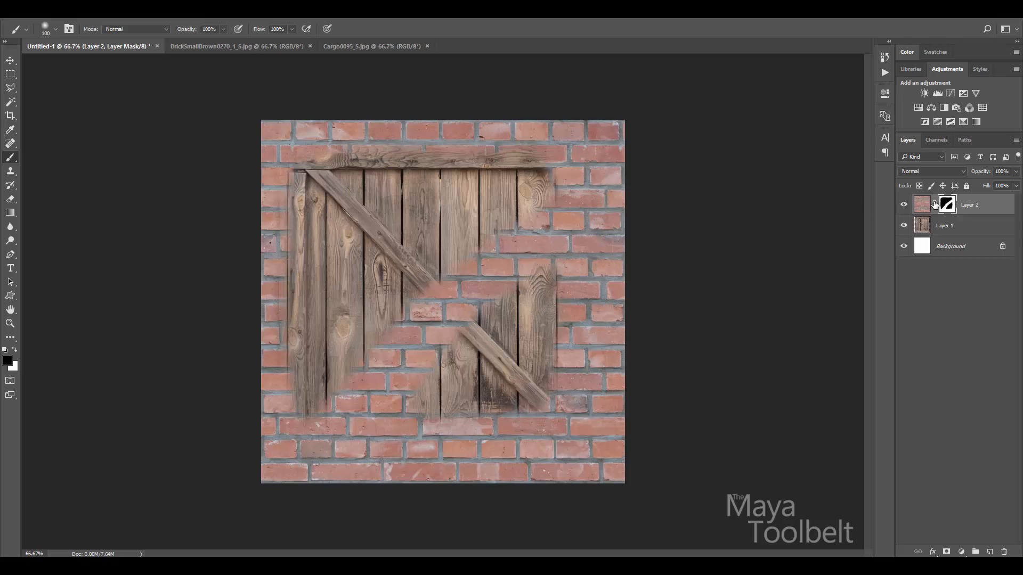
Target Layer 2's image thumbnail instead of its mask, leaving the blend mode at Normal.
click(921, 206)
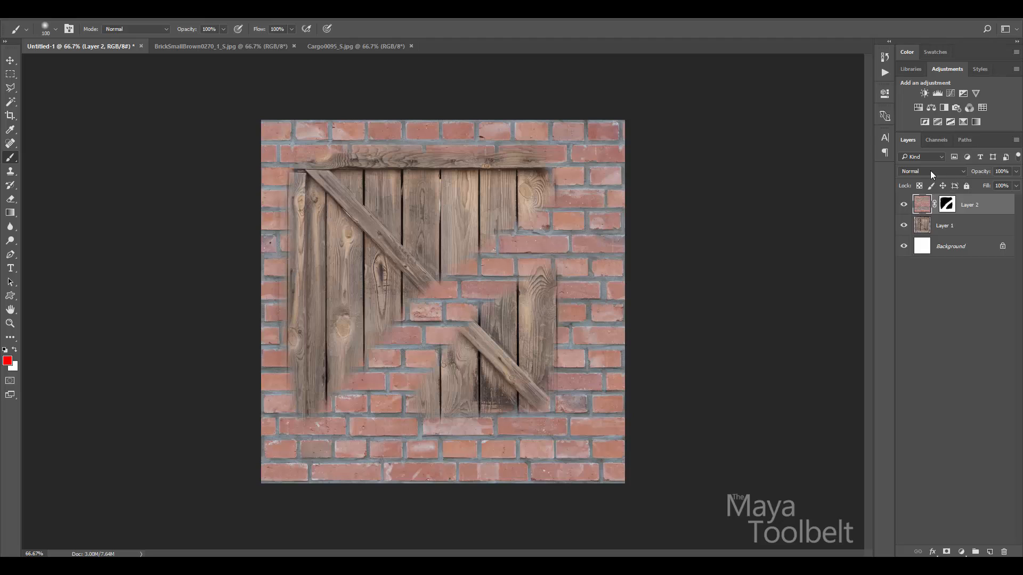
click(960, 172)
click(920, 170)
click(963, 175)
click(963, 175)
Set Layer 2 to Multiply, Overlay, Color Dodge and Color Burn in turn, then undo to Normal.
click(964, 174)
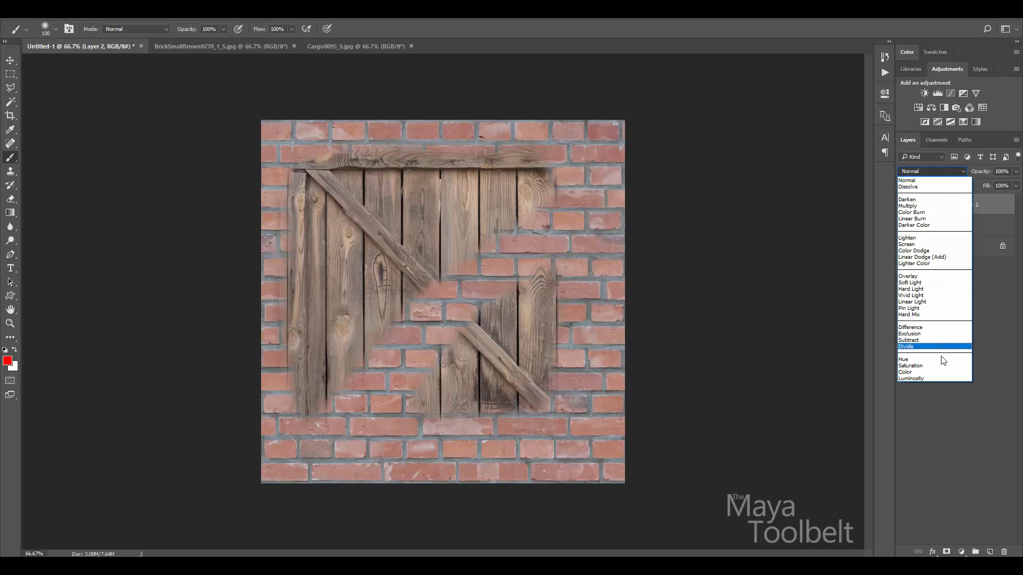
click(914, 205)
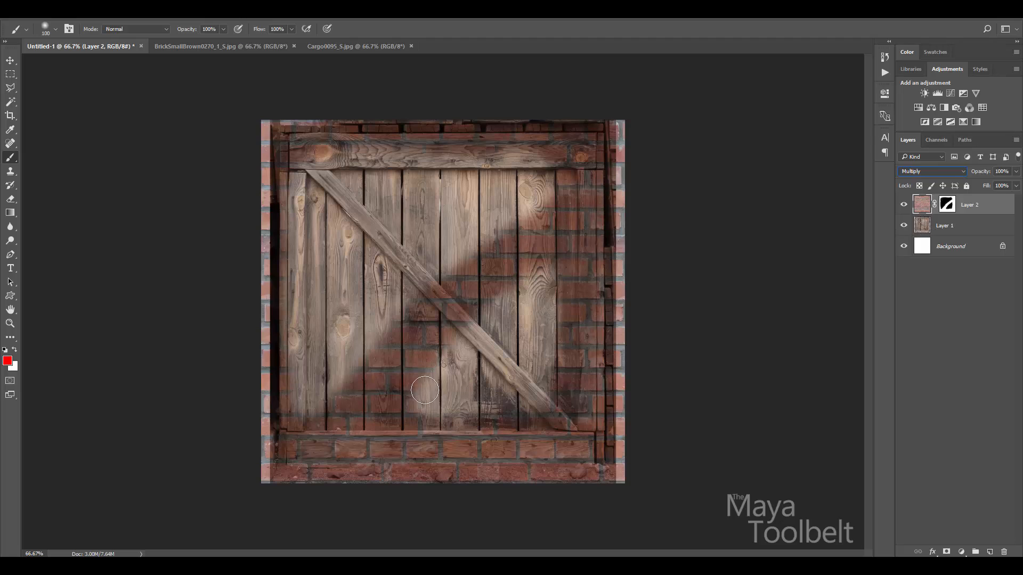
click(952, 175)
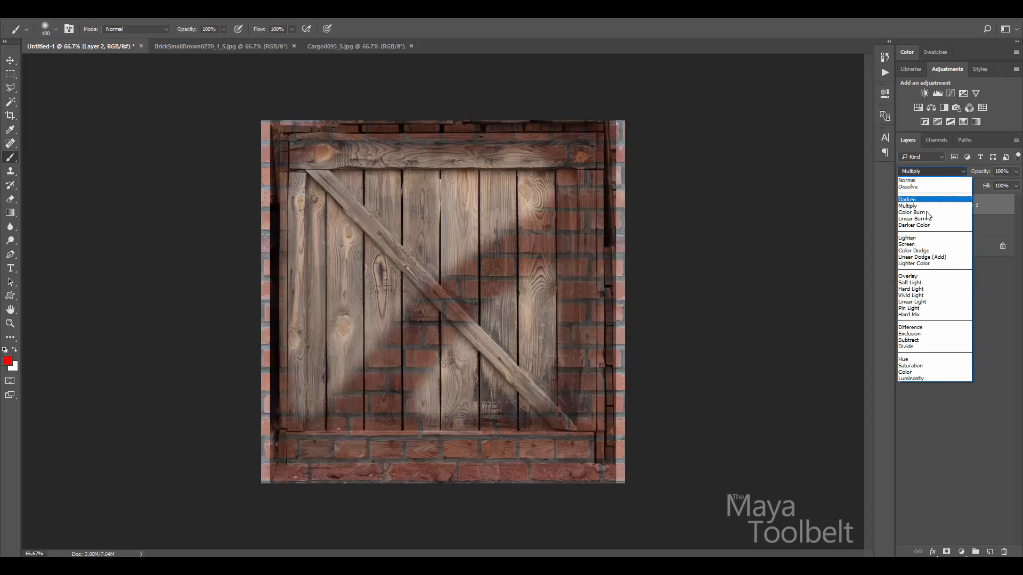
click(918, 276)
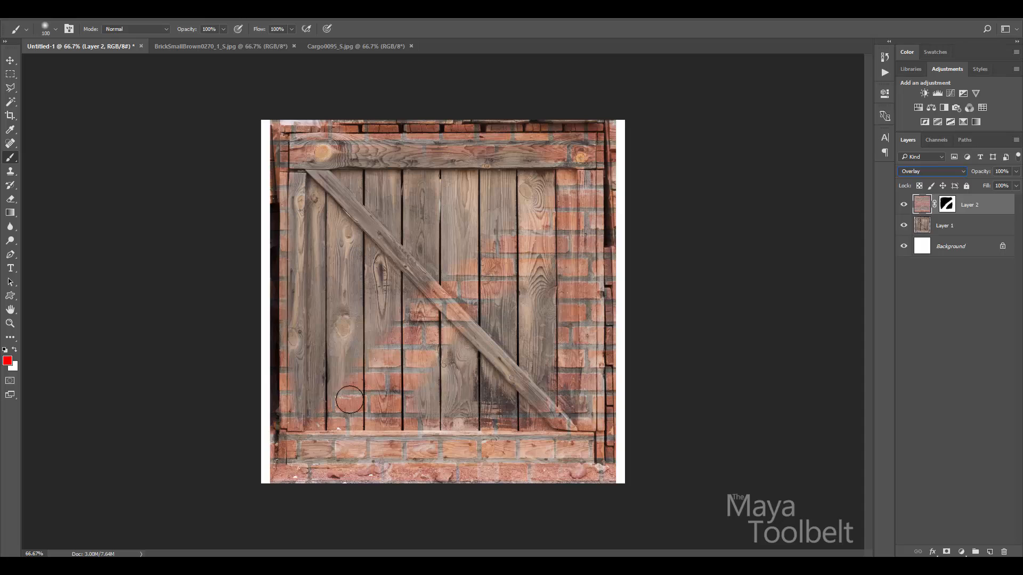
click(960, 173)
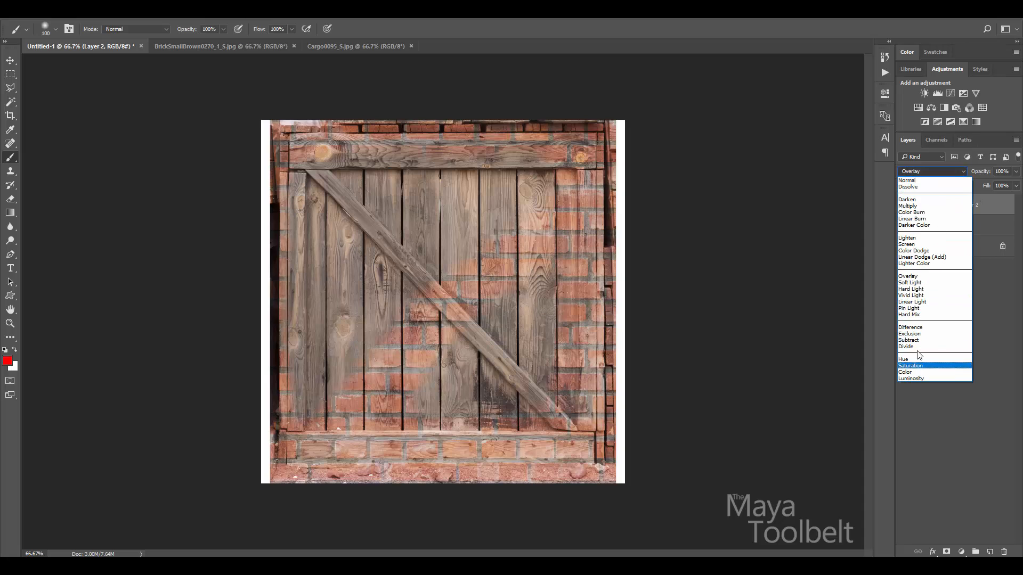
click(933, 251)
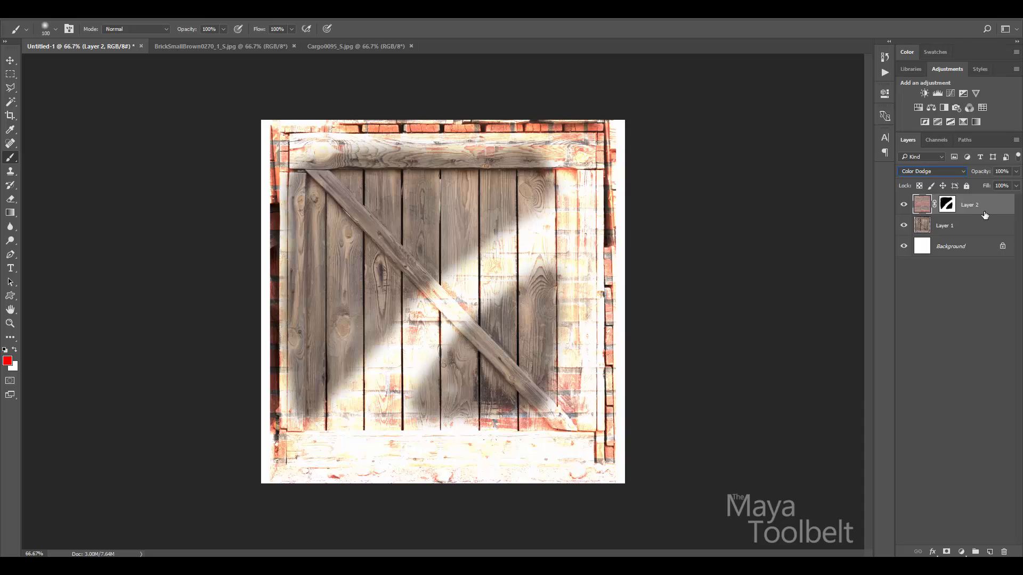
click(965, 171)
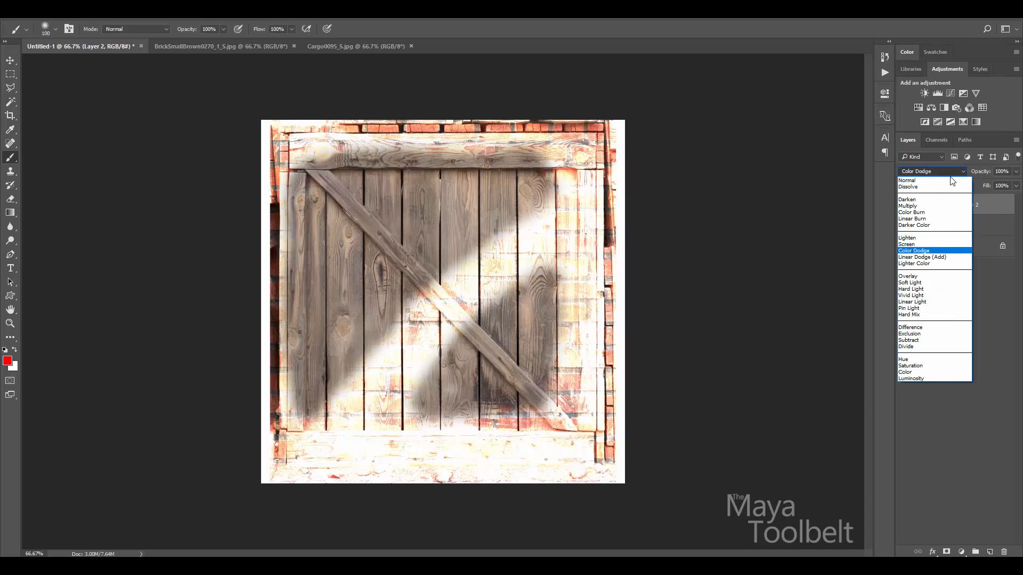
click(919, 212)
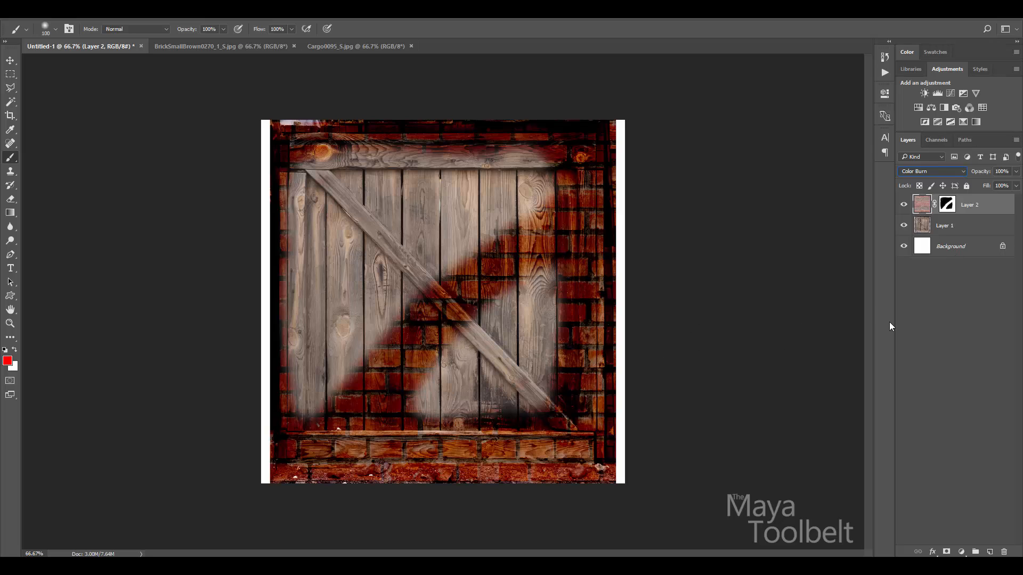
key(ctrl+z)
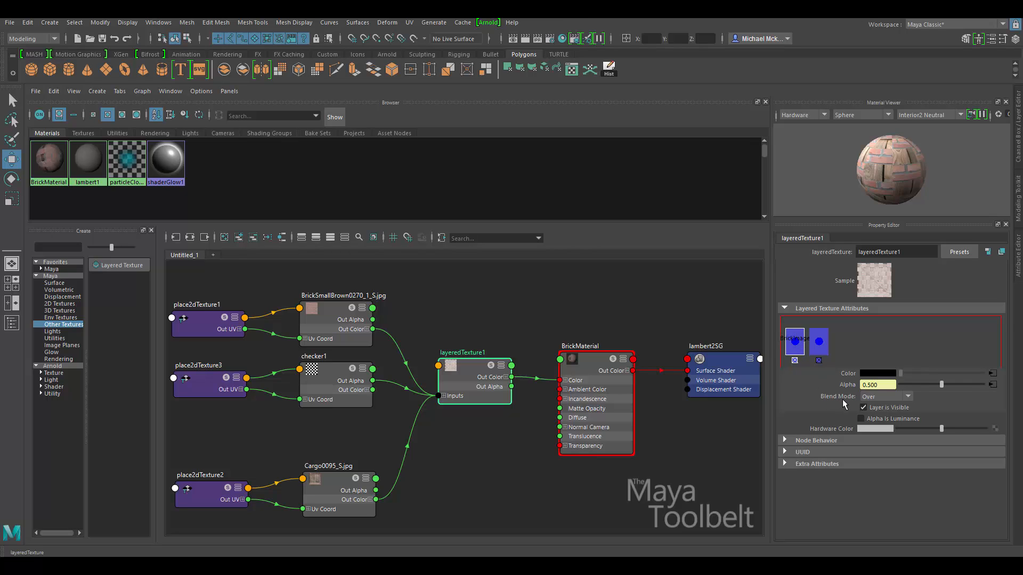
Set layeredTexture1's top layer Blend Mode to Multiply.
click(899, 396)
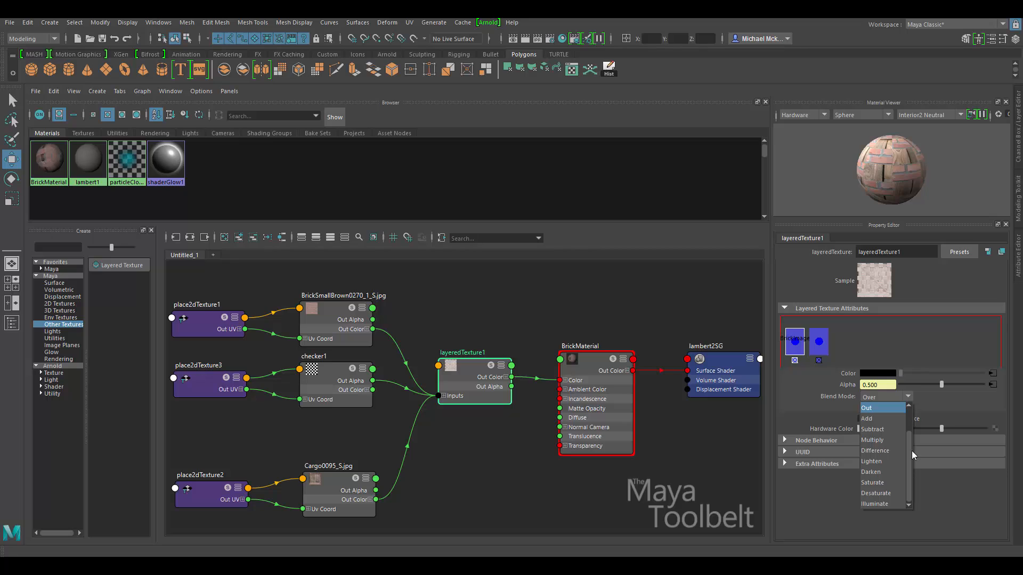
click(880, 439)
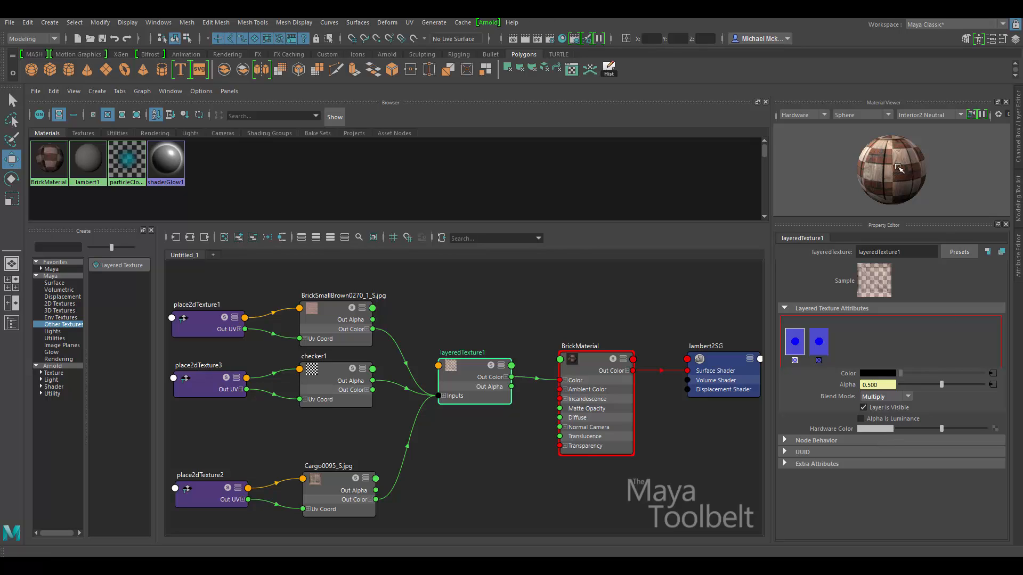
key(space)
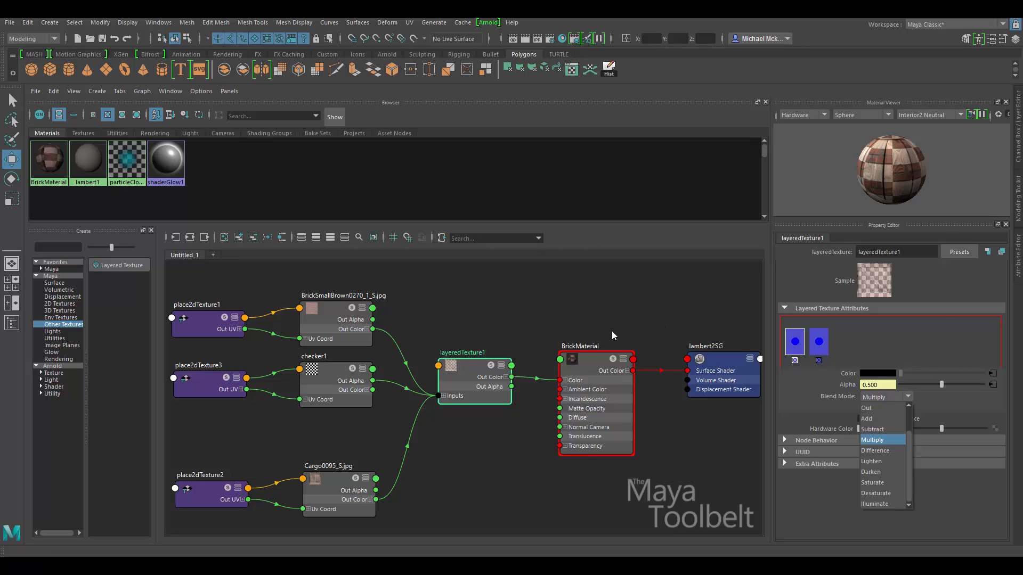
click(574, 294)
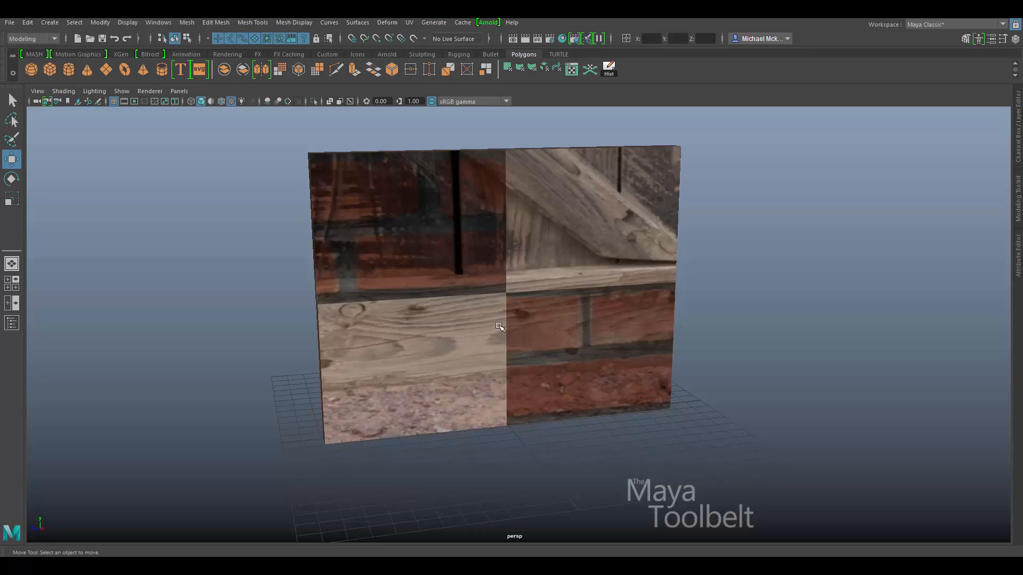
Orbit the wall to inspect the Multiply result, then return to the shading network and nudge layeredTexture1.
alt+drag(581, 345, 606, 342)
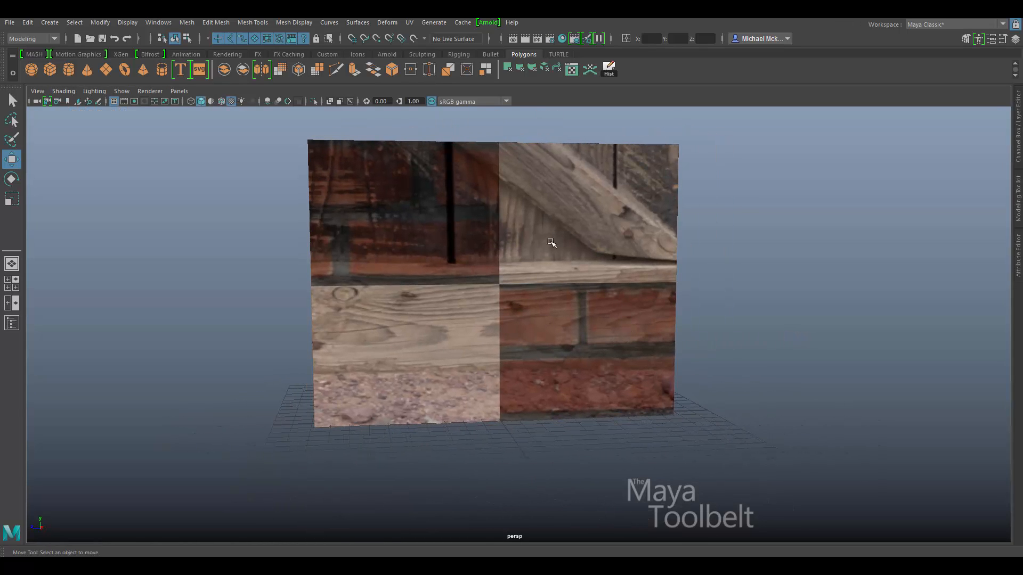
alt+drag(548, 239, 540, 235)
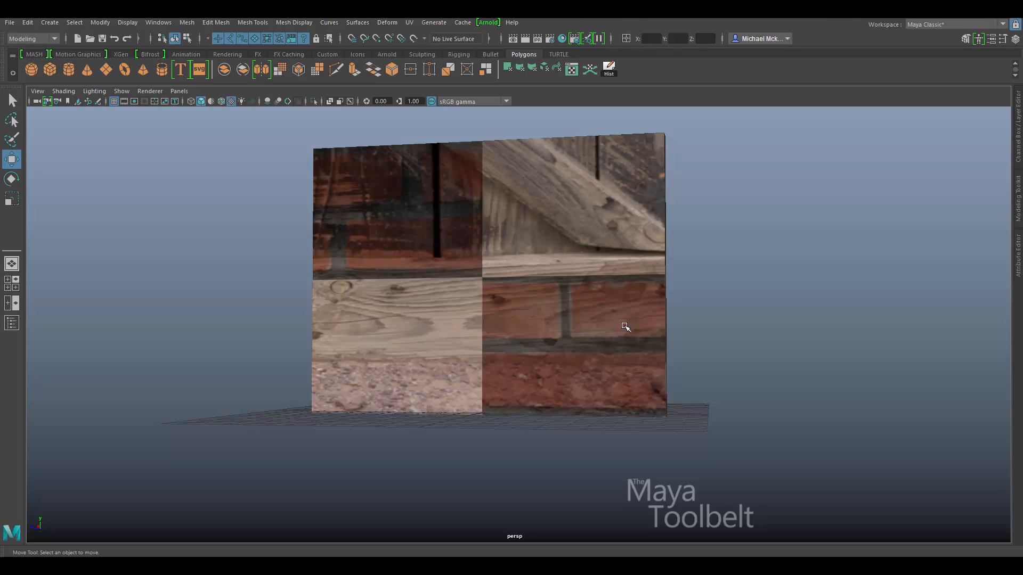
key(space)
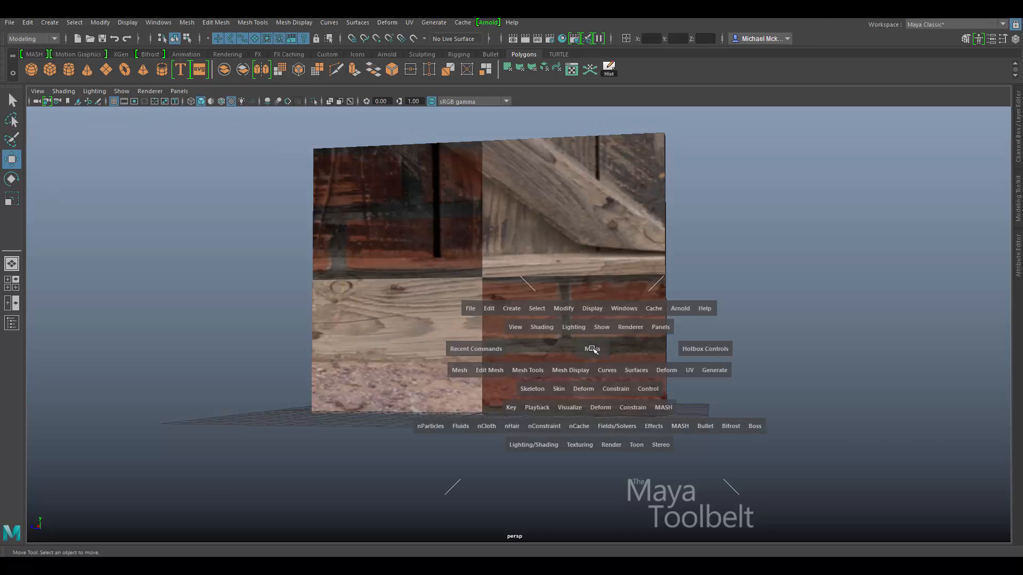
drag(593, 350, 622, 323)
mouse_move(456, 398)
mouse_down()
mouse_move(462, 370)
mouse_move(462, 392)
mouse_up()
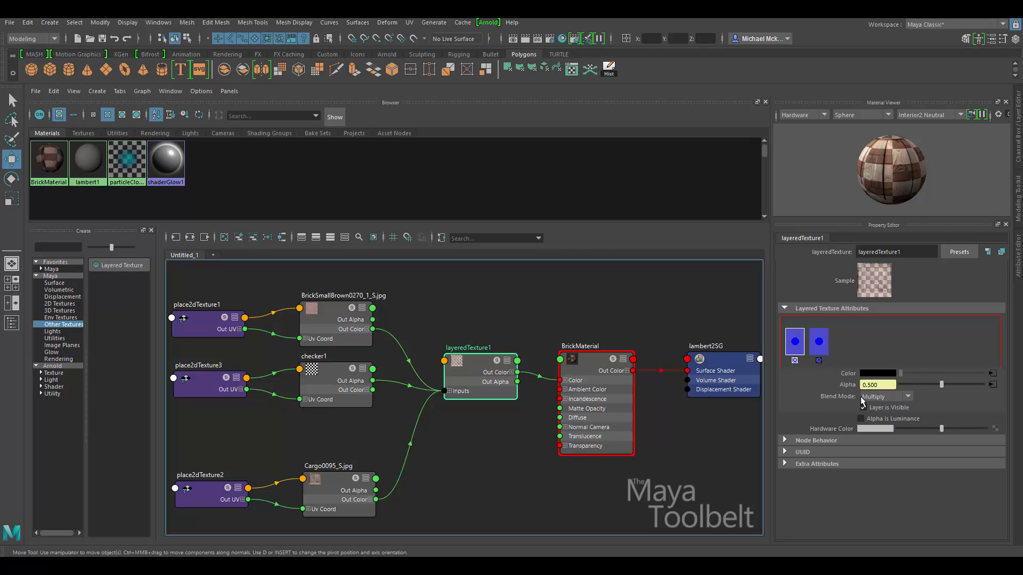
Switch the layer's Blend Mode to Difference and orbit the wall to view it.
click(908, 398)
click(888, 451)
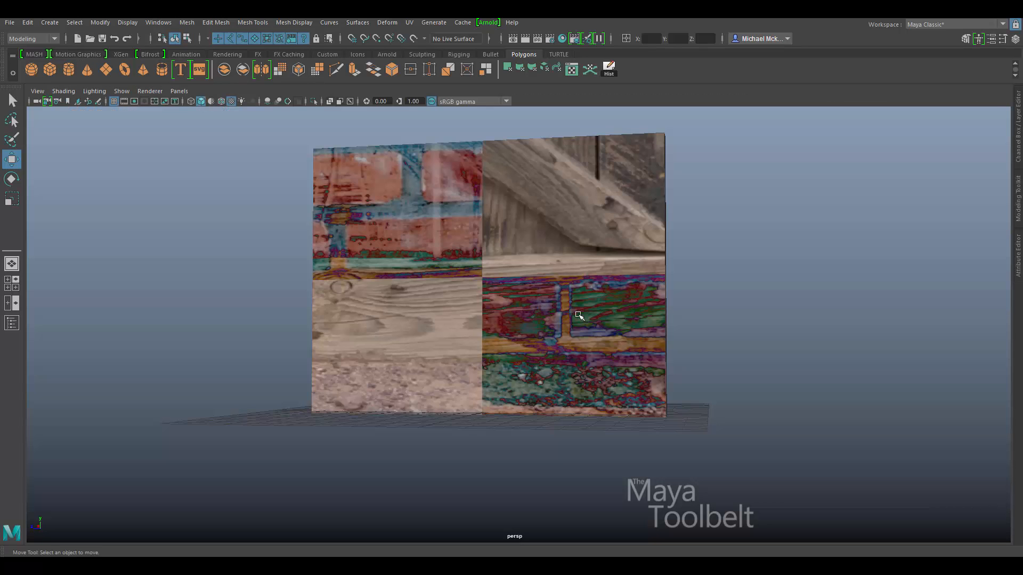
alt+drag(579, 315, 425, 192)
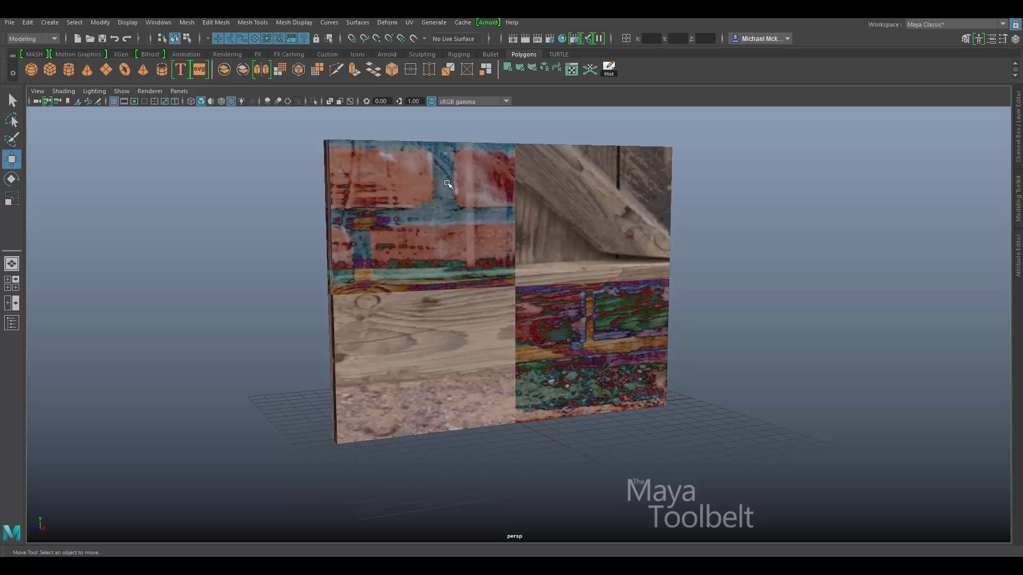
key(space)
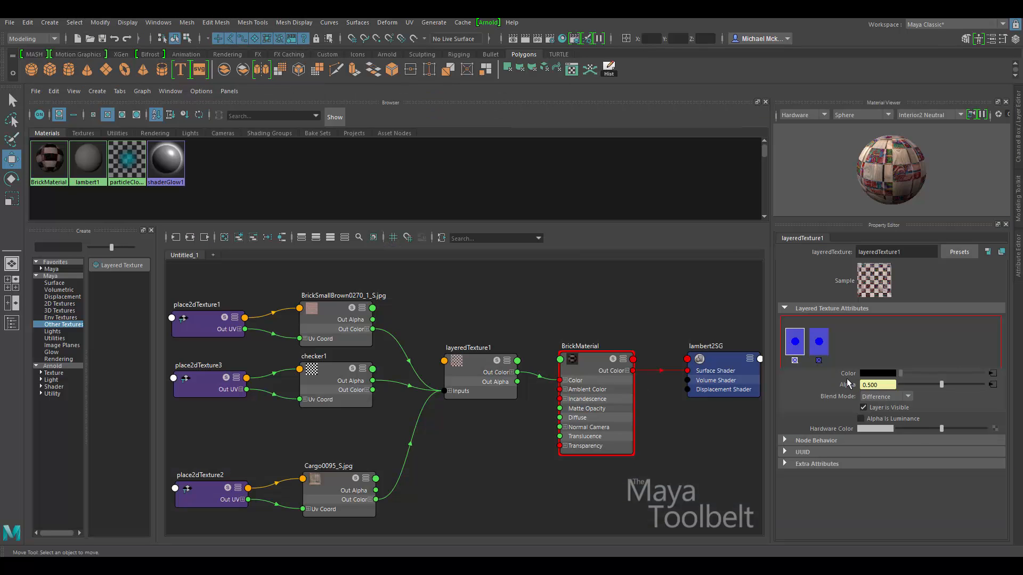
Change the Blend Mode to Saturate and inspect the wall in the perspective view.
click(886, 396)
click(892, 480)
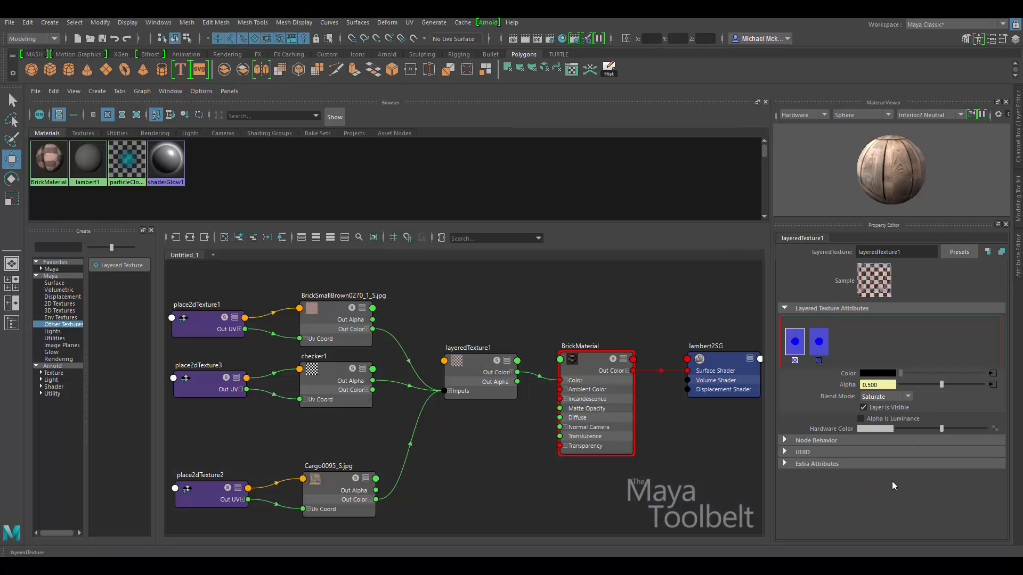
key(space)
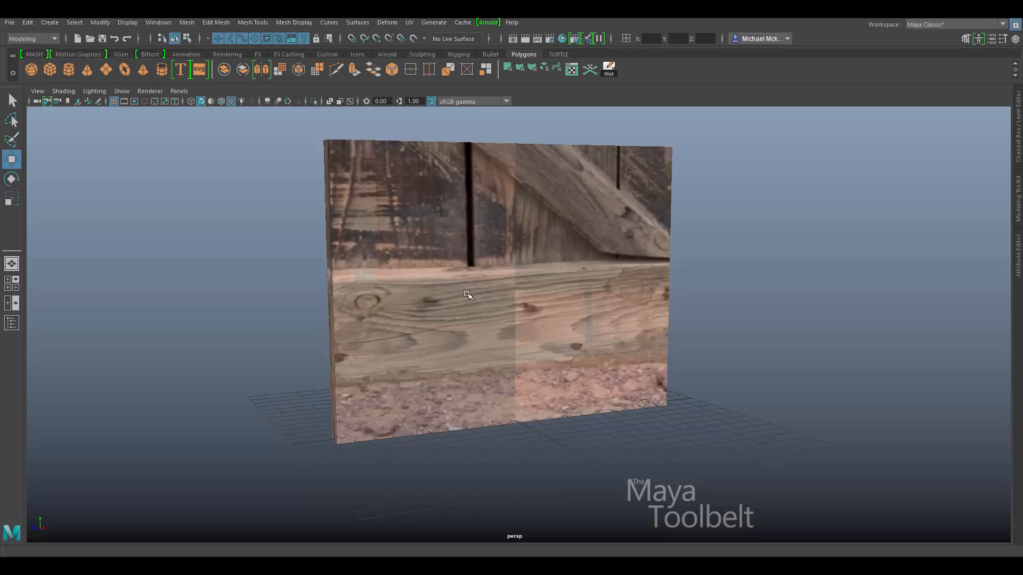
alt+drag(467, 295, 512, 303)
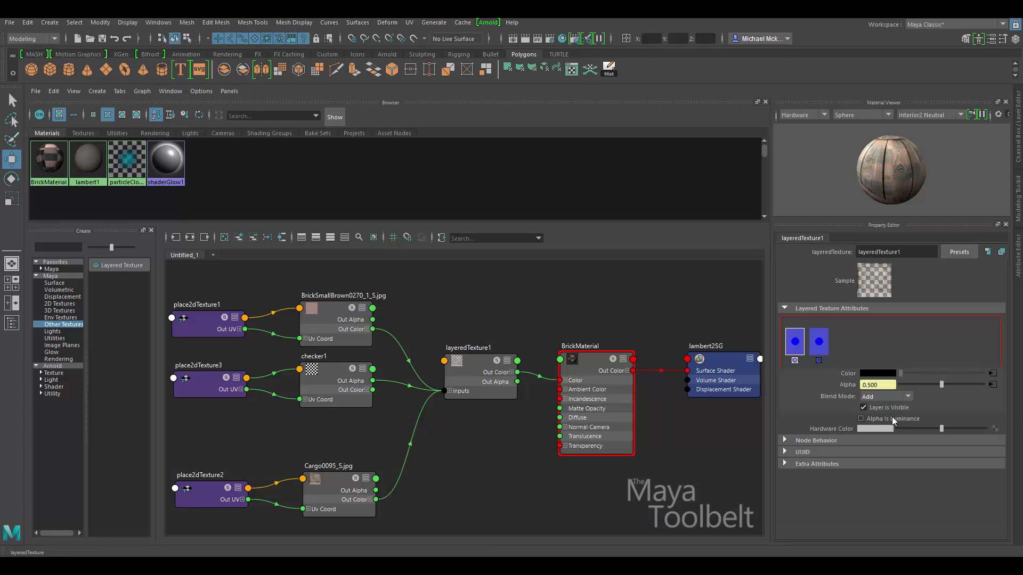
Settle on Add blending and orbit the wall to check the lightened result.
click(879, 396)
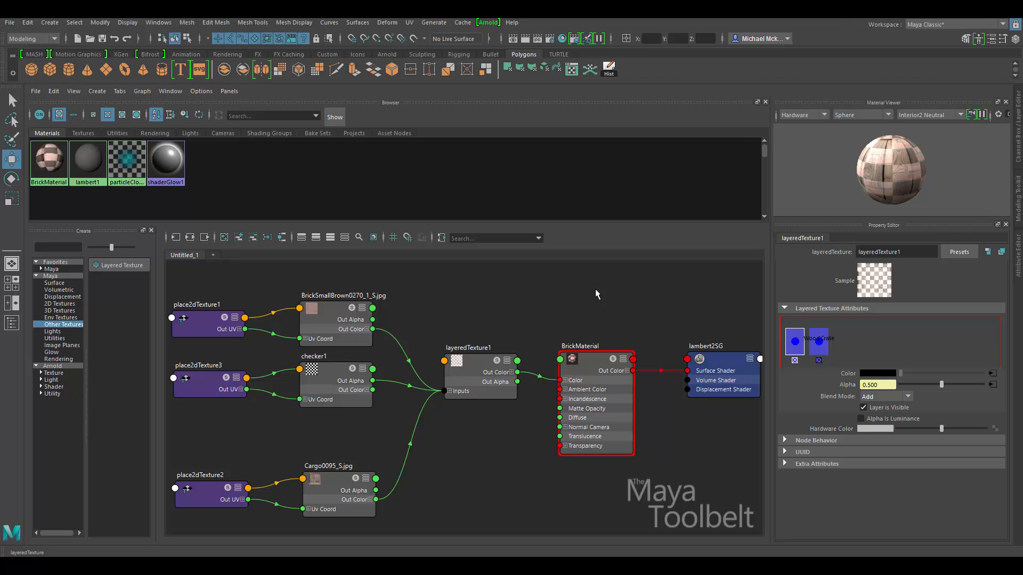
click(521, 306)
key(space)
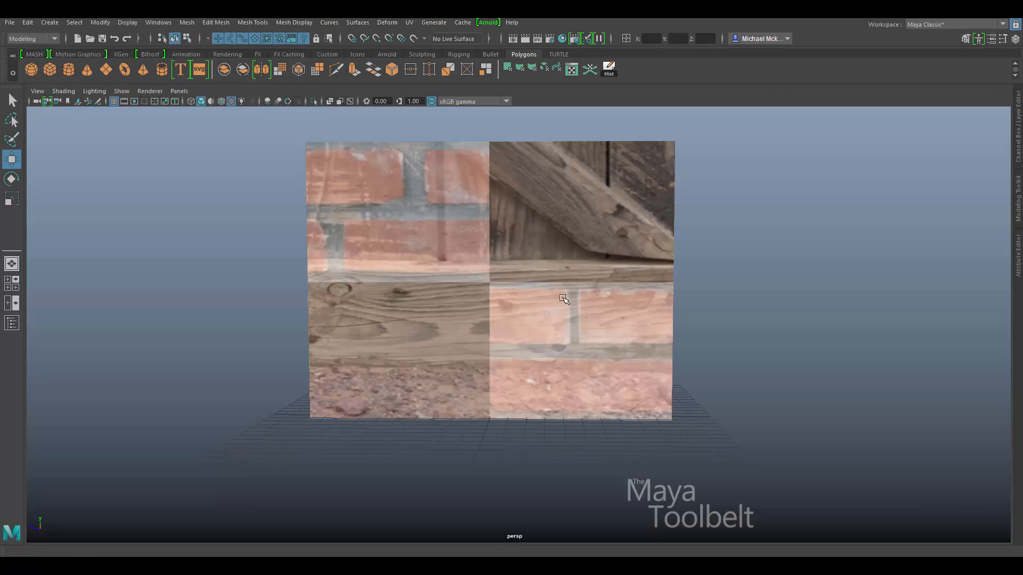
alt+drag(561, 296, 608, 342)
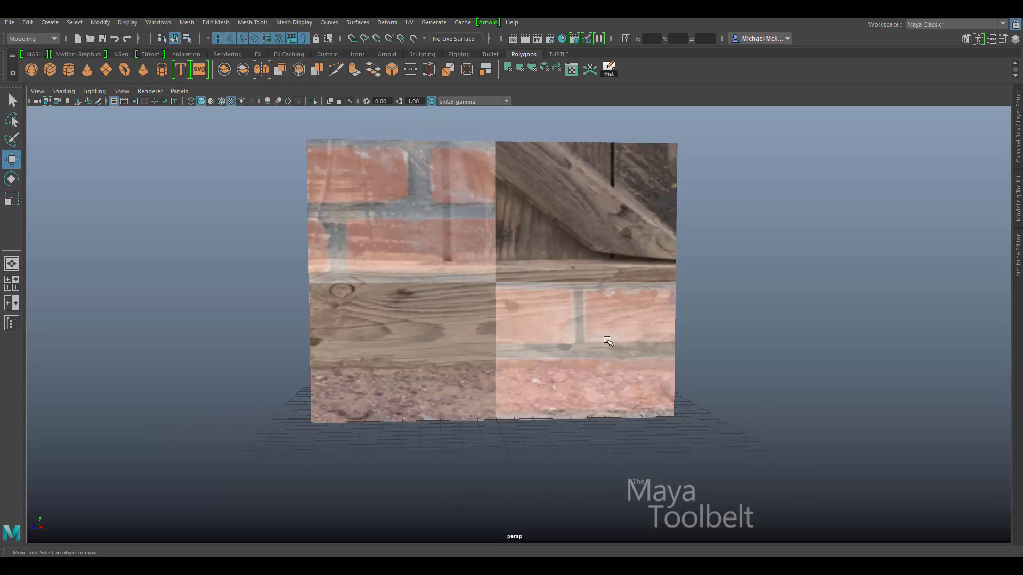
key(space)
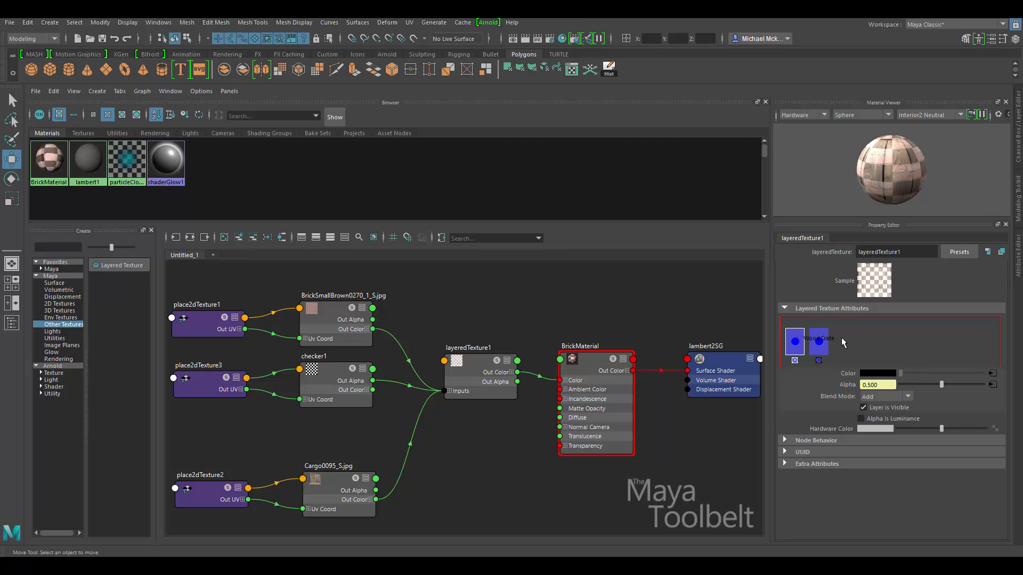
Set the layer's Blend Mode to None and orbit the wall to inspect it.
click(886, 398)
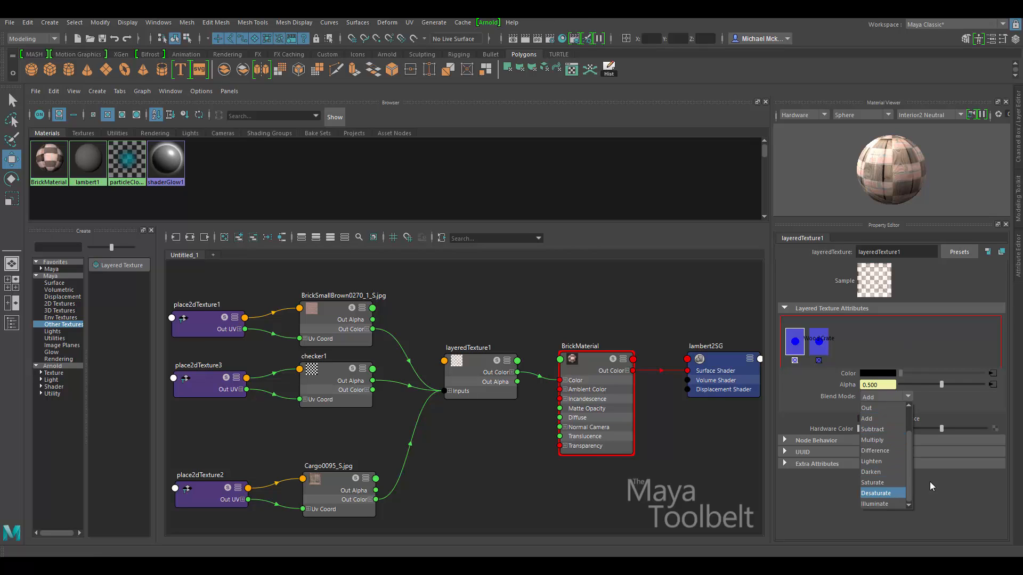
drag(911, 470, 906, 440)
click(899, 408)
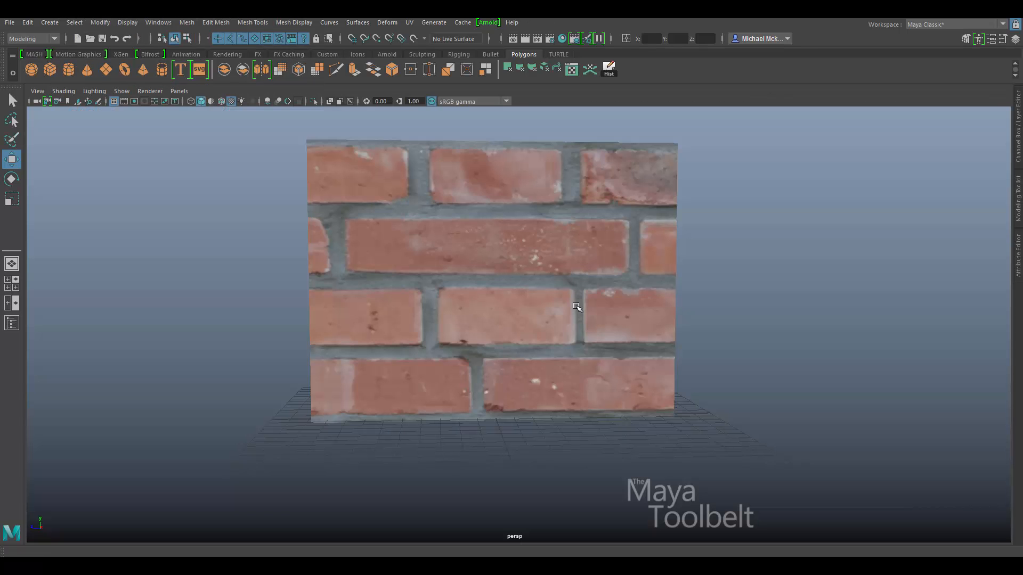
mouse_move(578, 307)
alt+mouse_down()
mouse_move(671, 323)
mouse_move(573, 311)
alt+mouse_up()
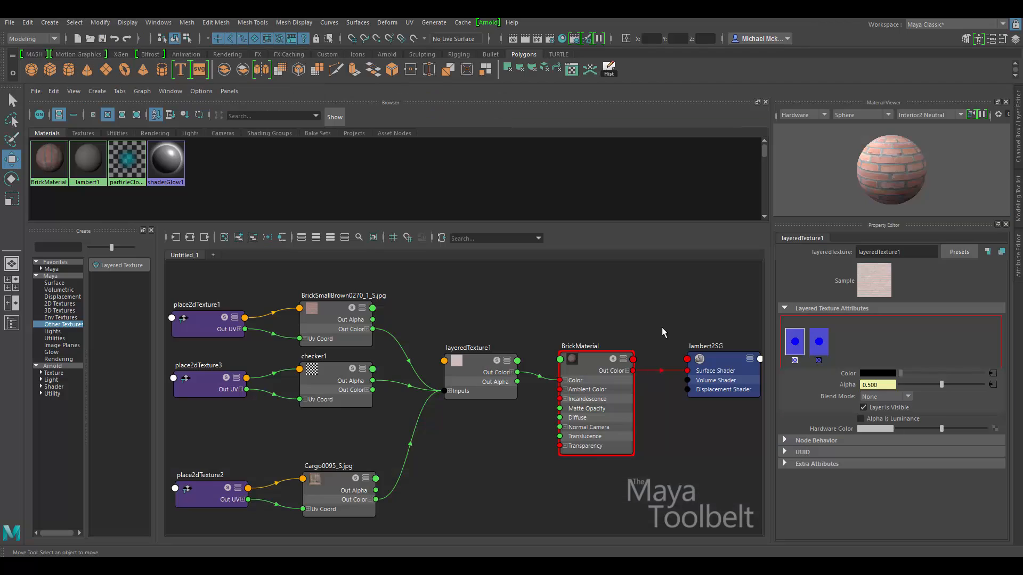
Return the blend to Over at 0.5 alpha and check the BrickImage and WoodCrate layers.
click(910, 394)
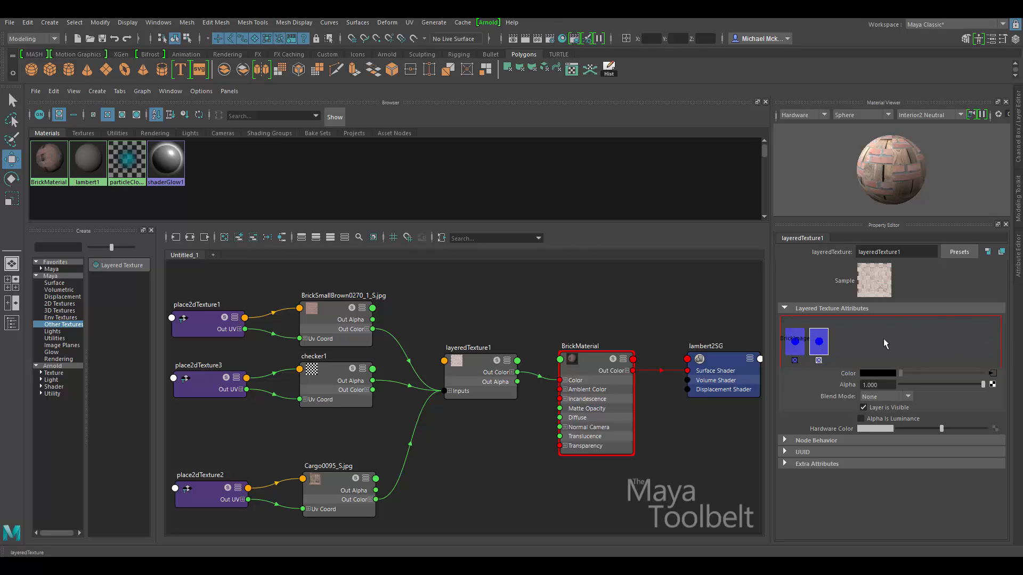
click(794, 346)
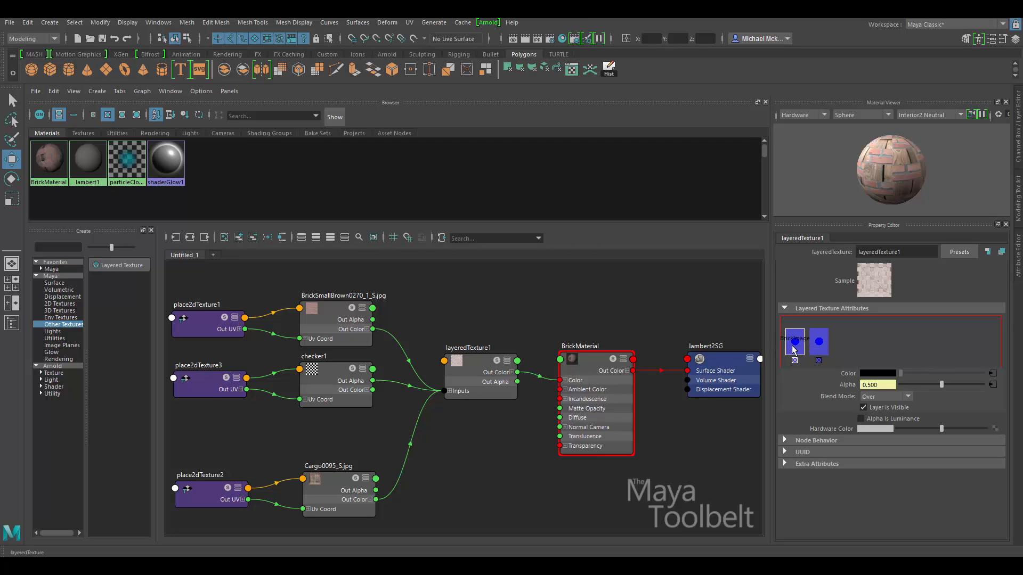
click(820, 343)
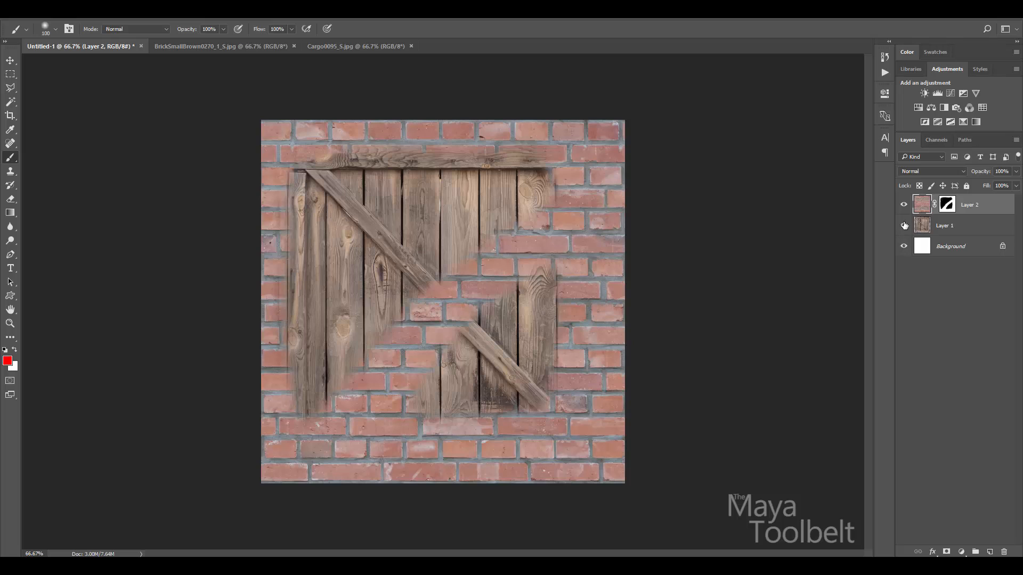
Hide and reshow Layer 2 and Layer 1 to compare the crate alone with the masked brick gaps.
click(904, 206)
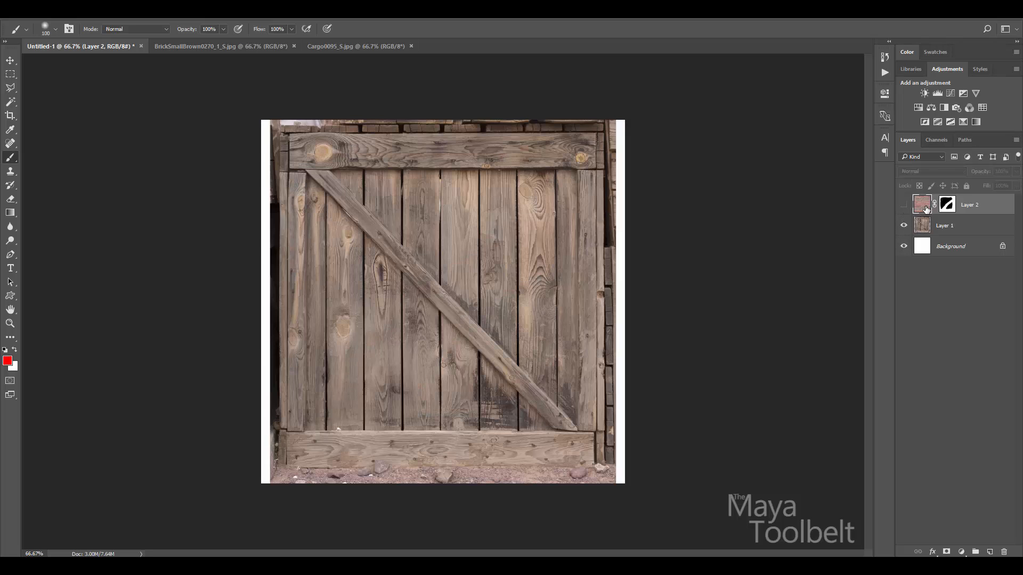
click(904, 206)
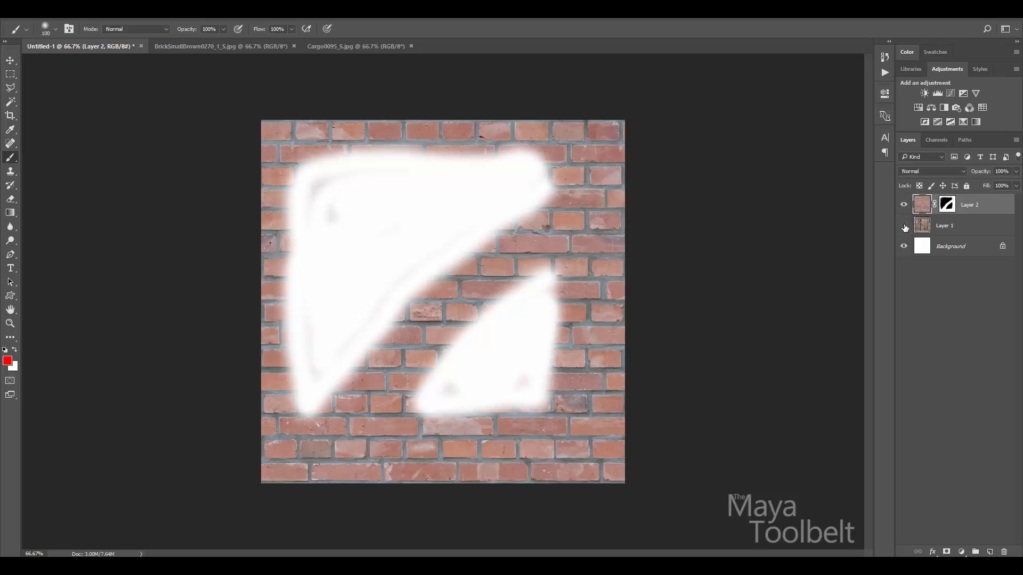
click(904, 226)
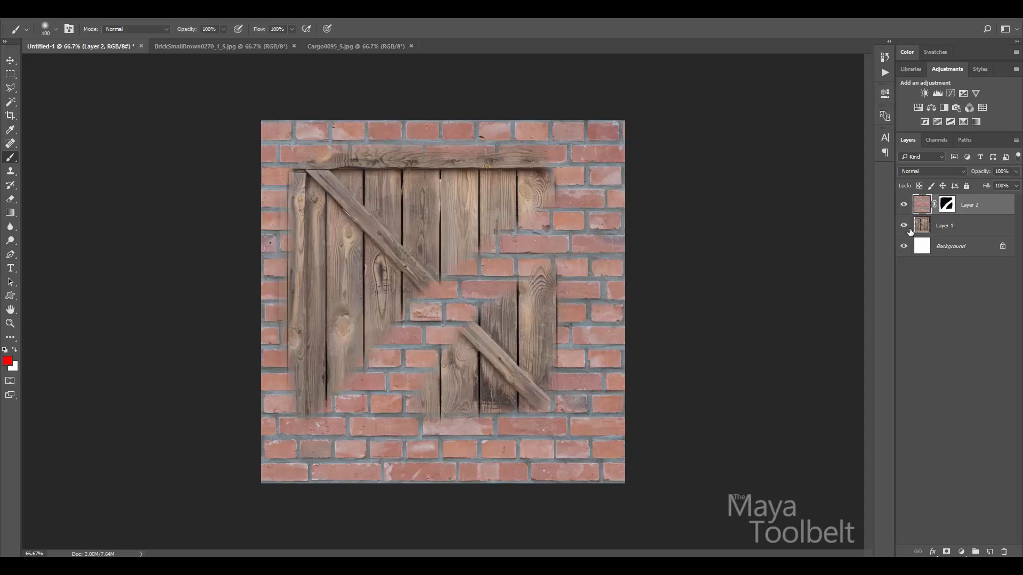
click(905, 225)
click(905, 226)
In Maya, hide and reshow the WoodCrate and BrickImage layers to compare the layered result.
click(448, 533)
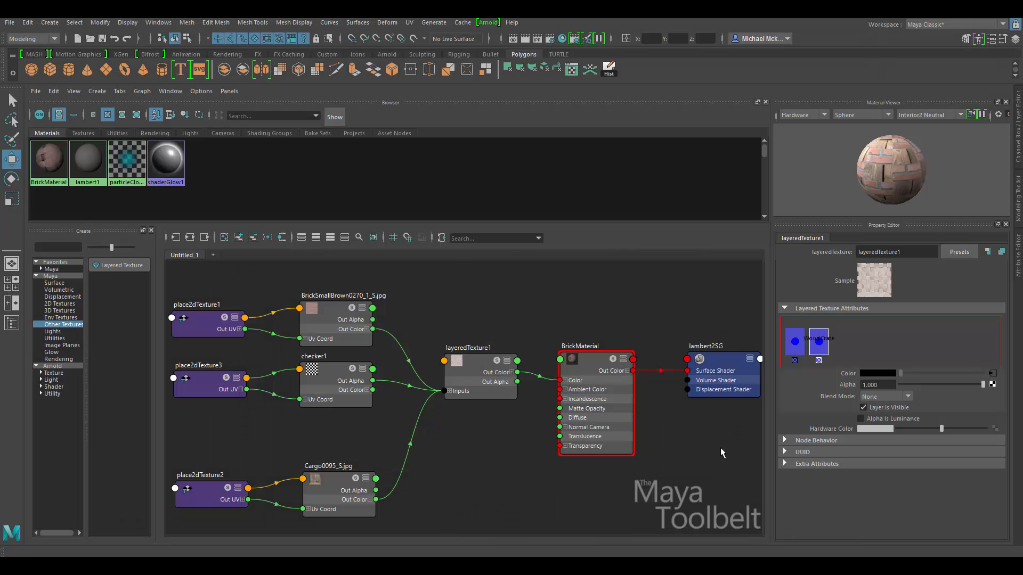
click(881, 406)
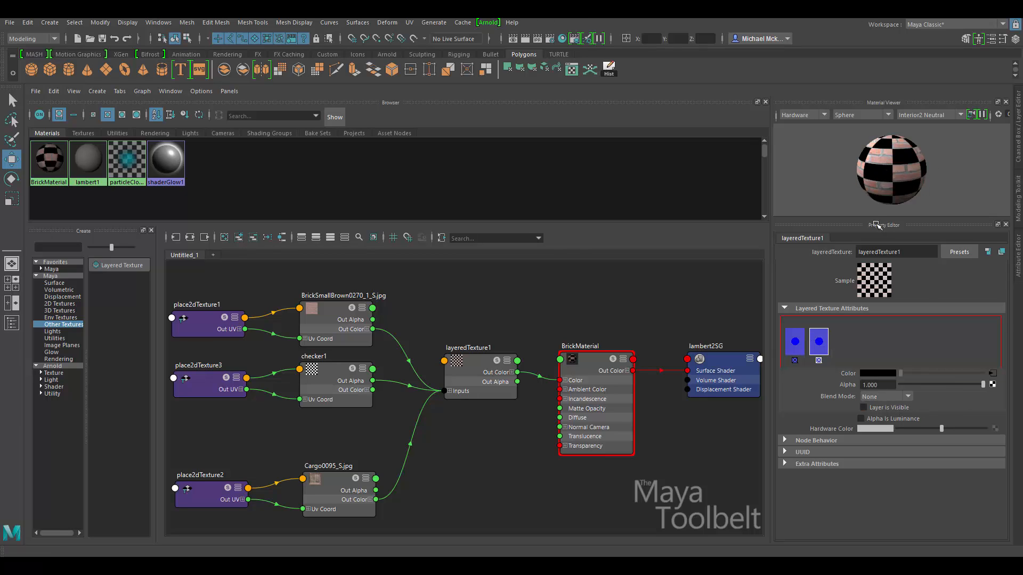
click(863, 407)
click(799, 346)
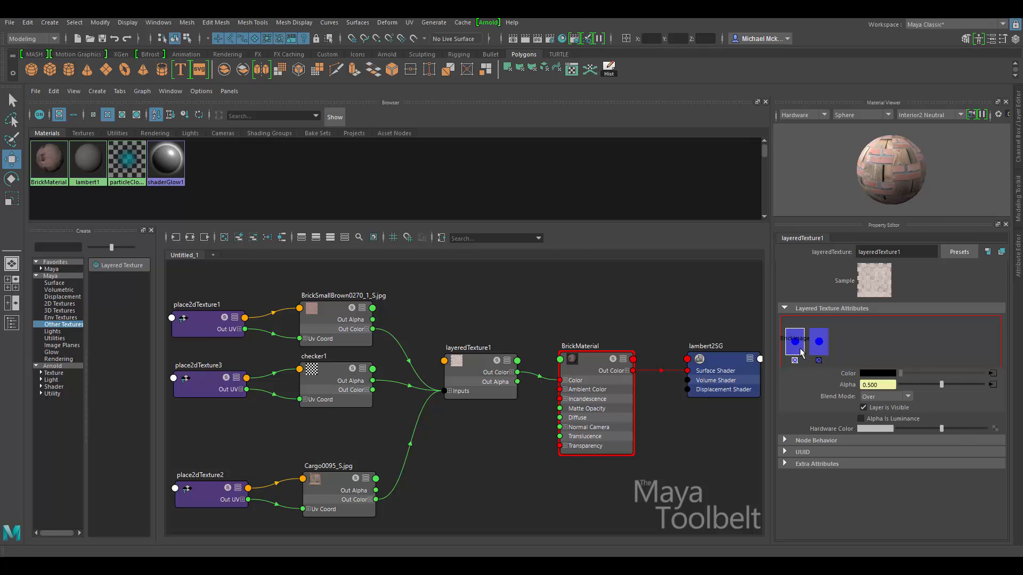
click(864, 408)
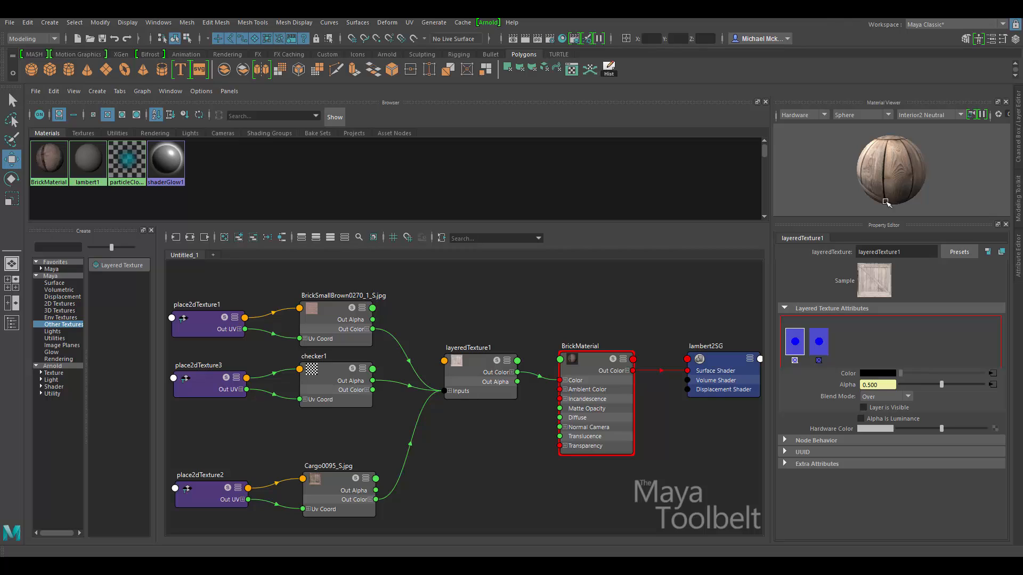
click(864, 407)
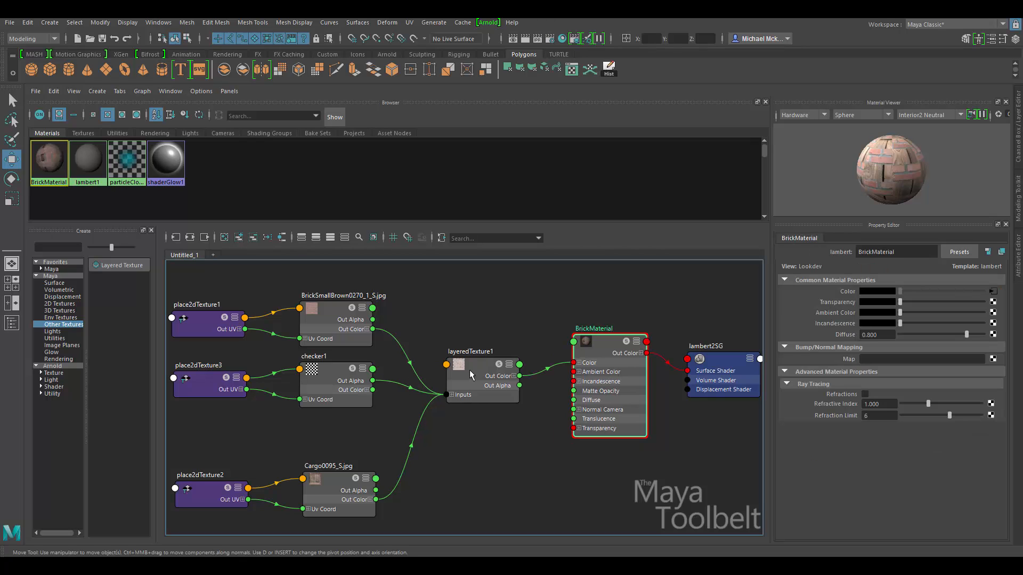
Reposition the layeredTexture1, brick file and checker1 nodes in the Hypershade graph.
mouse_move(468, 368)
mouse_down()
mouse_move(454, 346)
mouse_move(471, 356)
mouse_up()
drag(338, 296, 306, 264)
drag(326, 388, 298, 376)
drag(316, 280, 331, 297)
Line up checker1, Cargo0095_S.jpg, BrickMaterial and layeredTexture1 nodes neatly in the Hypershade graph.
drag(317, 393, 337, 382)
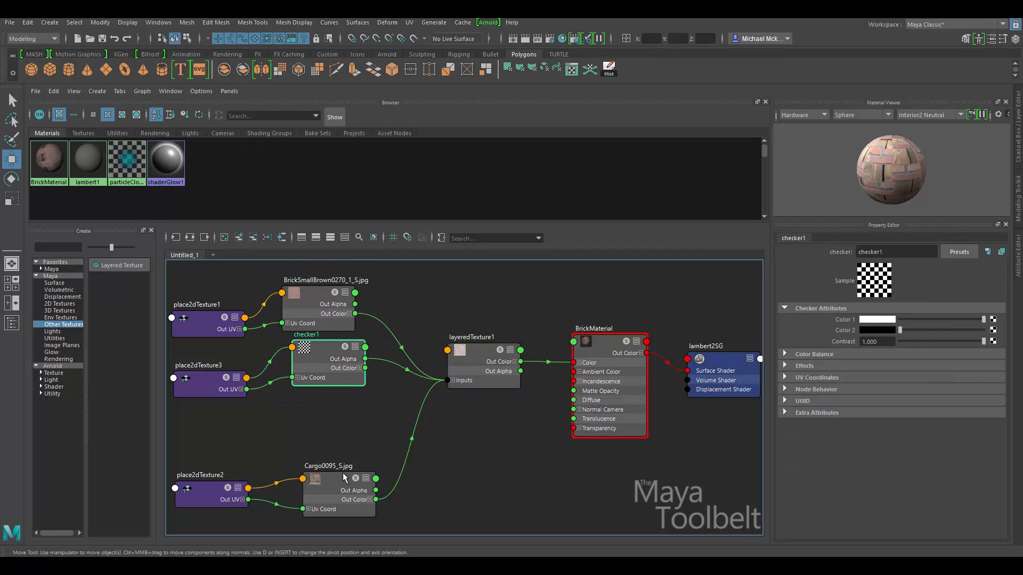
drag(343, 476, 326, 441)
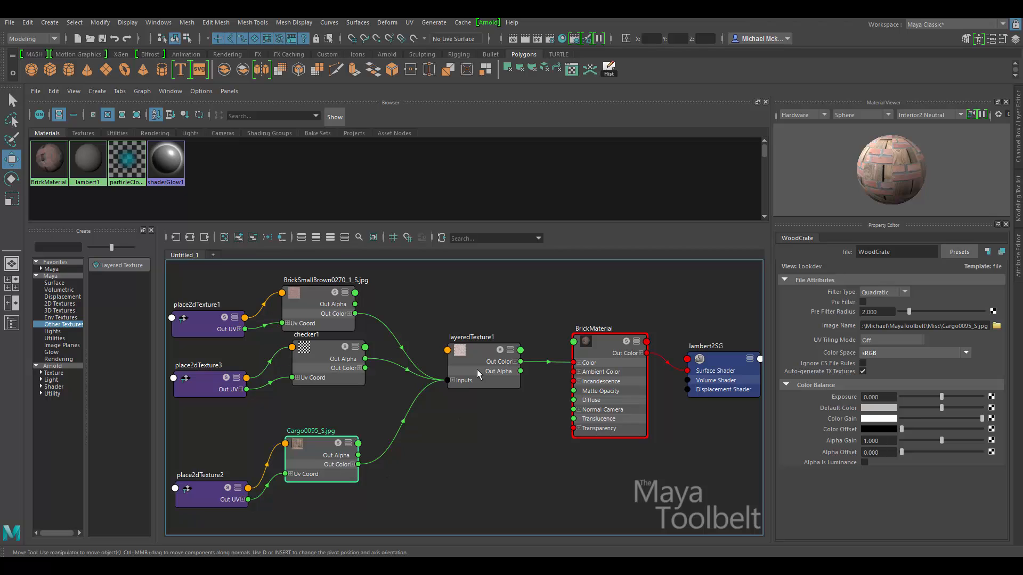
drag(601, 360, 600, 351)
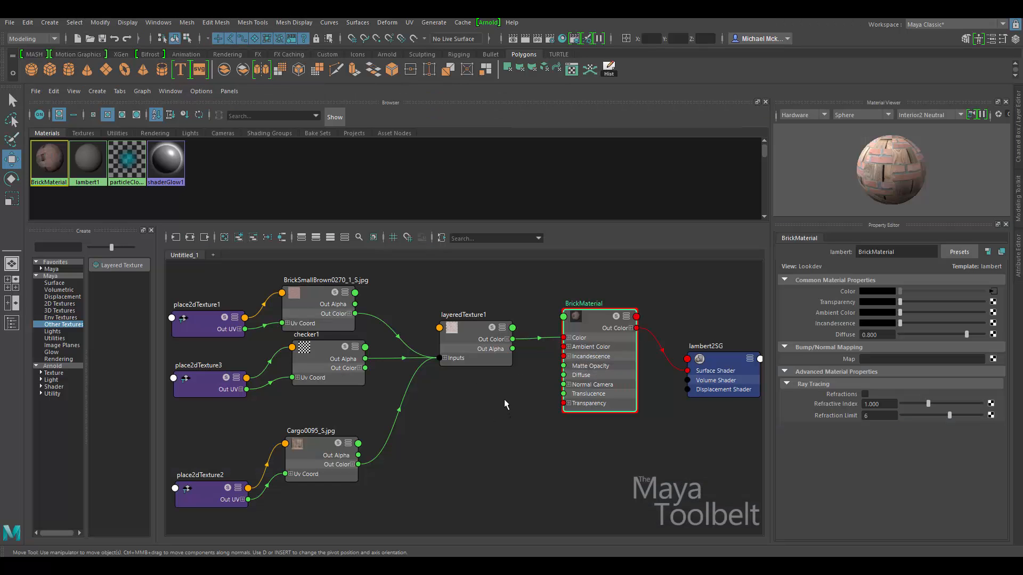
scroll(549, 388, down, 4)
scroll(525, 392, up, 3)
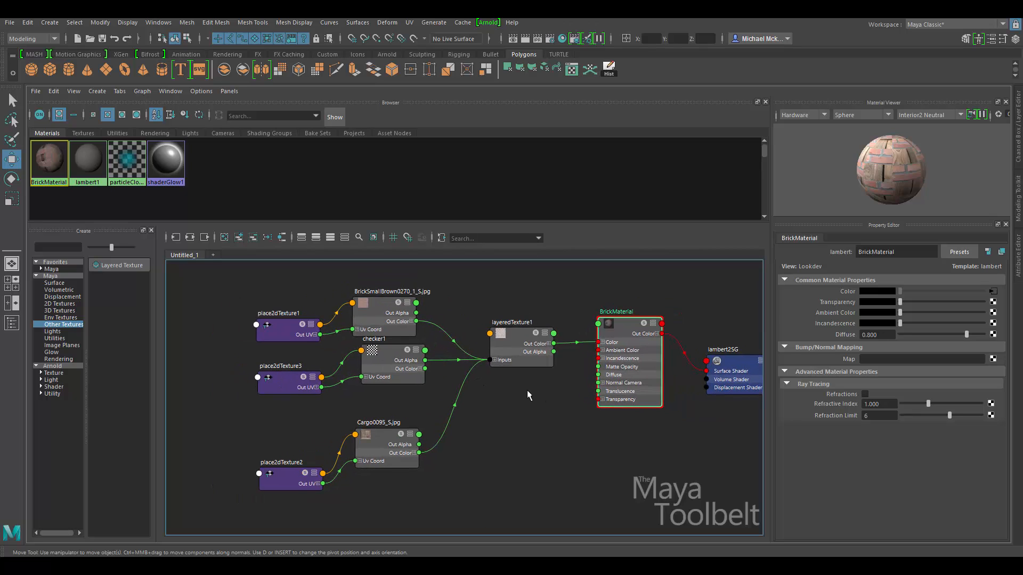
middle_drag(527, 396, 488, 407)
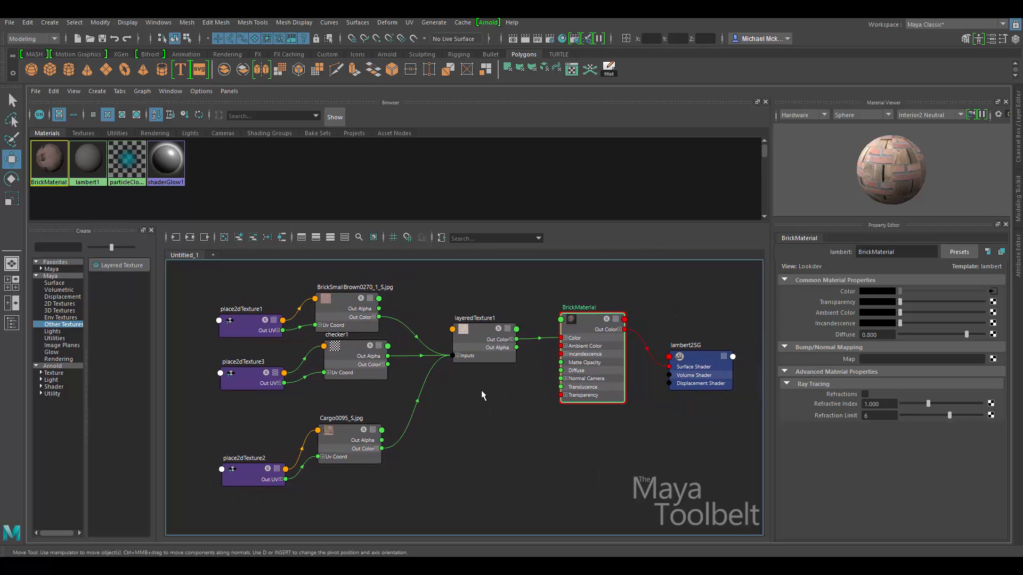
mouse_move(479, 338)
mouse_down()
mouse_move(477, 360)
mouse_move(481, 347)
mouse_up()
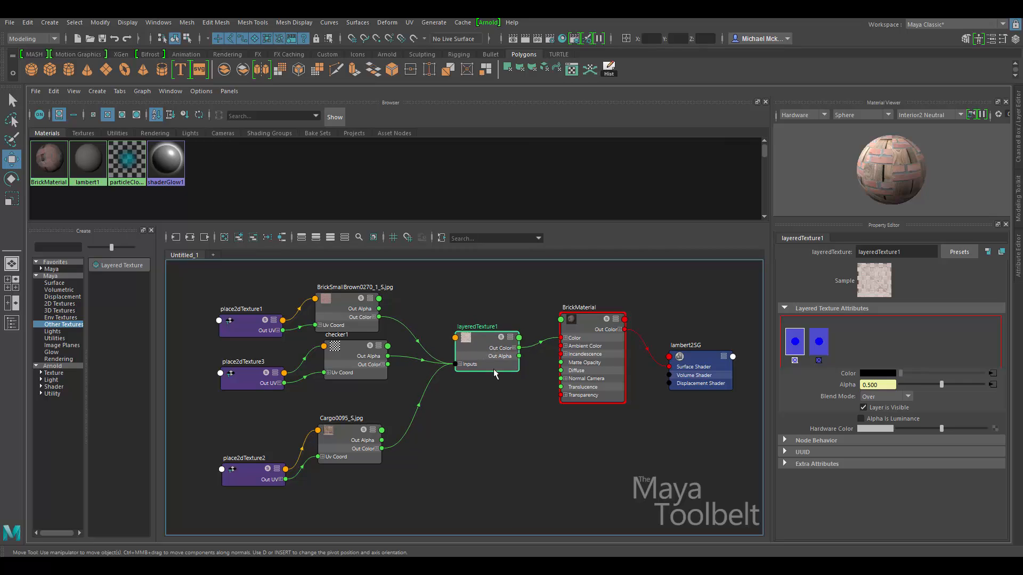